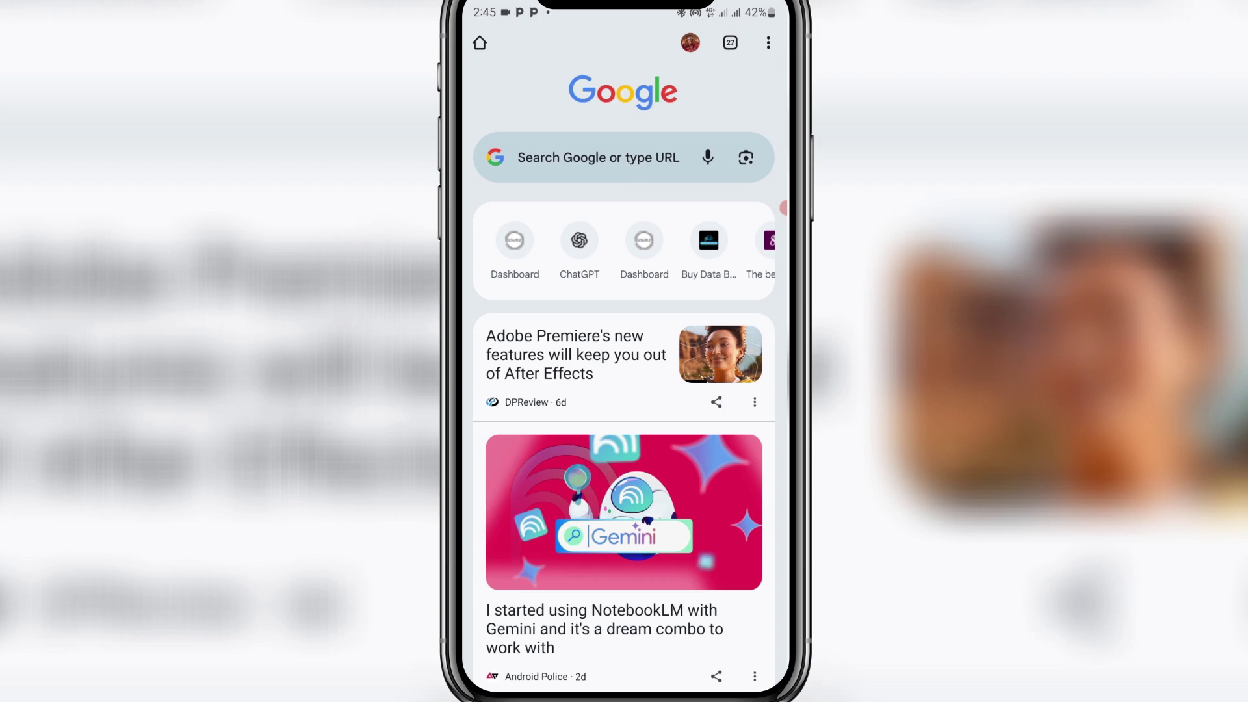
- Search Google for "google ai studio"
left_click(630, 162)
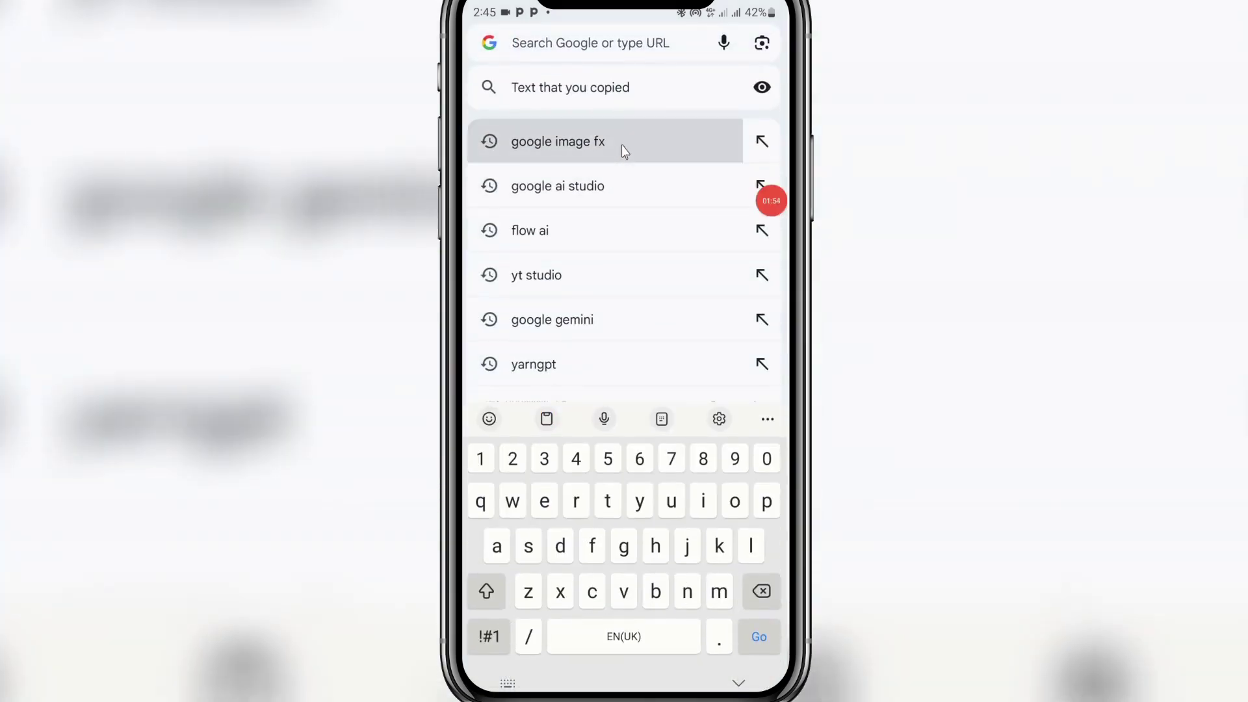
type("googl")
key("BackSpace")
key("BackSpace")
key("BackSpace")
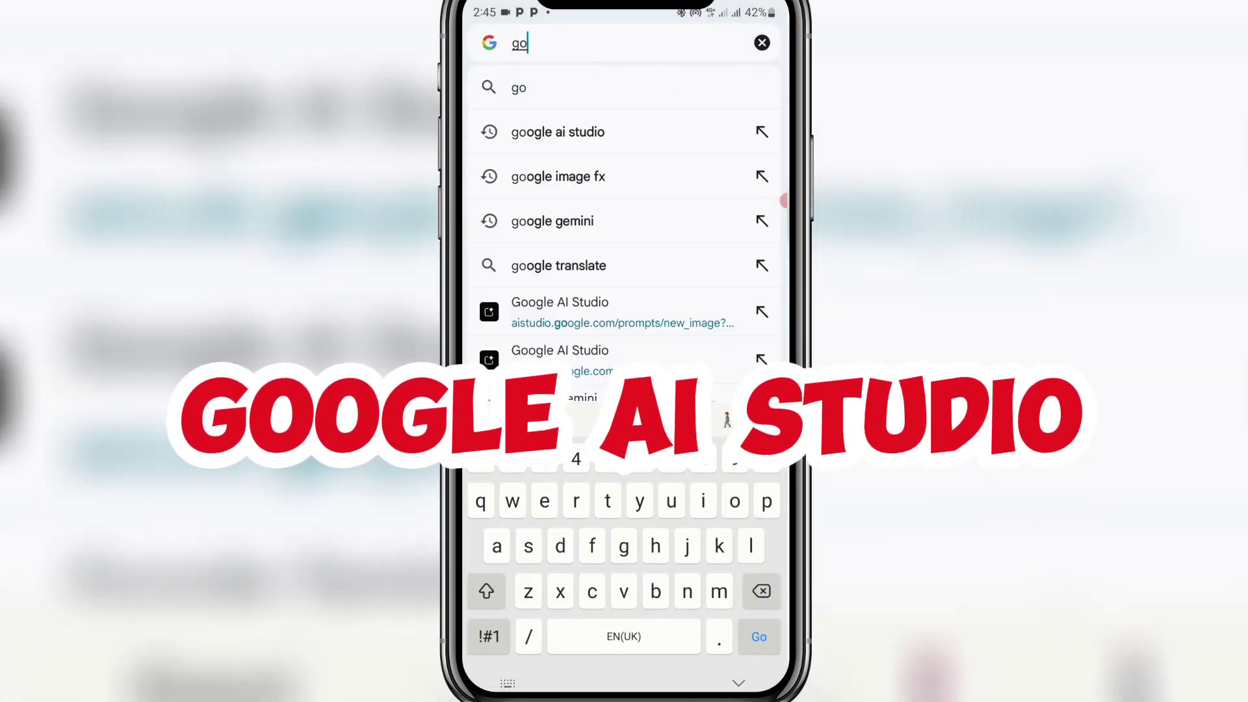
type("ogle ai s")
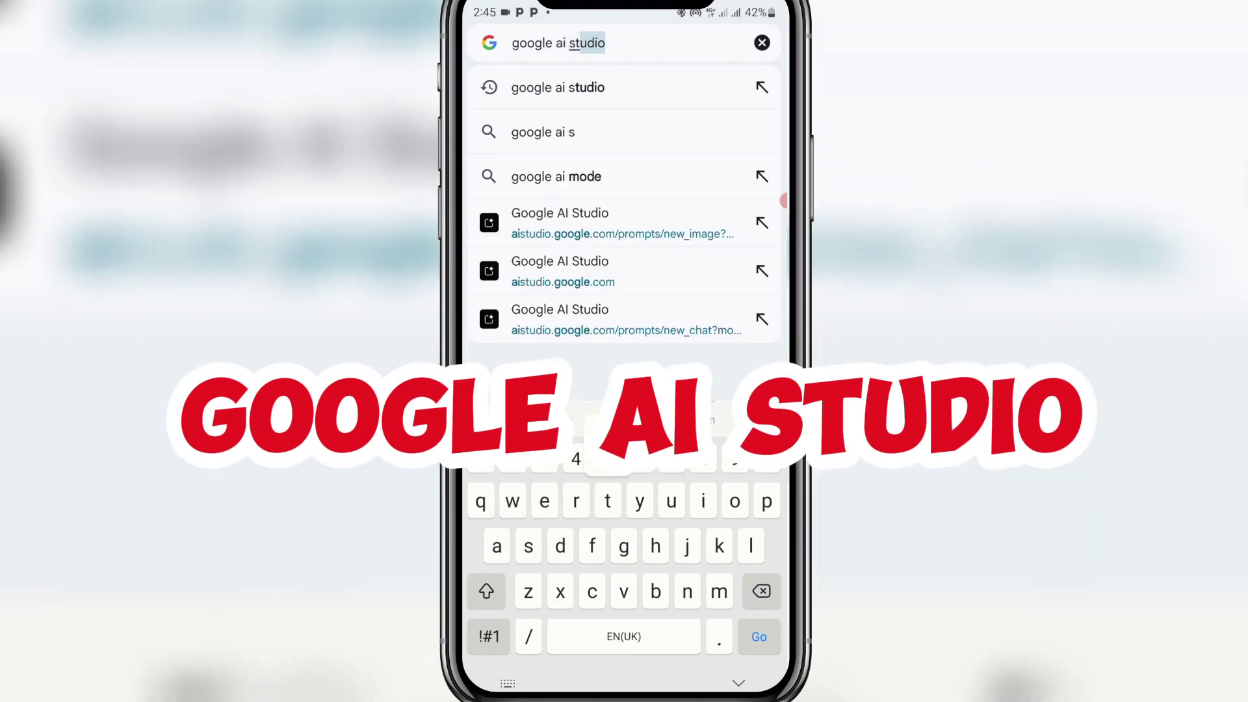
type("tudio")
key("Return")
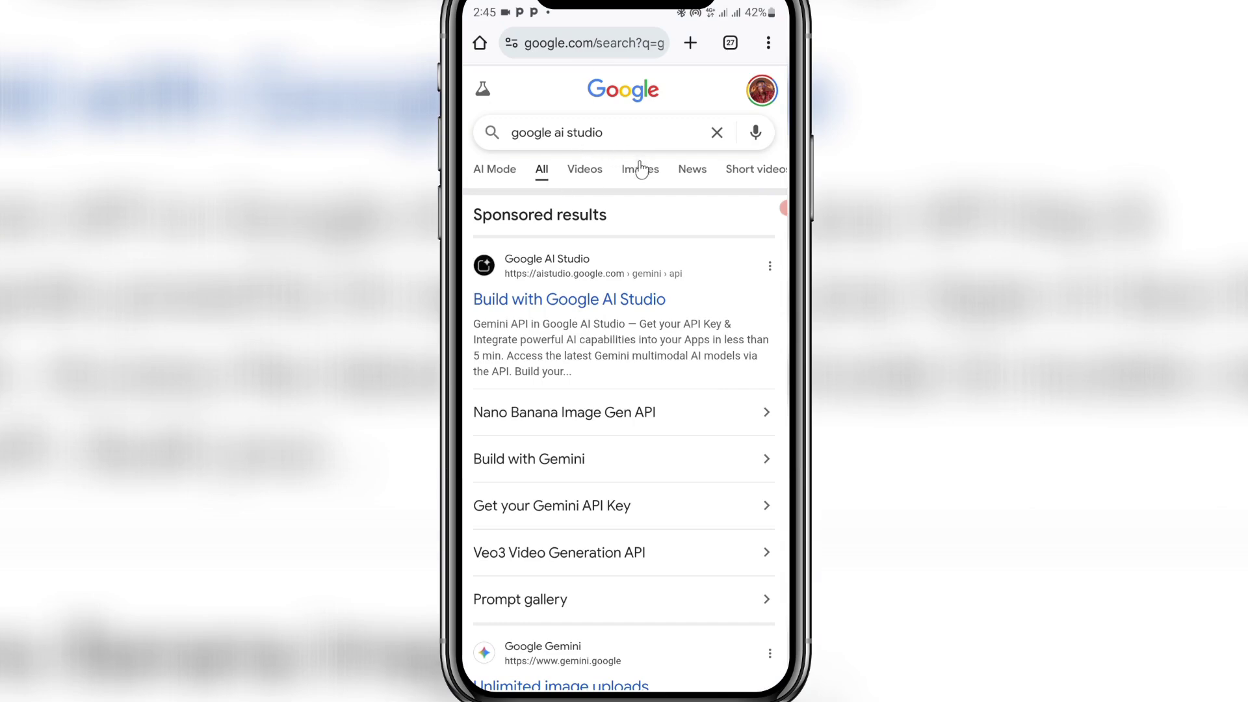
- Open the Build with Google AI Studio result and choose Try Nano Banana under What's new
left_click(594, 304)
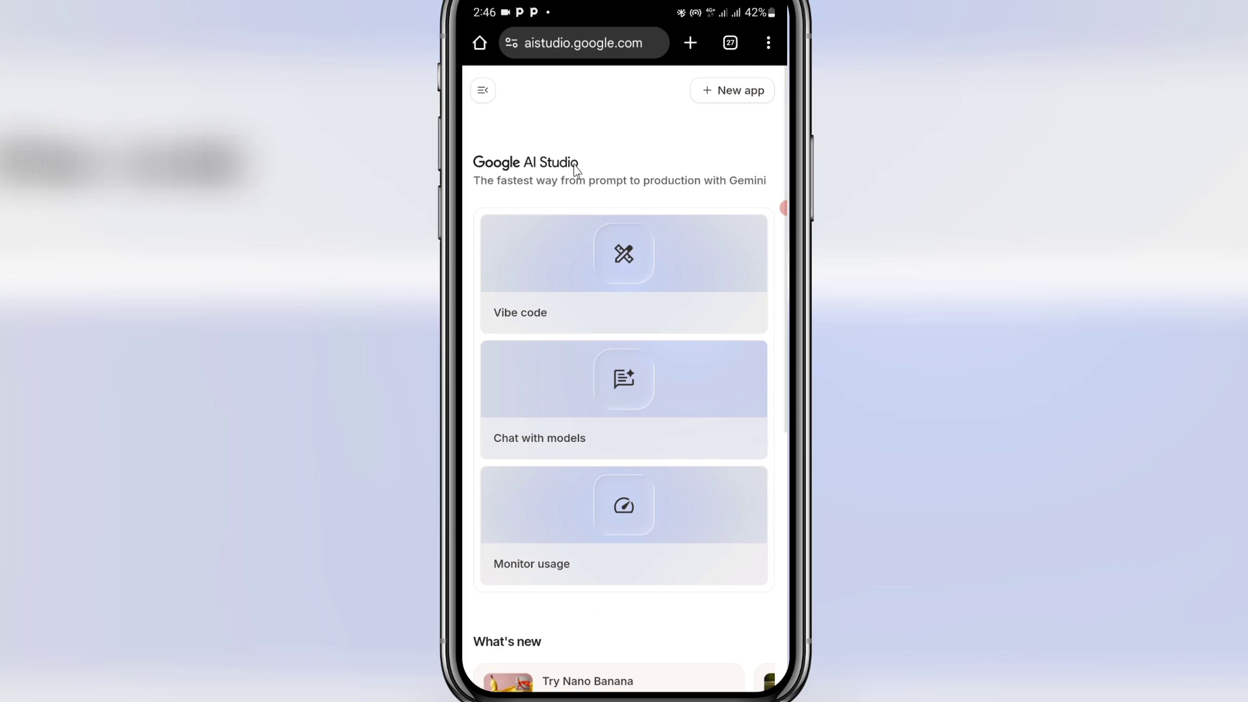
scroll(578, 179, "down", 3)
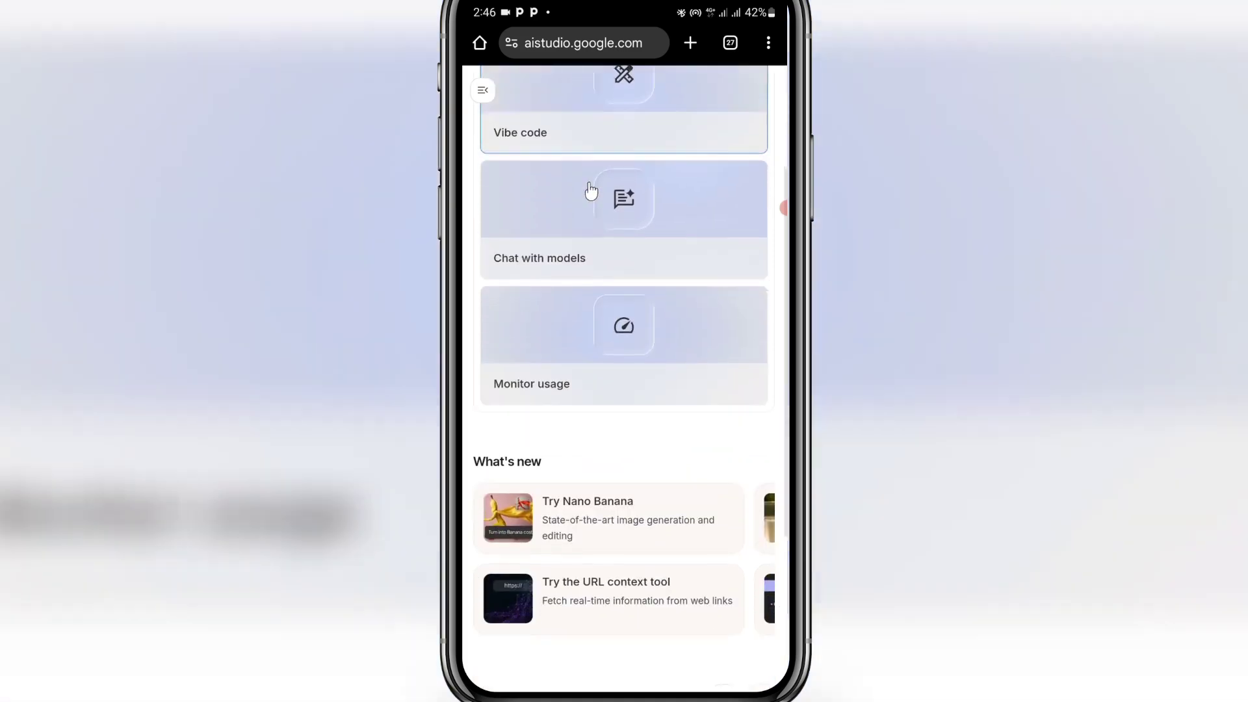
left_click(584, 497)
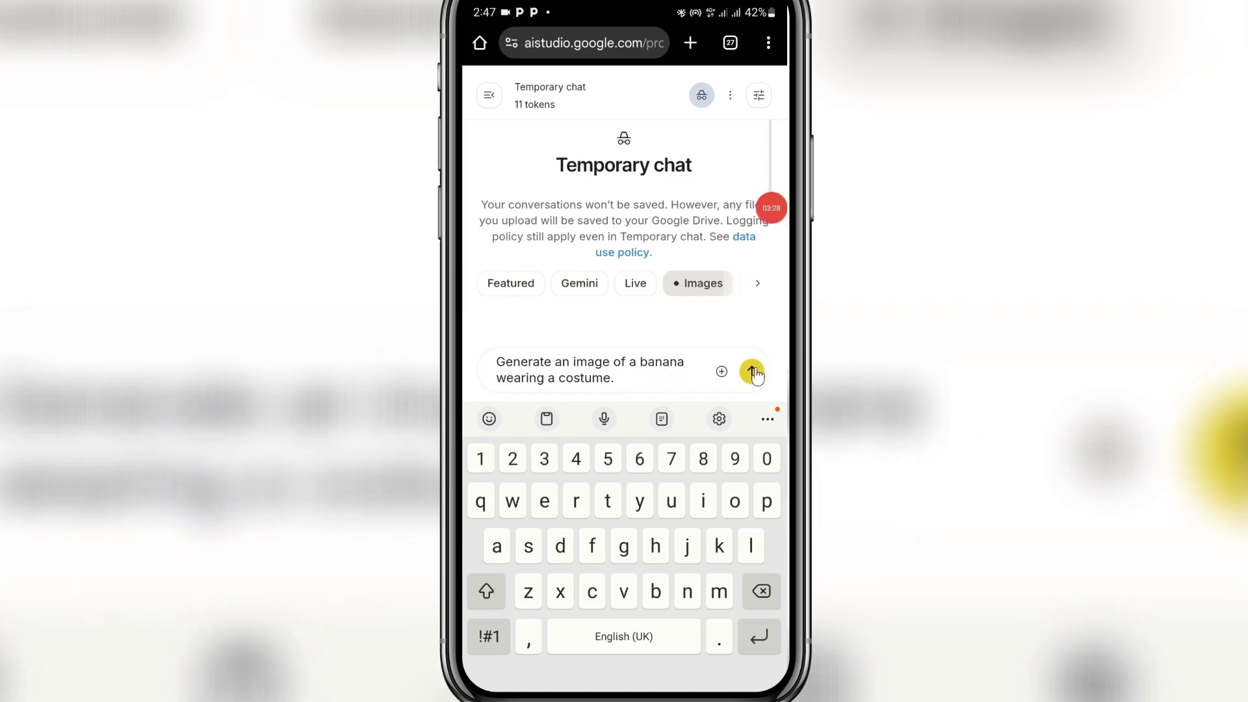
- Run the prompt "Generate an image of a banana wearing a costume." and download the generated picture
left_click(726, 349)
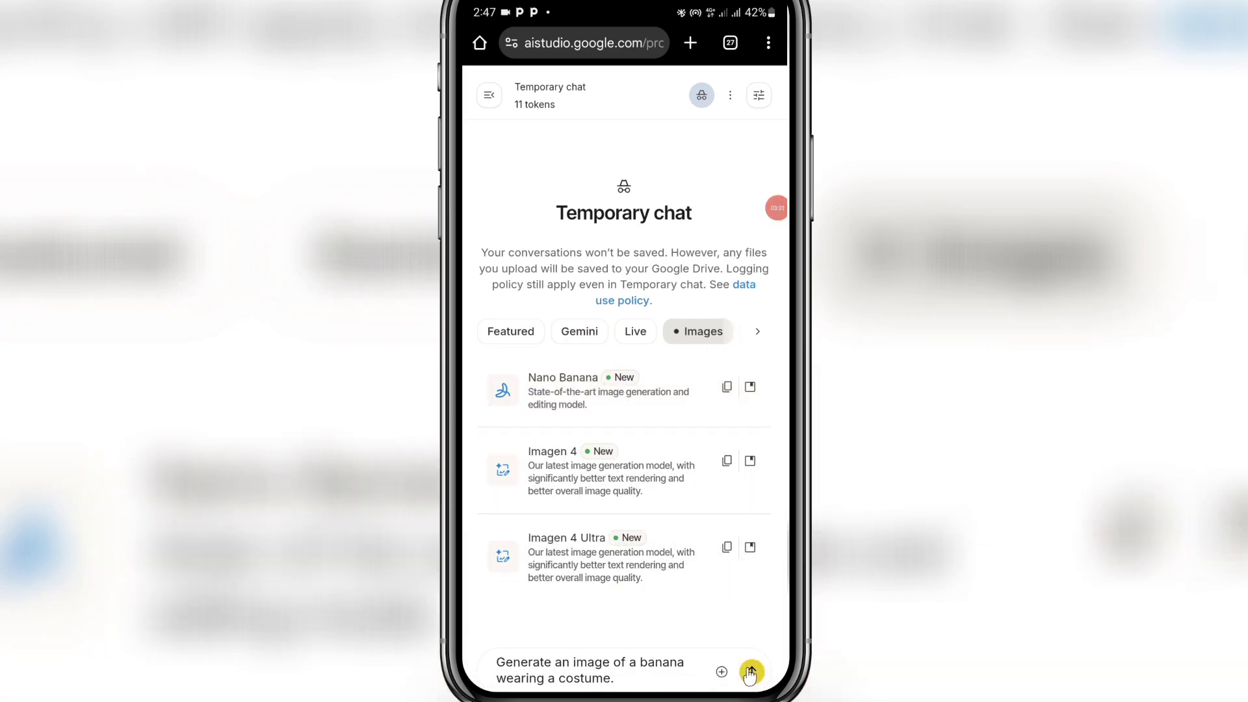
left_click(751, 673)
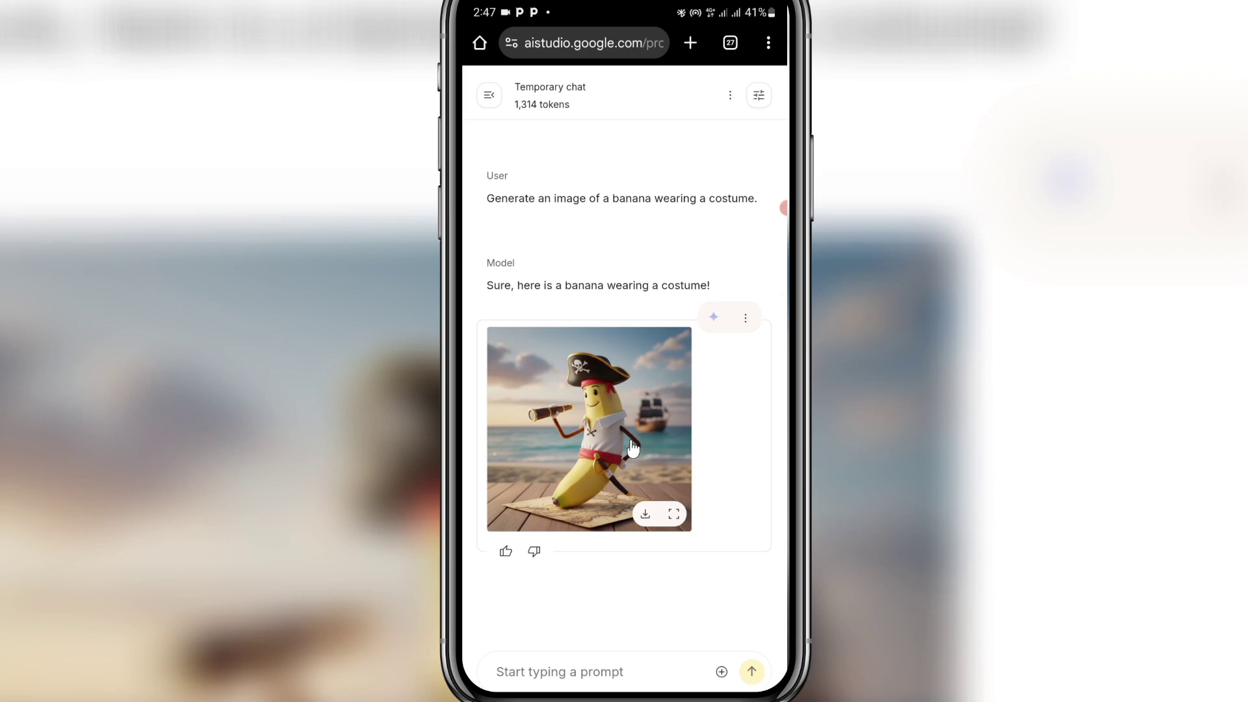
left_click(645, 514)
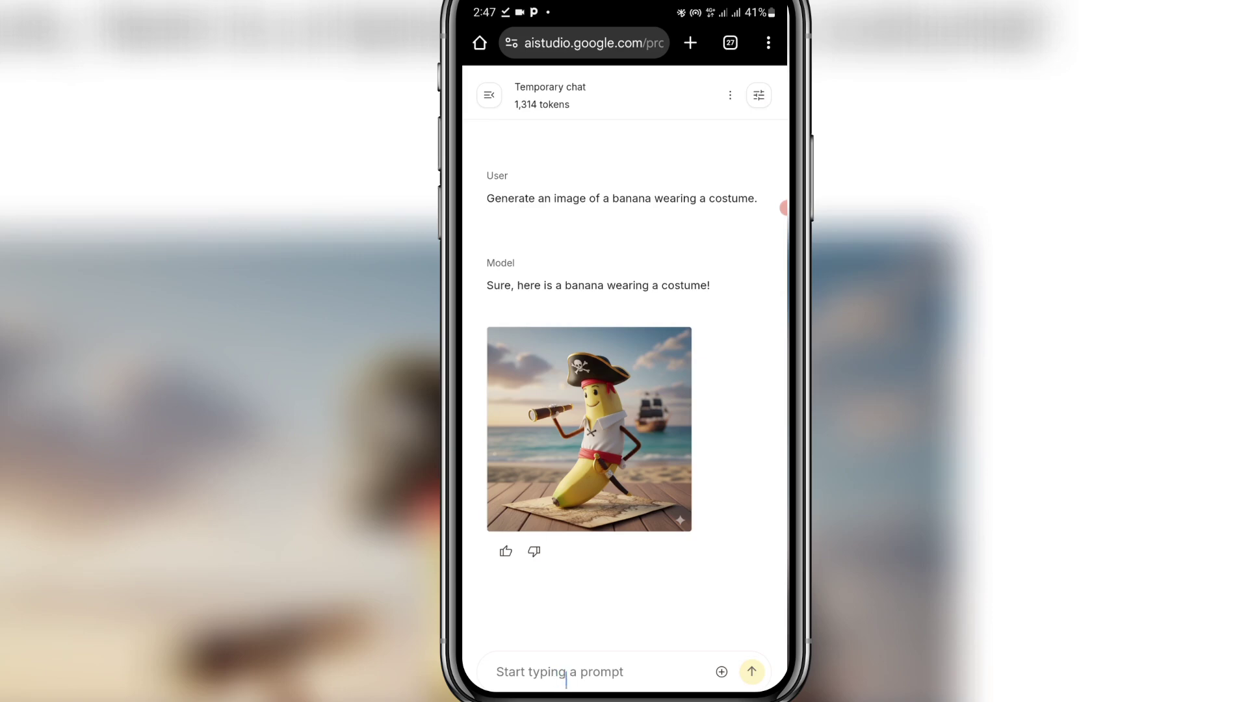
- Upload the portrait of the man in the red checked shirt and enter a prompt for an ash-suit Coca-Cola ad on a white background
left_click(722, 673)
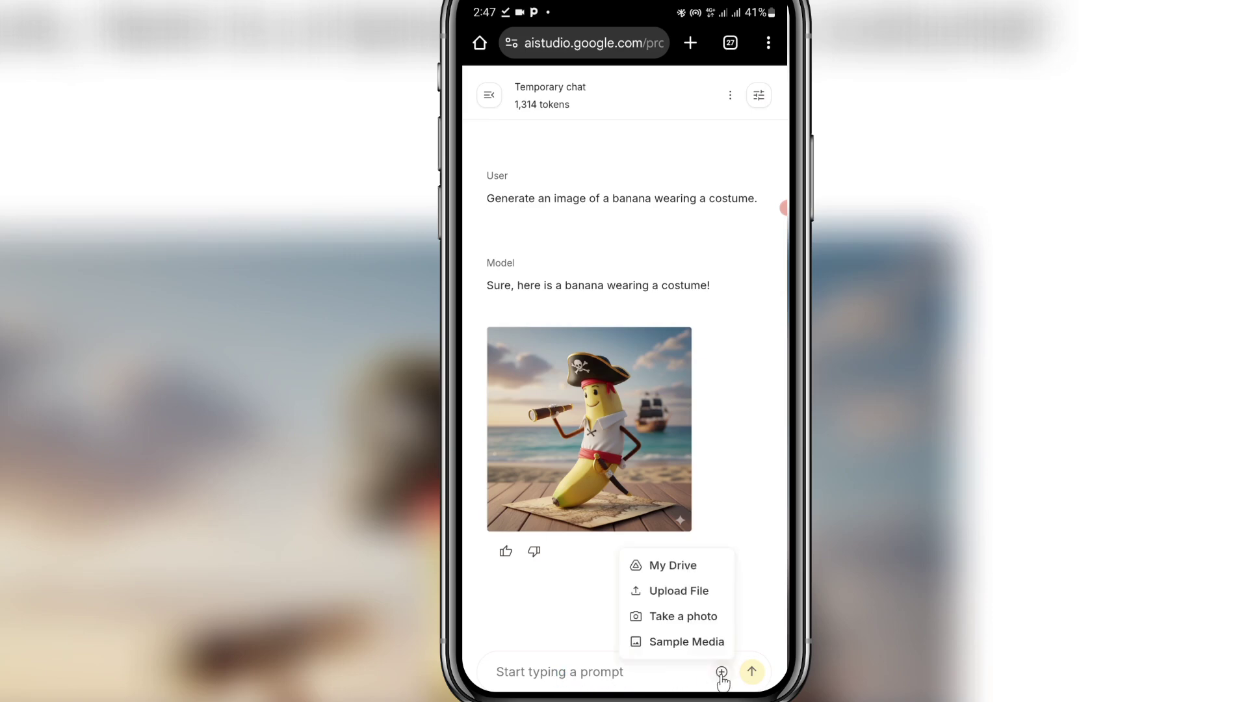
left_click(679, 592)
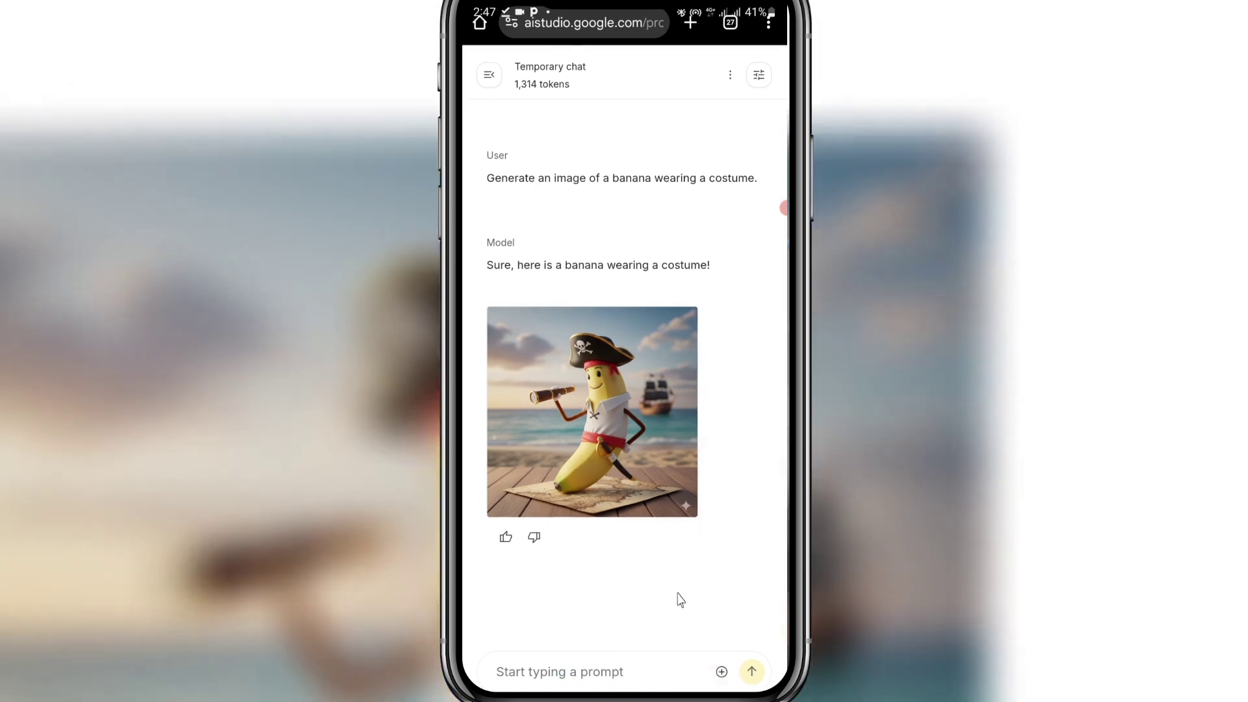
left_click(727, 628)
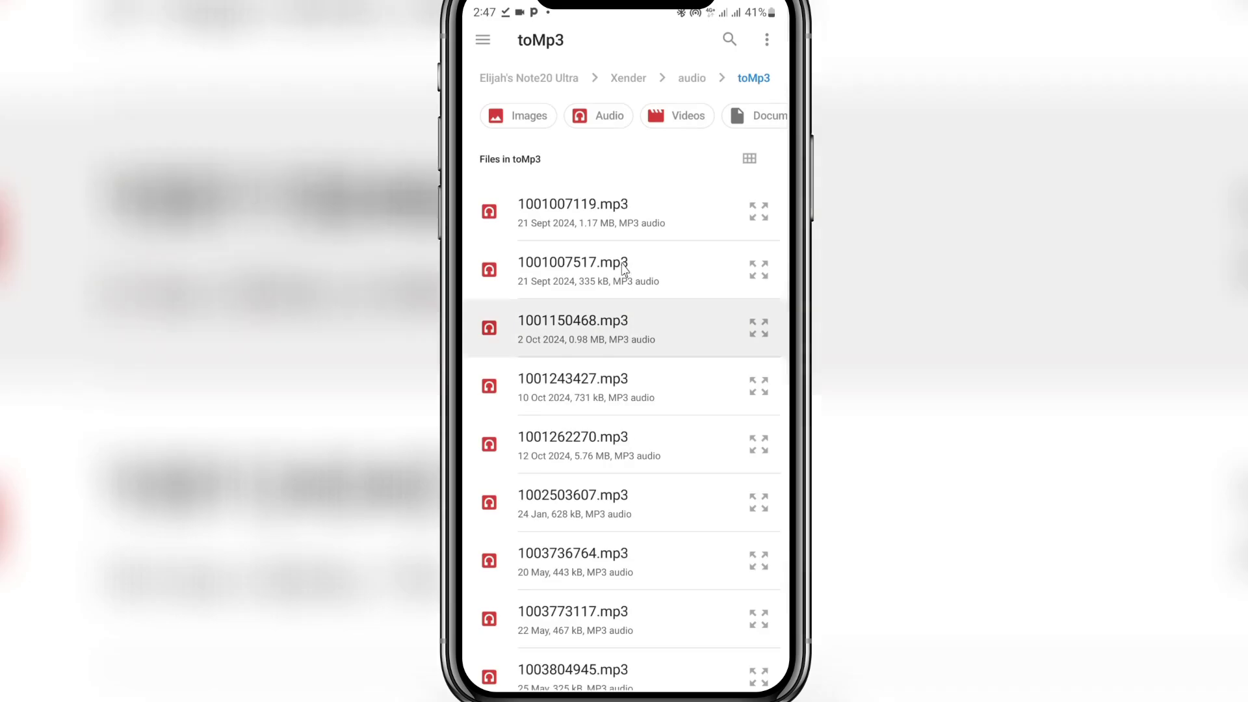
left_click(481, 40)
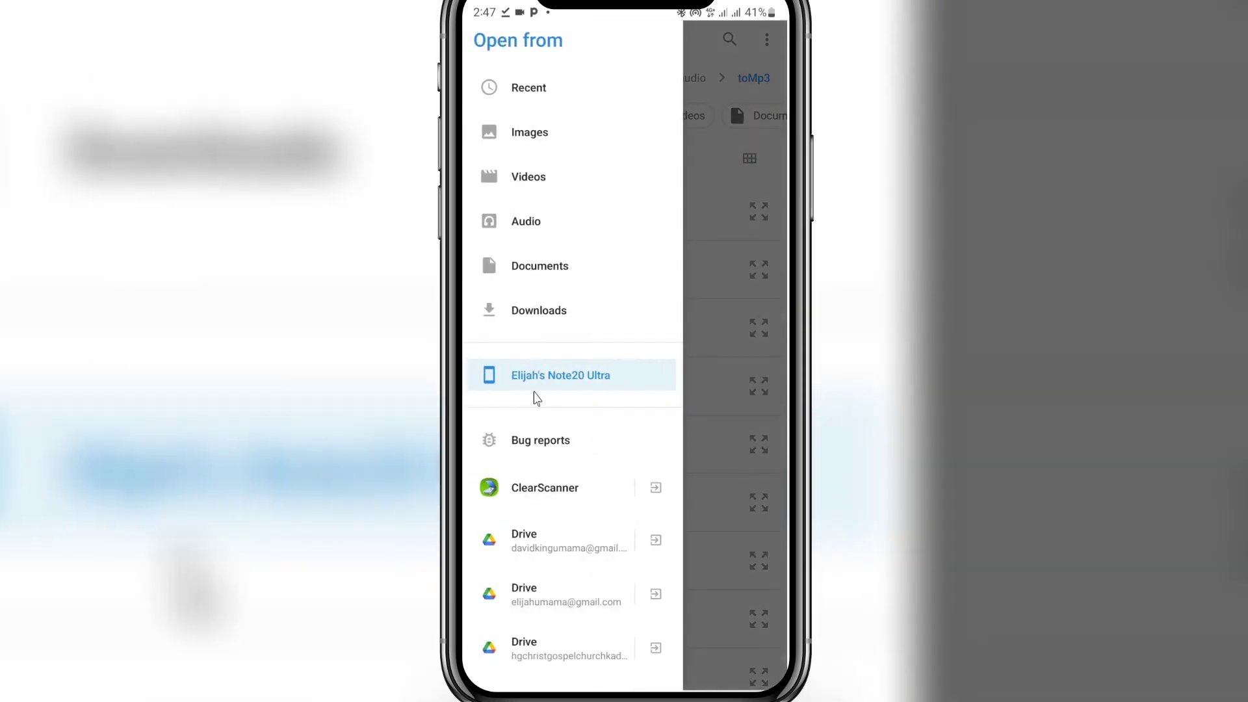
scroll(537, 398, "down", 8)
left_click(540, 478)
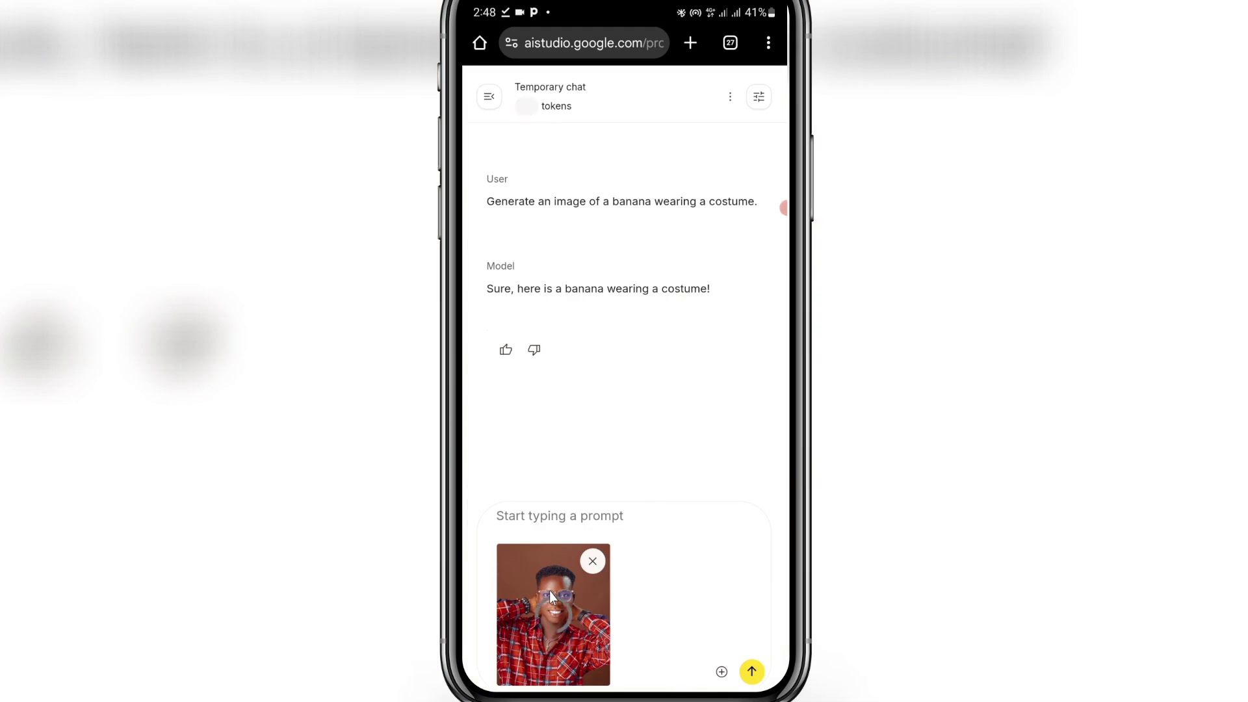
left_click(571, 524)
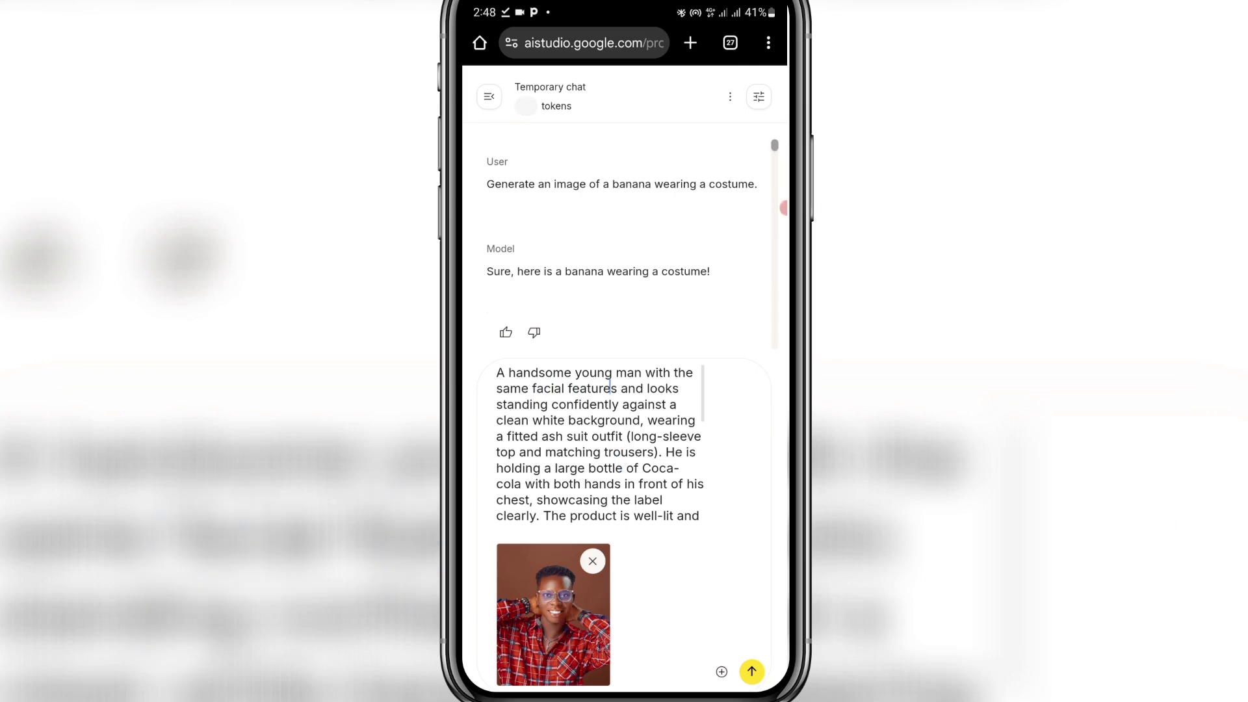
- Read through the prompt's wording on facial features, background, outfit, Coca-cola bottle, lighting and 8K product photography style
left_click(658, 379)
left_click(652, 400)
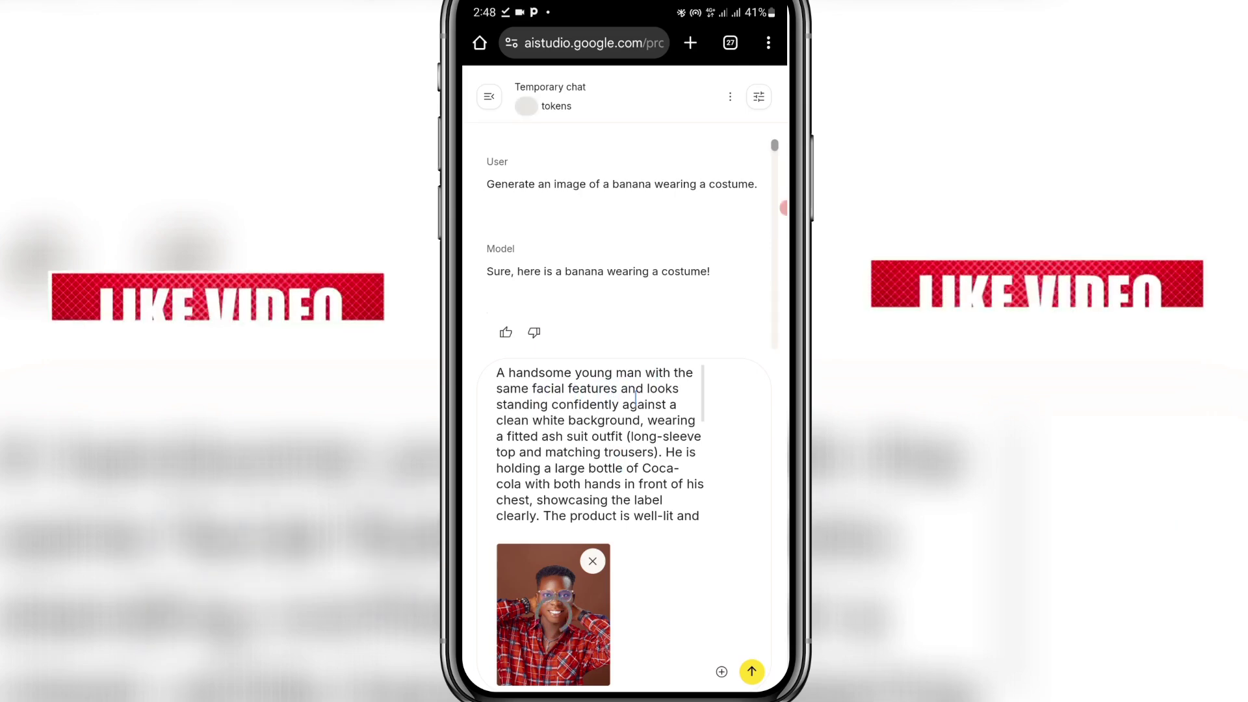
left_click(566, 420)
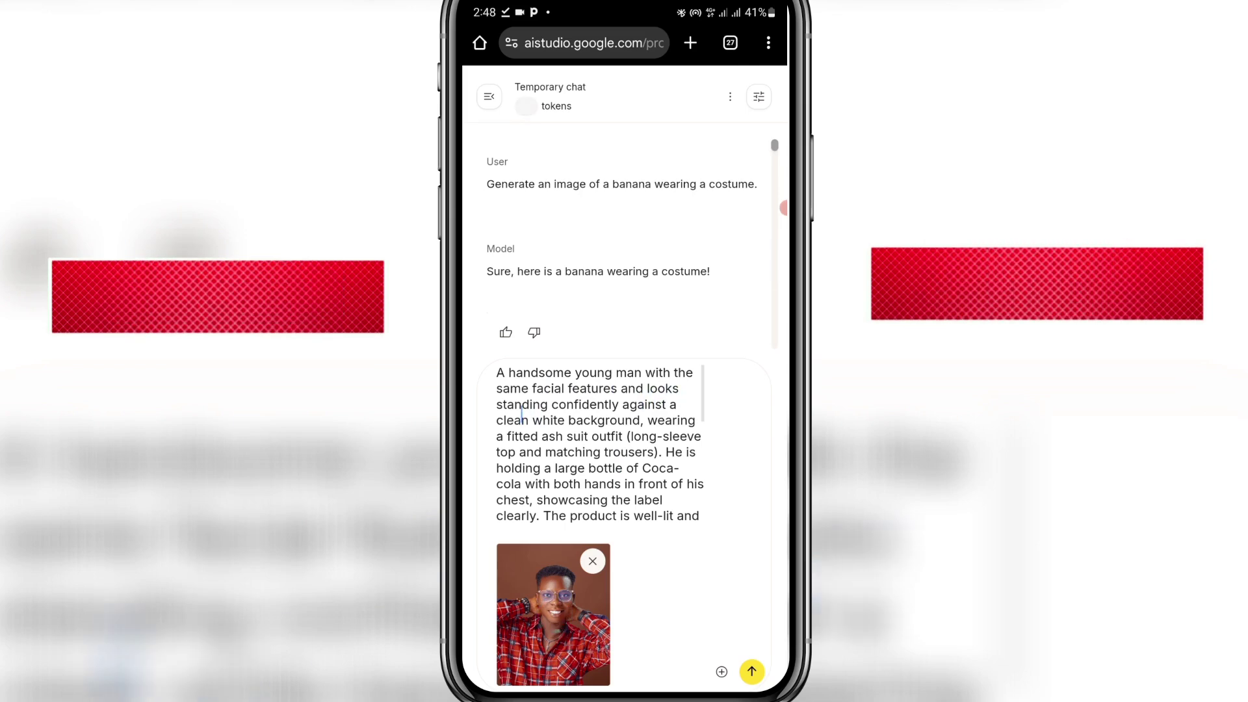
left_click(629, 436)
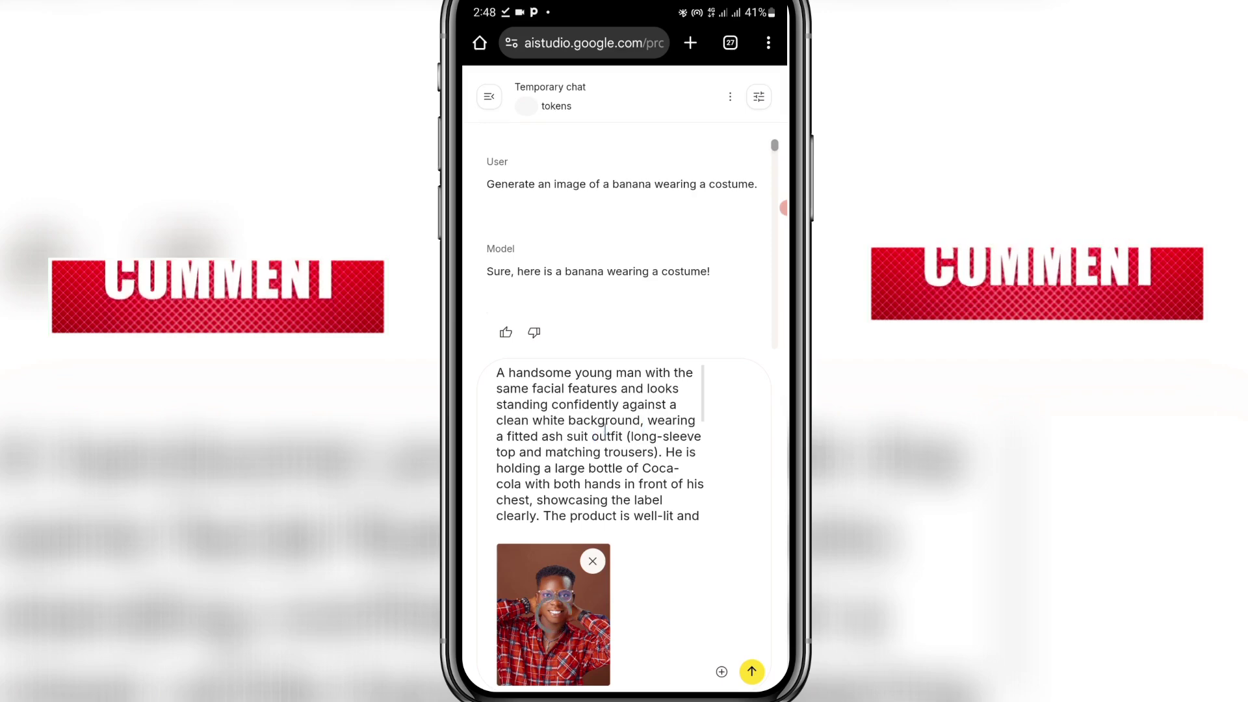
left_click(549, 449)
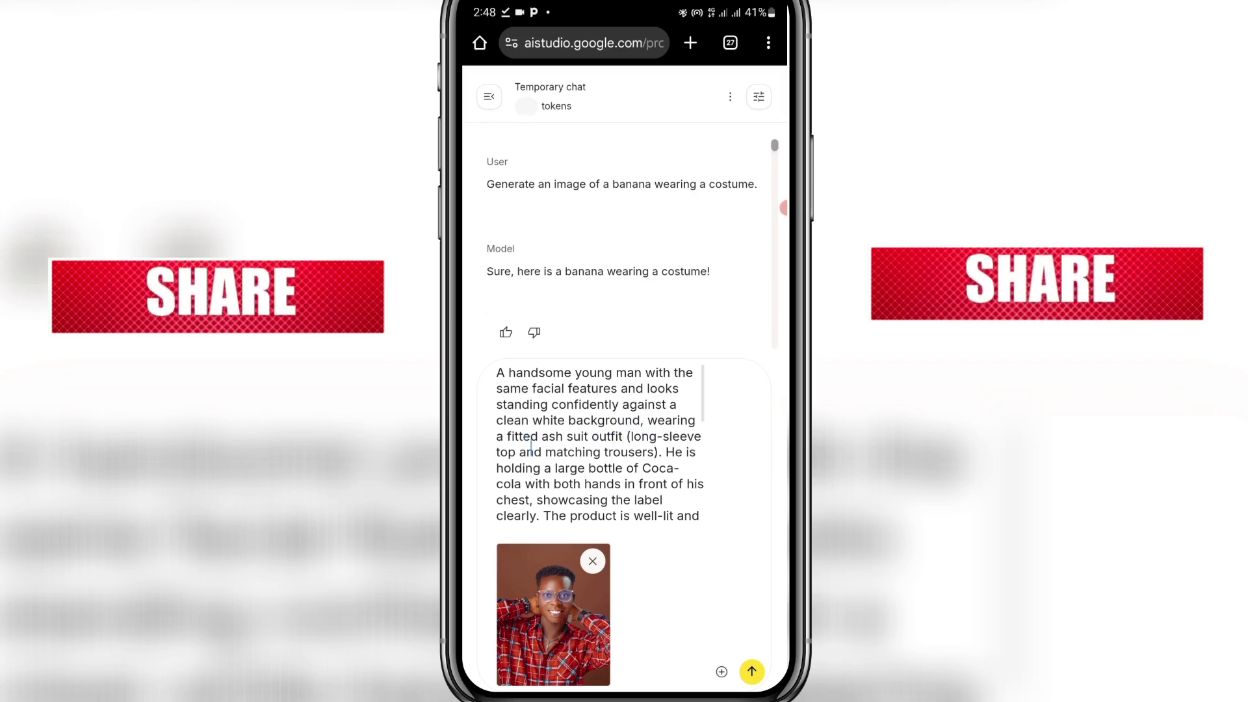
left_click(574, 451)
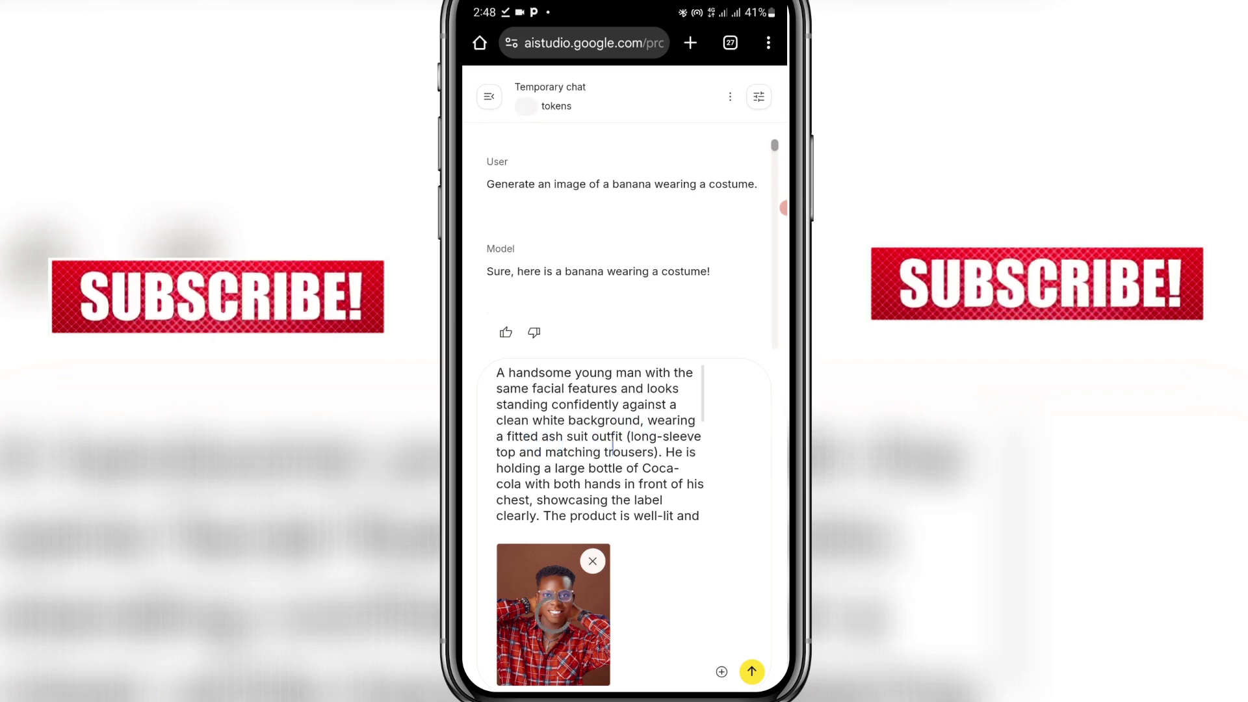
left_click(565, 468)
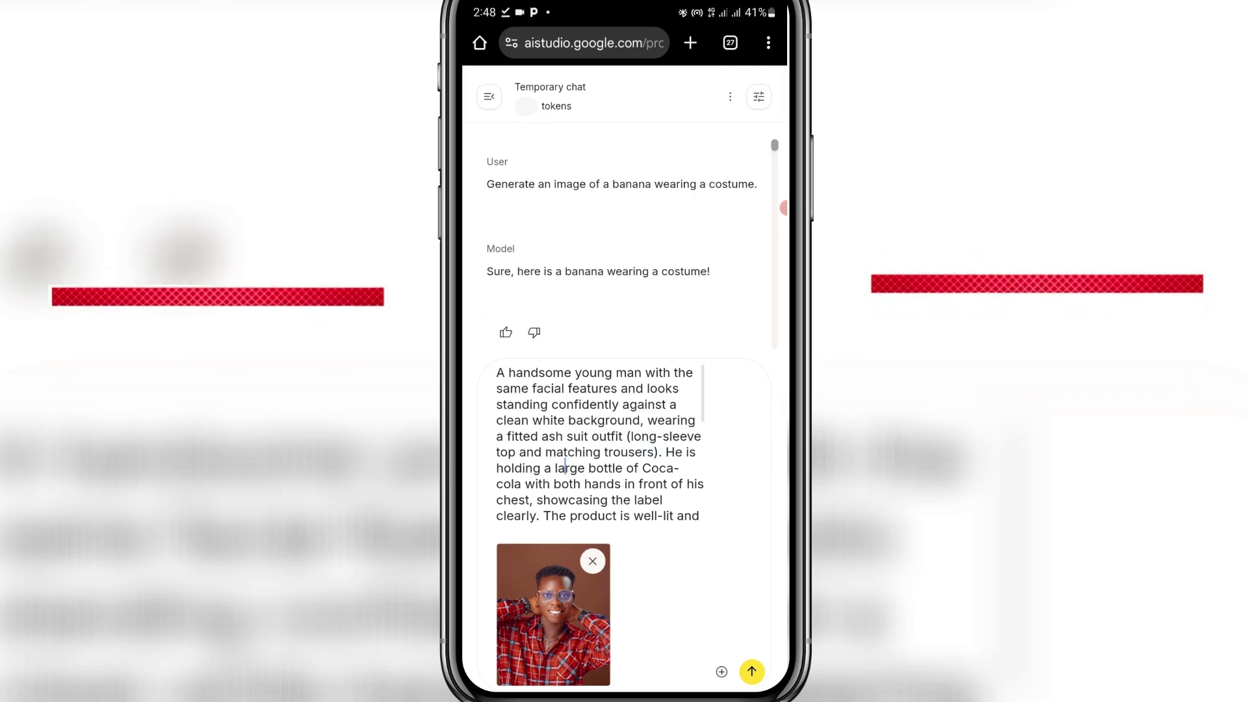
left_click(593, 468)
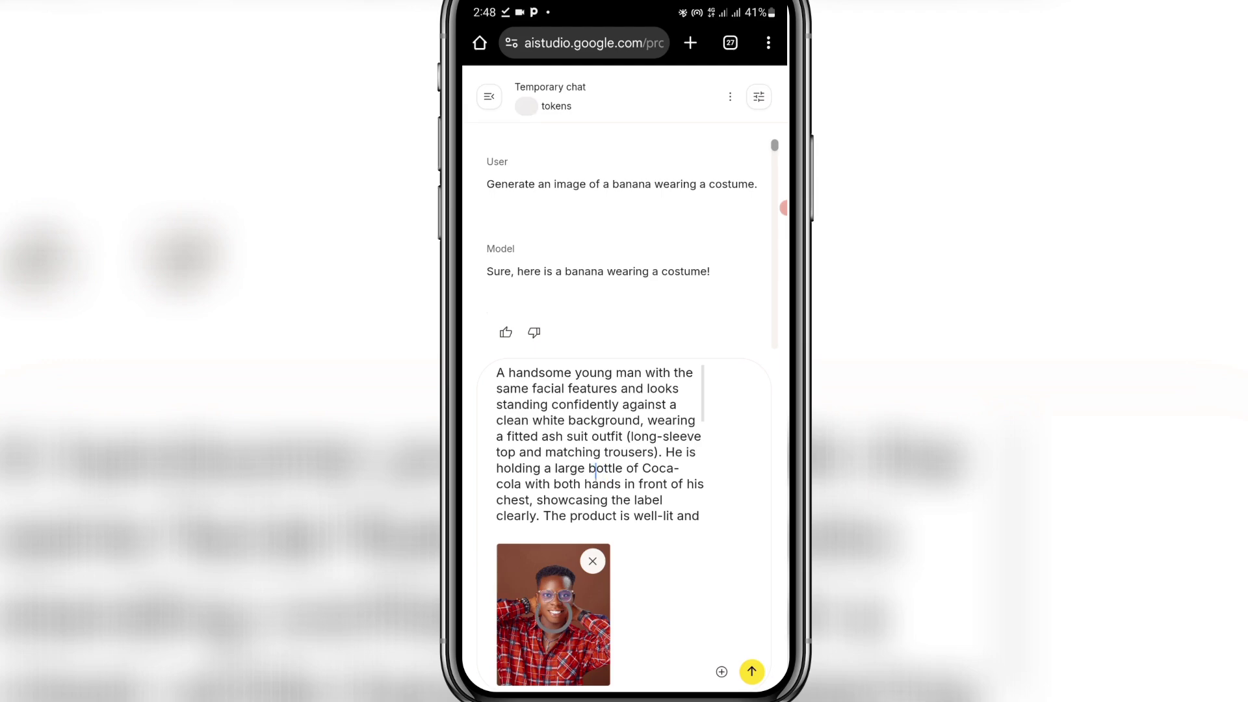
scroll(598, 442, "down", 2)
left_click(586, 469)
left_click(670, 449)
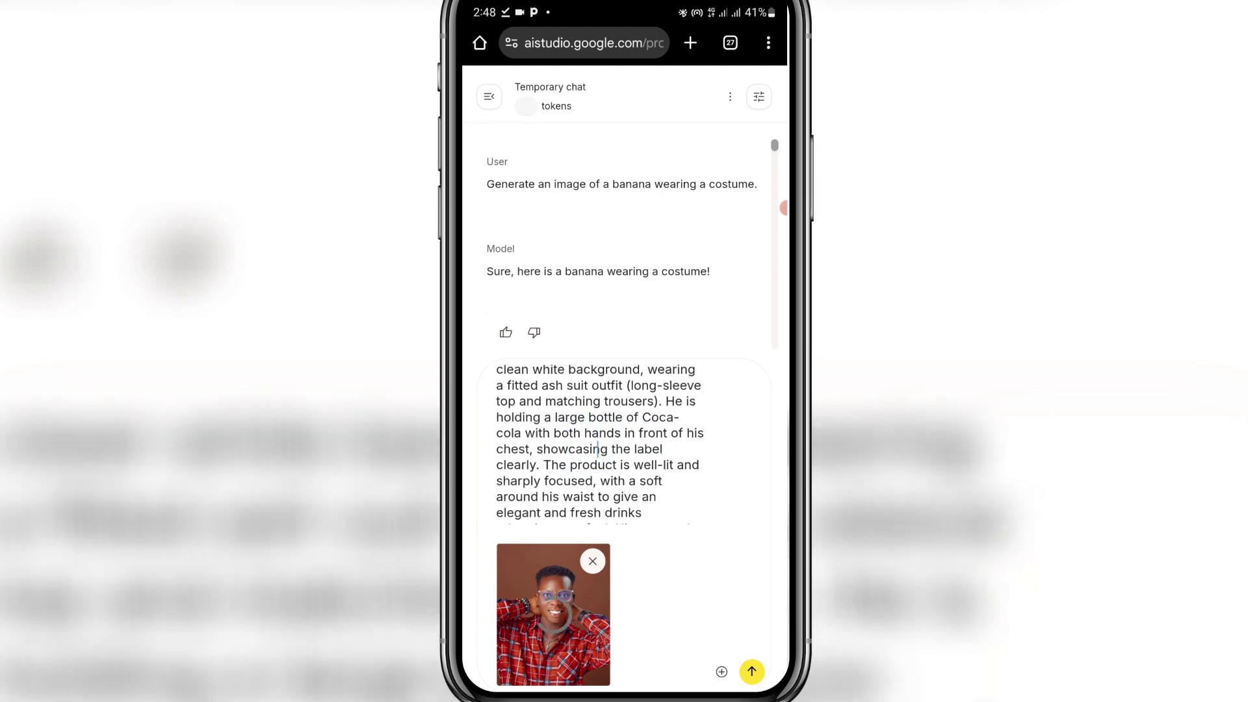
left_click(613, 465)
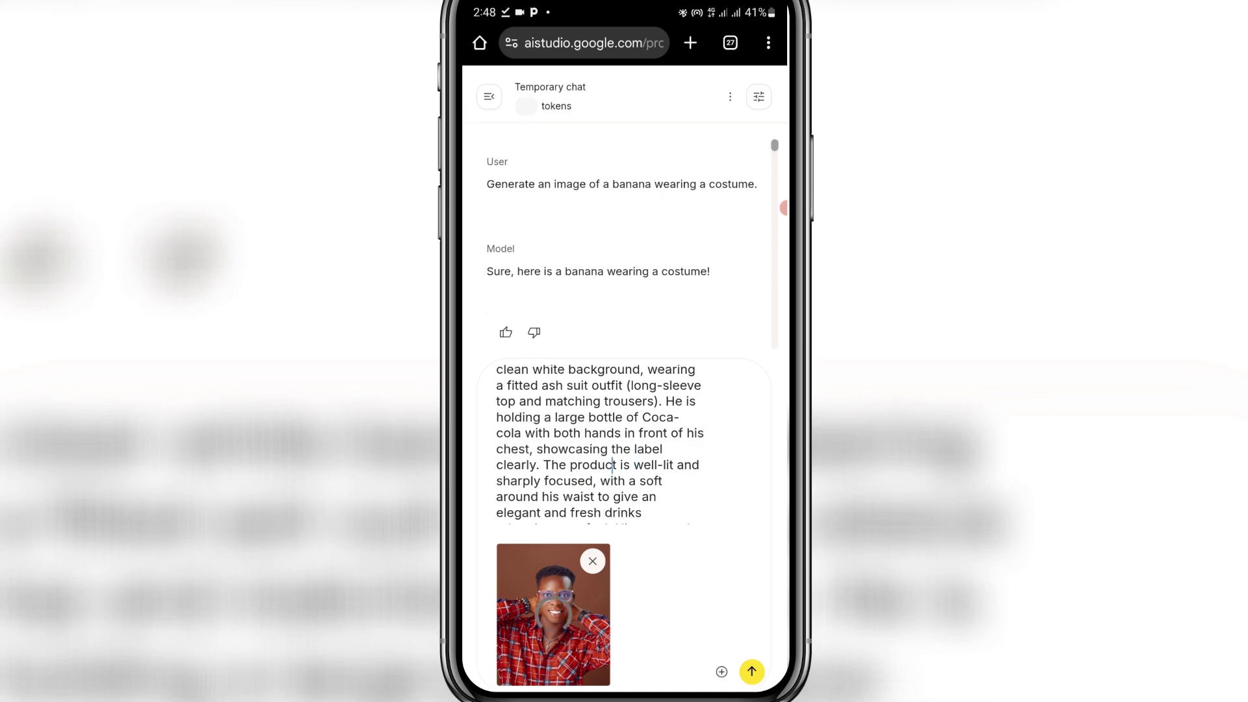
scroll(598, 443, "down", 4)
left_click(580, 468)
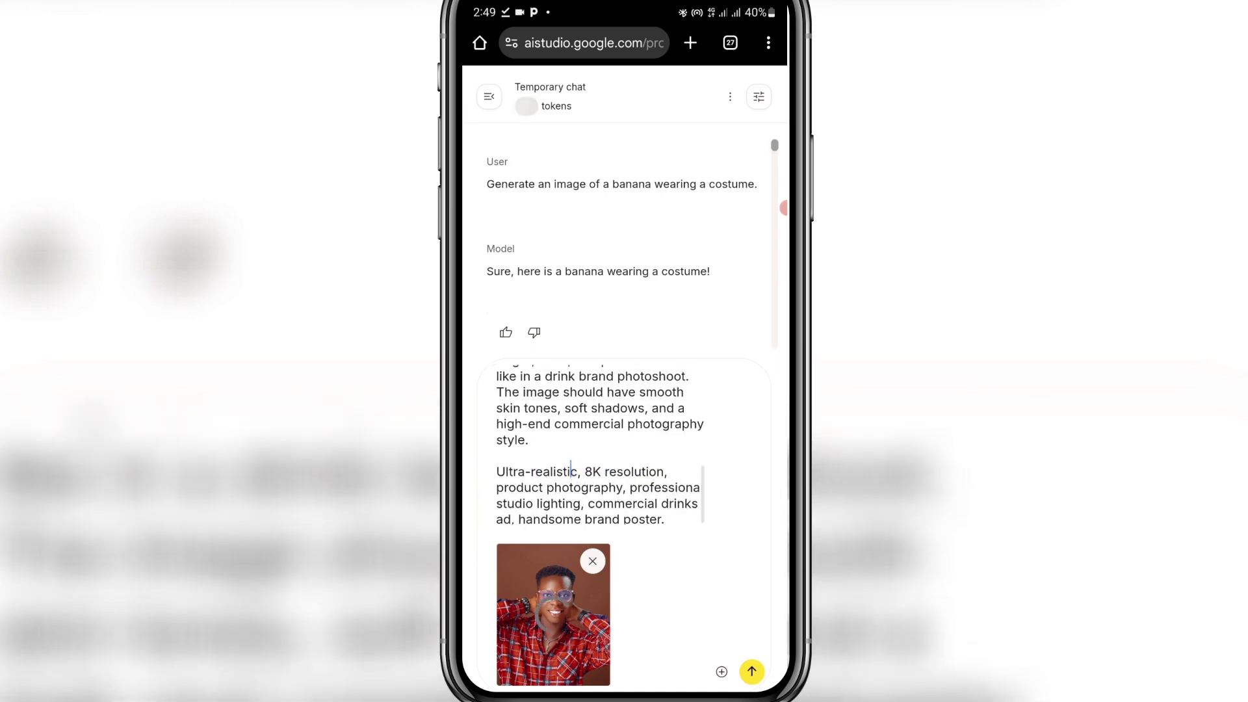
scroll(598, 442, "up", 10)
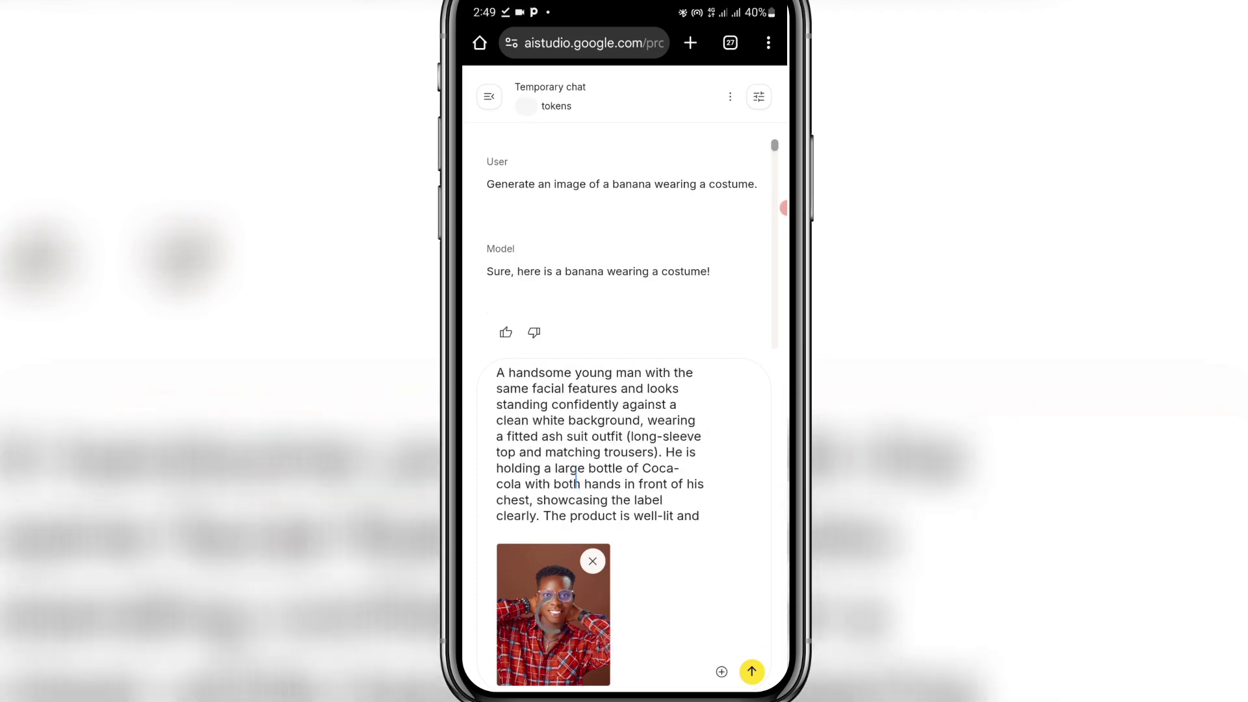
left_click(584, 484)
left_click(594, 398)
- Submit the Coca-cola advertisement prompt together with the attached portrait to generate the image
mouse_move(618, 388)
left_mouse_down()
mouse_move(496, 388)
mouse_move(632, 373)
mouse_move(574, 372)
mouse_move(567, 388)
mouse_move(591, 372)
mouse_move(576, 373)
mouse_move(614, 372)
mouse_move(613, 388)
left_mouse_up()
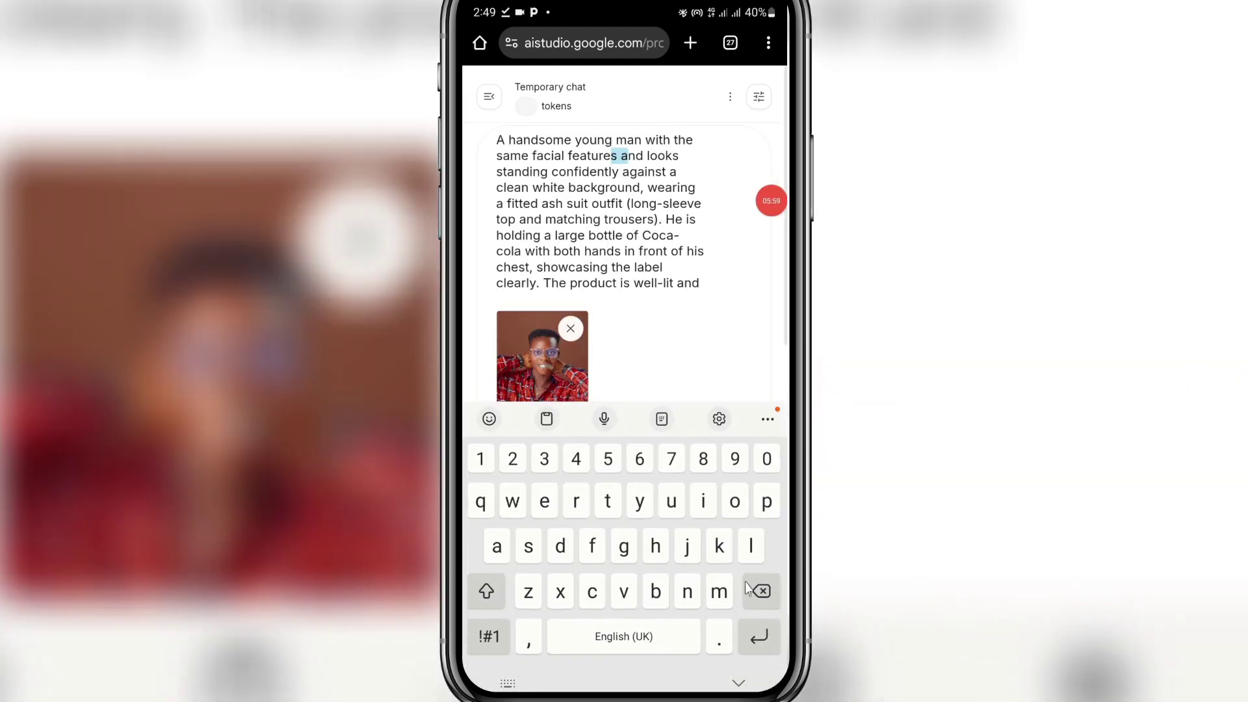
left_click(740, 681)
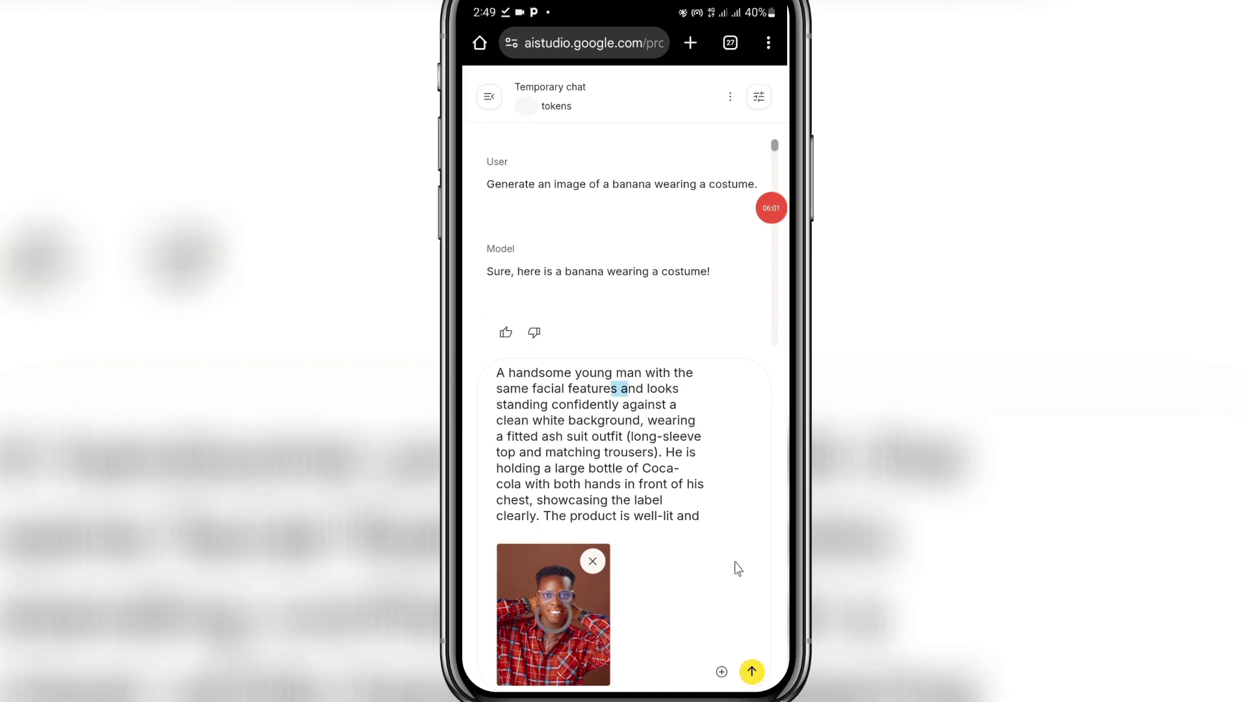
left_click(749, 671)
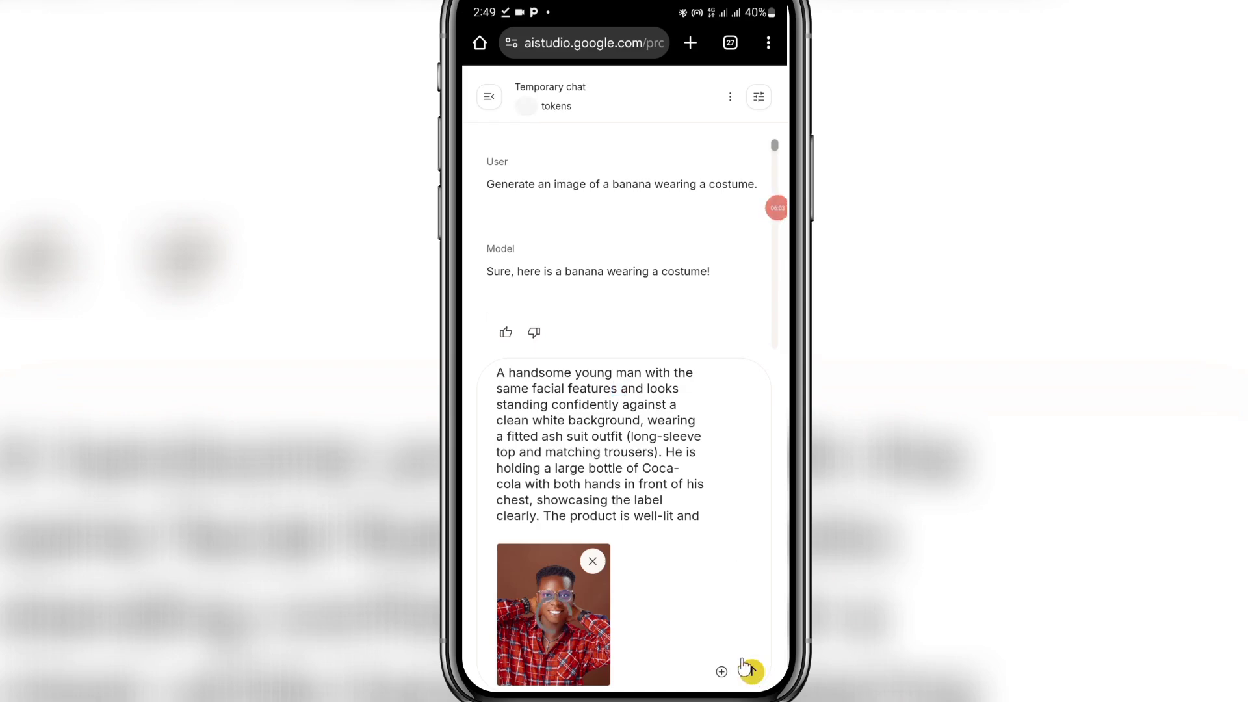
left_click(751, 671)
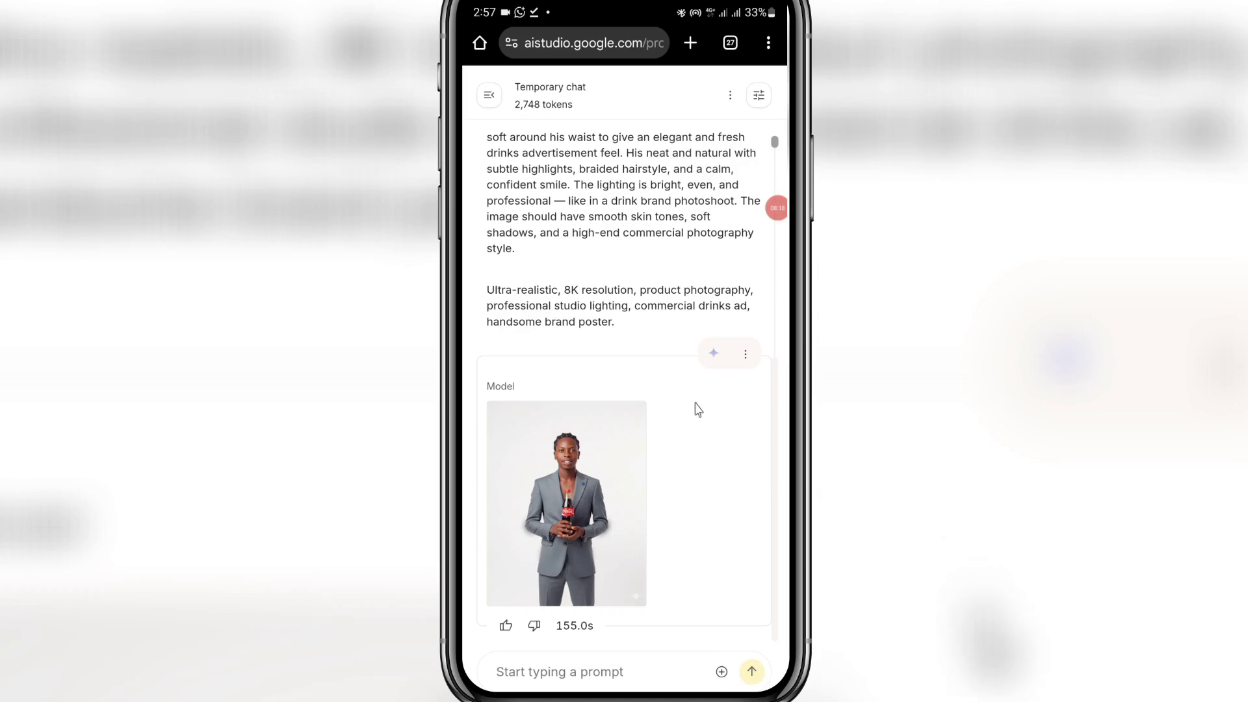
- View the generated image of the man holding the Coca-Cola bottle enlarged, and return to the chat
mouse_move(598, 442)
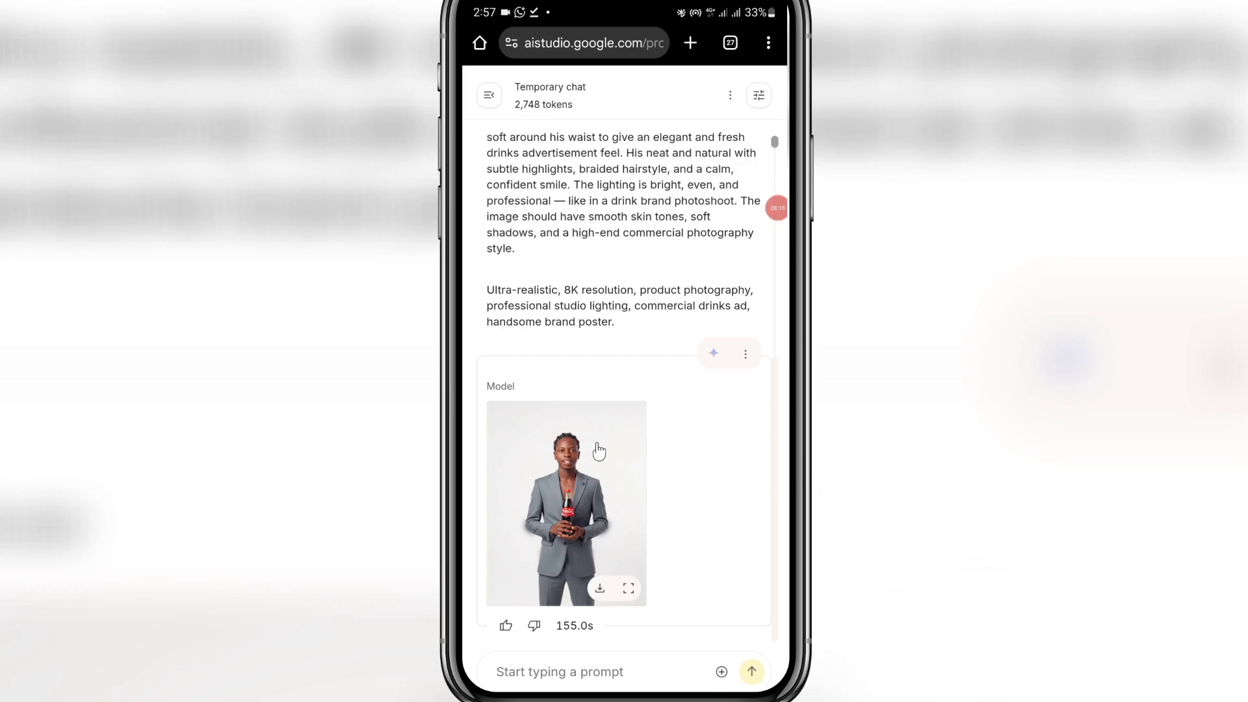
left_click(598, 448)
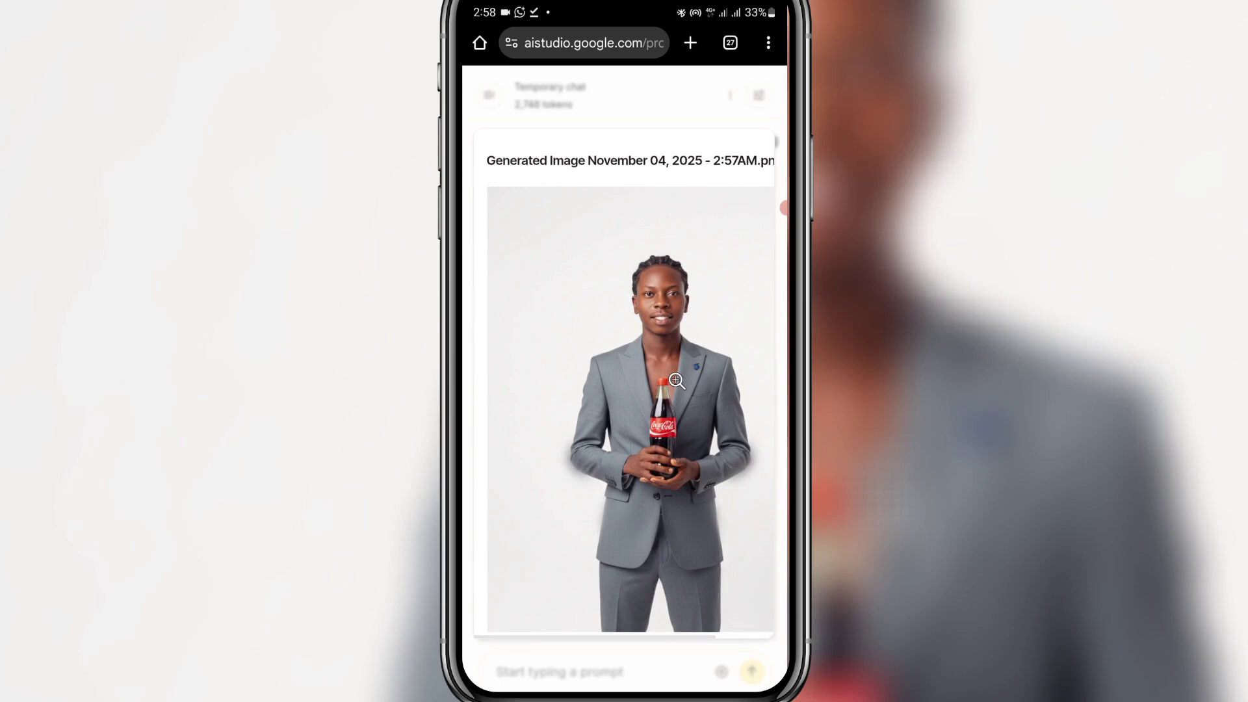
left_click(702, 370)
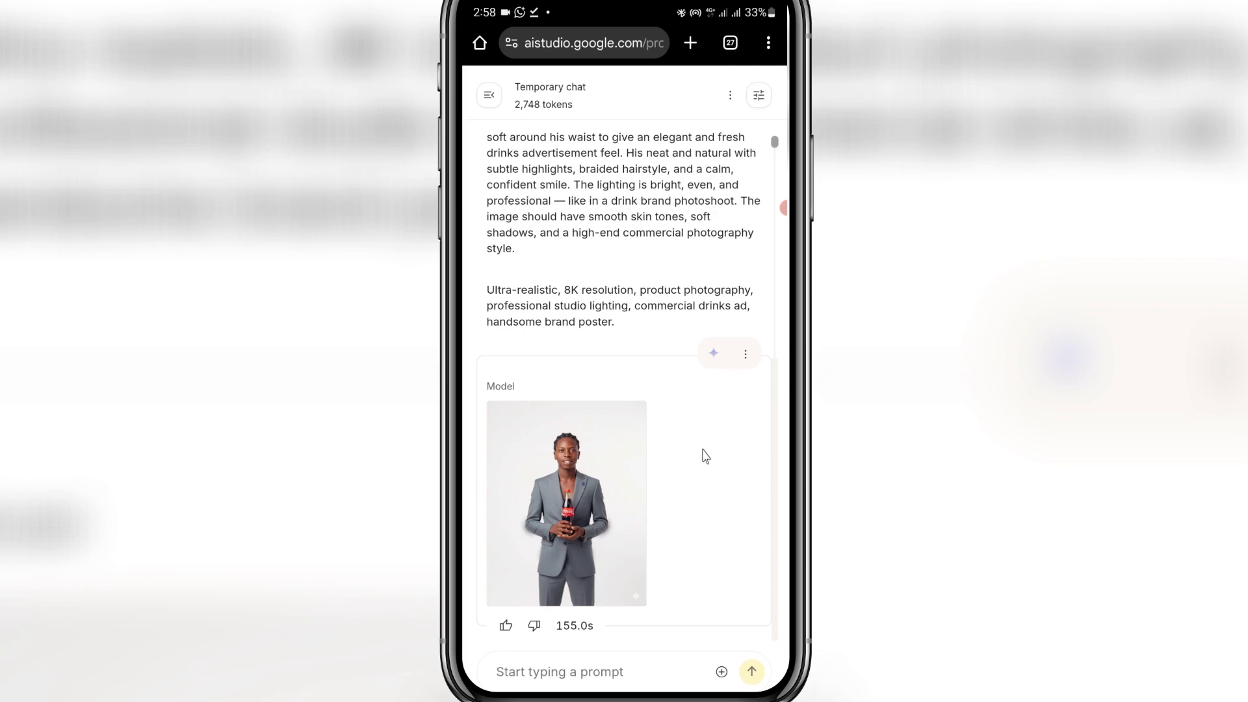
left_click(746, 354)
left_click(735, 375)
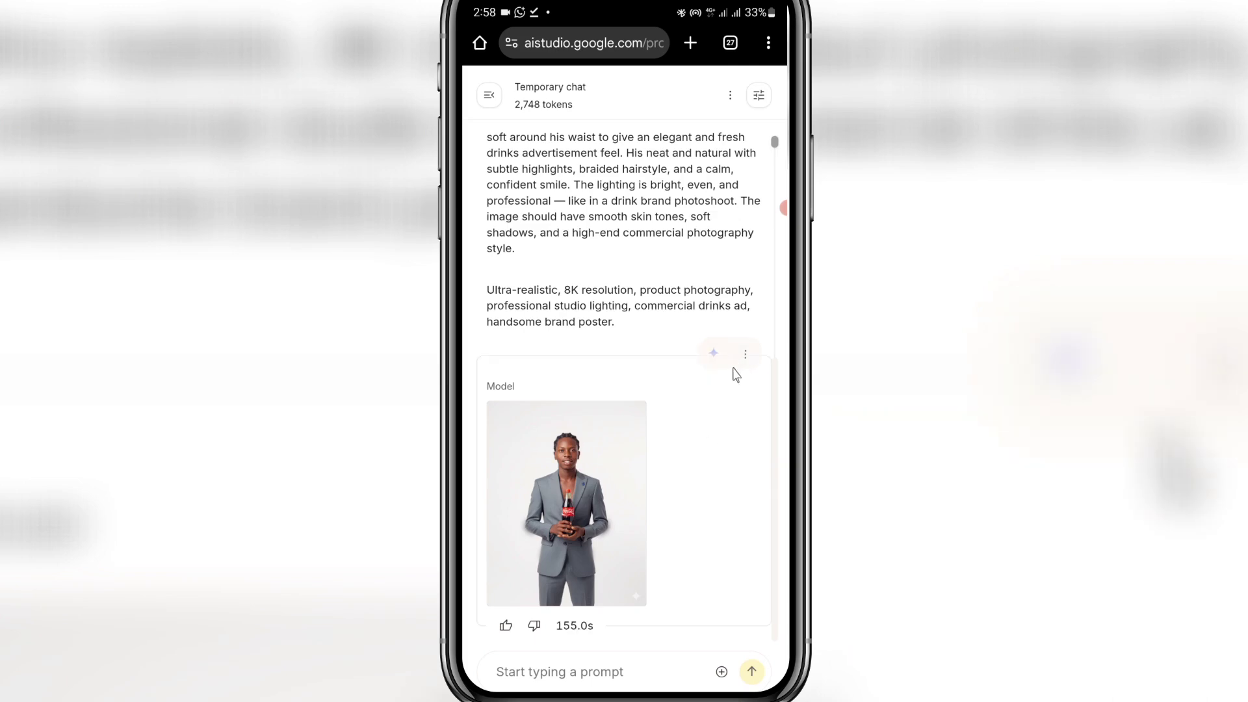
- Download the generated ad image and submit a follow-up prompt for a 45-degree, waist-up shot with the product in focus and a softly blurred background
mouse_move(598, 591)
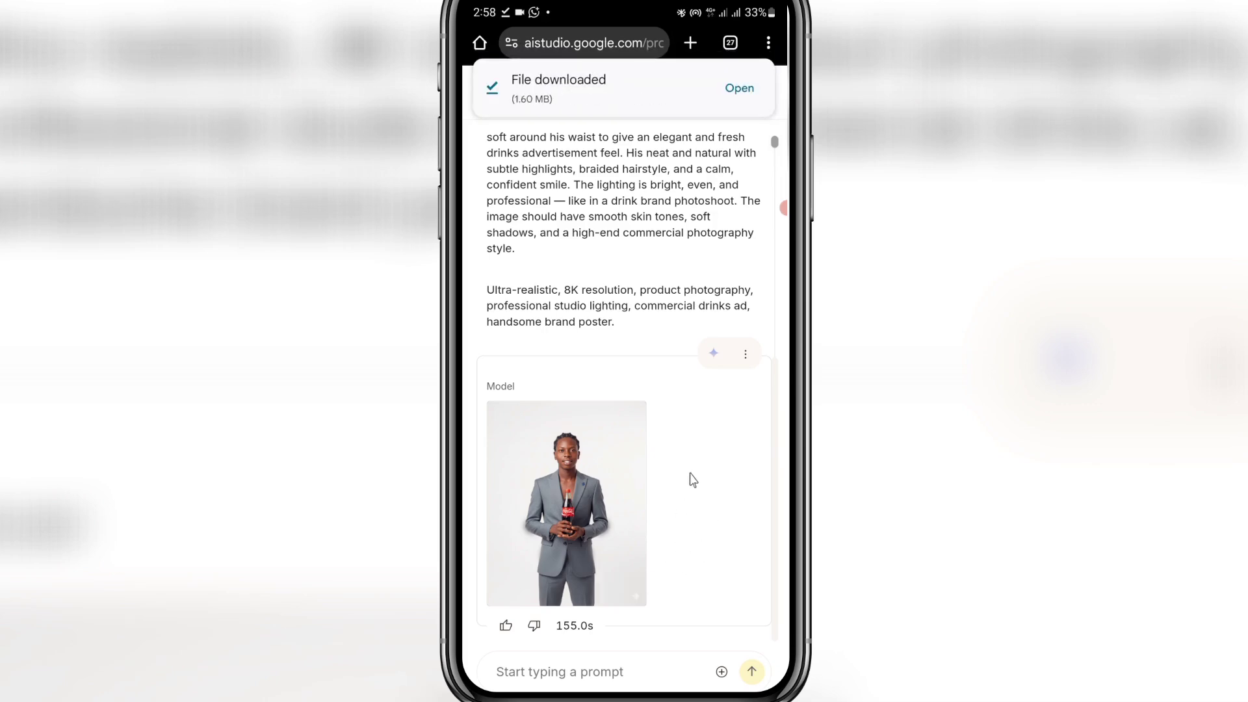
left_click(571, 671)
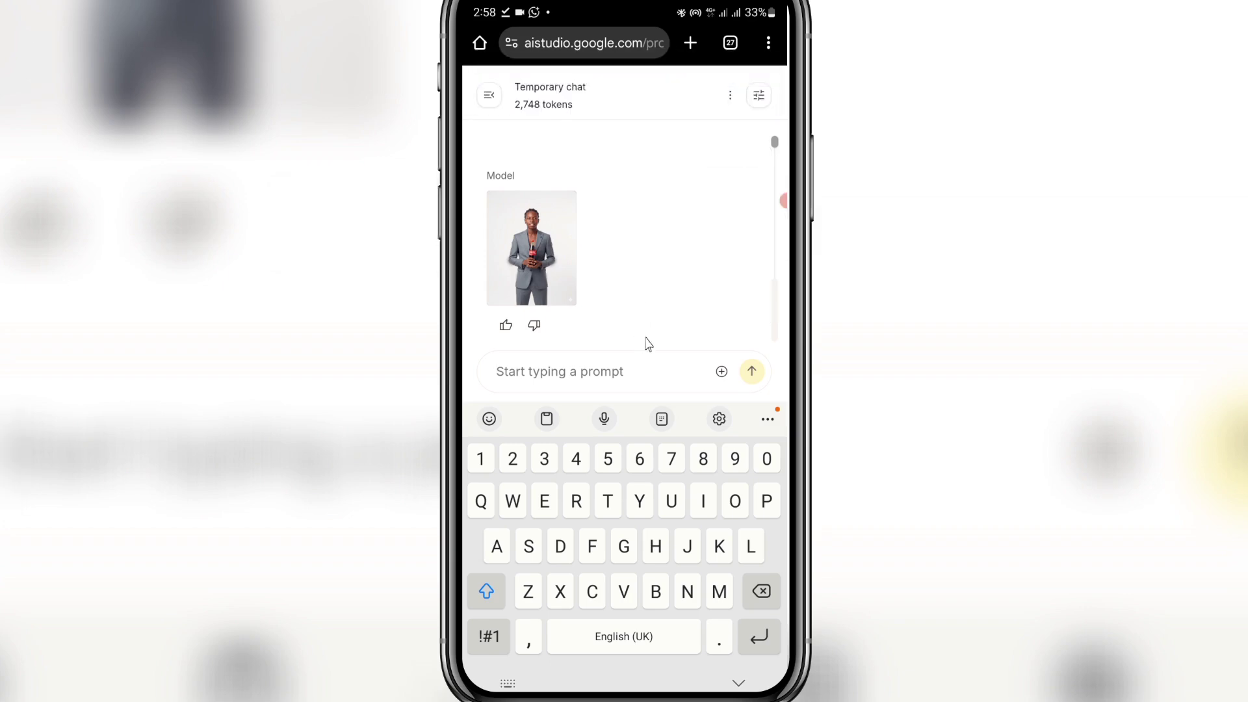
left_click(548, 424)
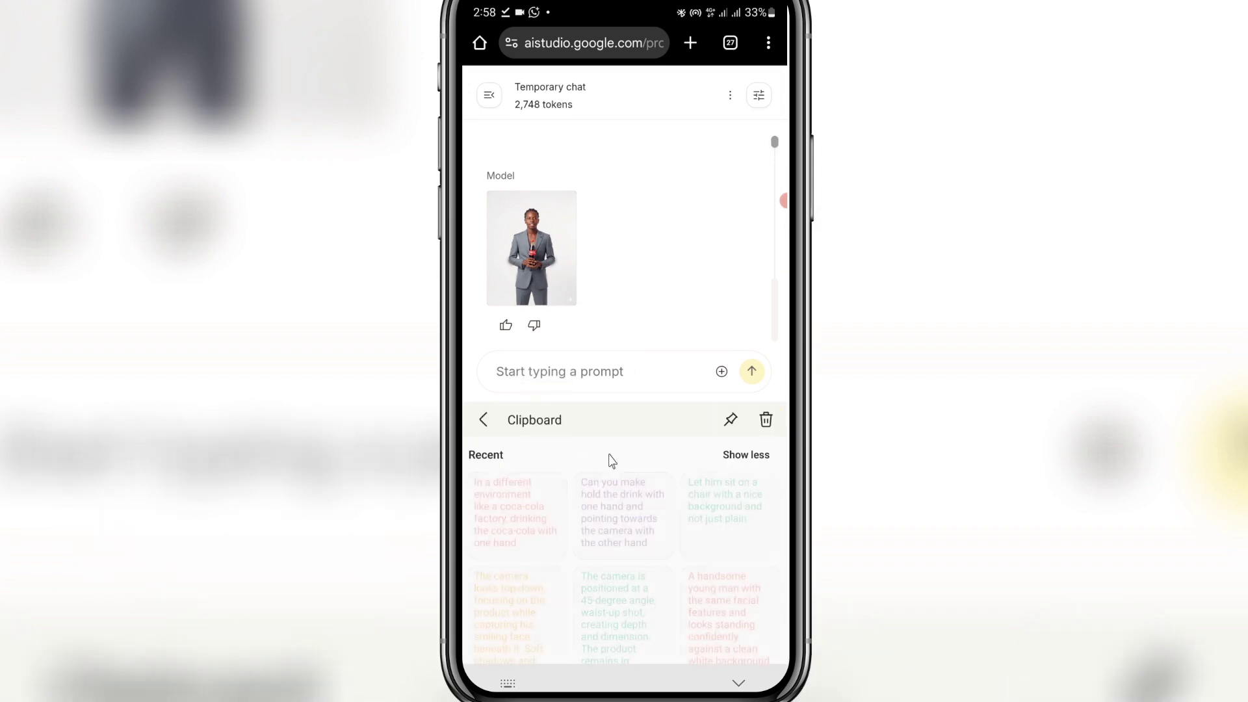
left_click(617, 619)
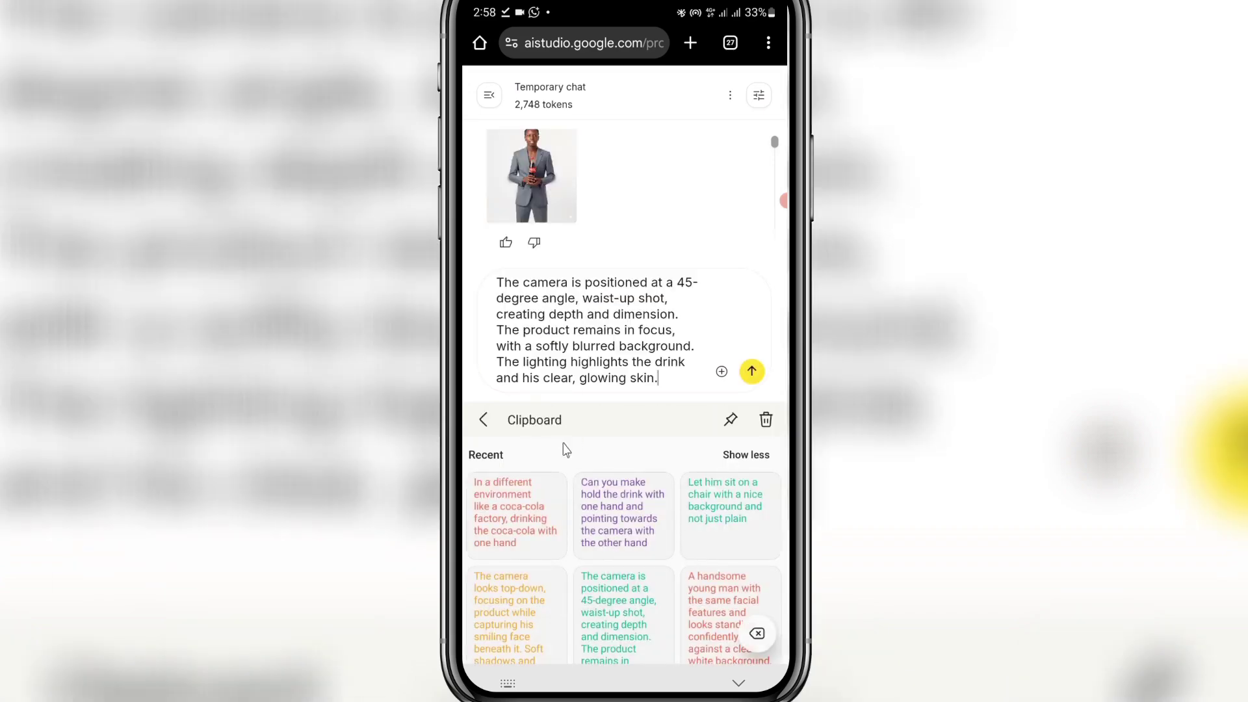
left_click(486, 417)
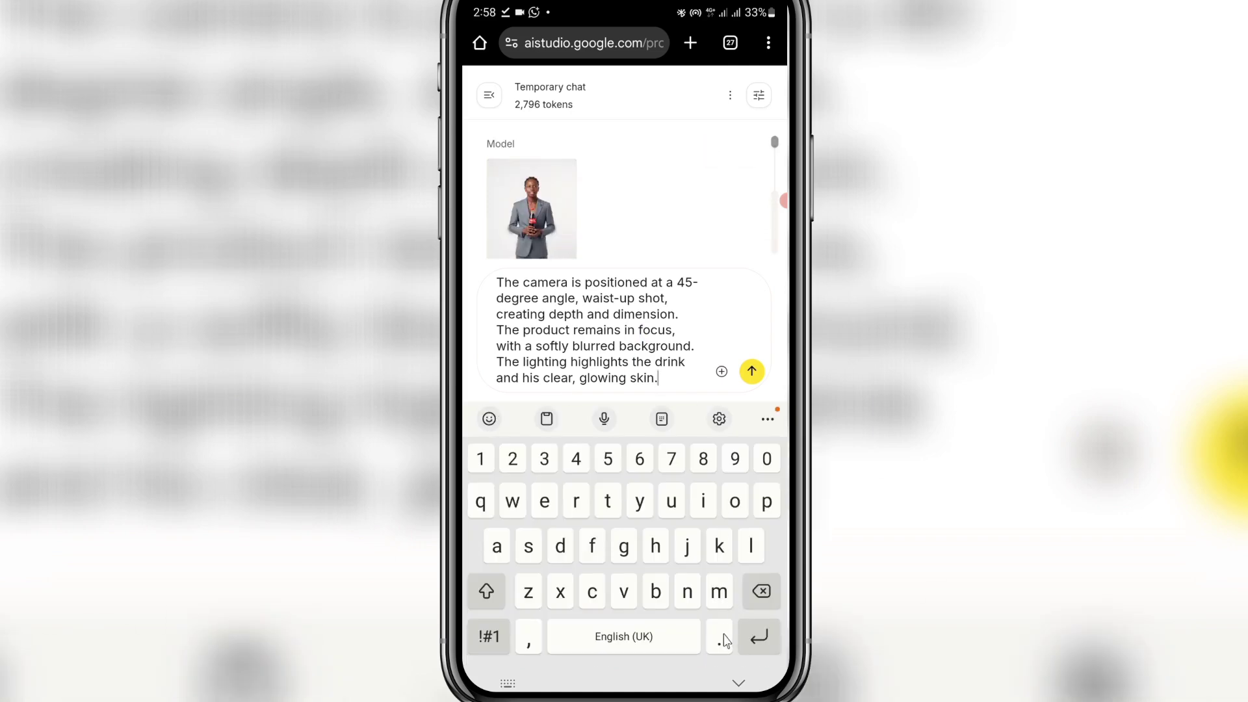
left_click(738, 685)
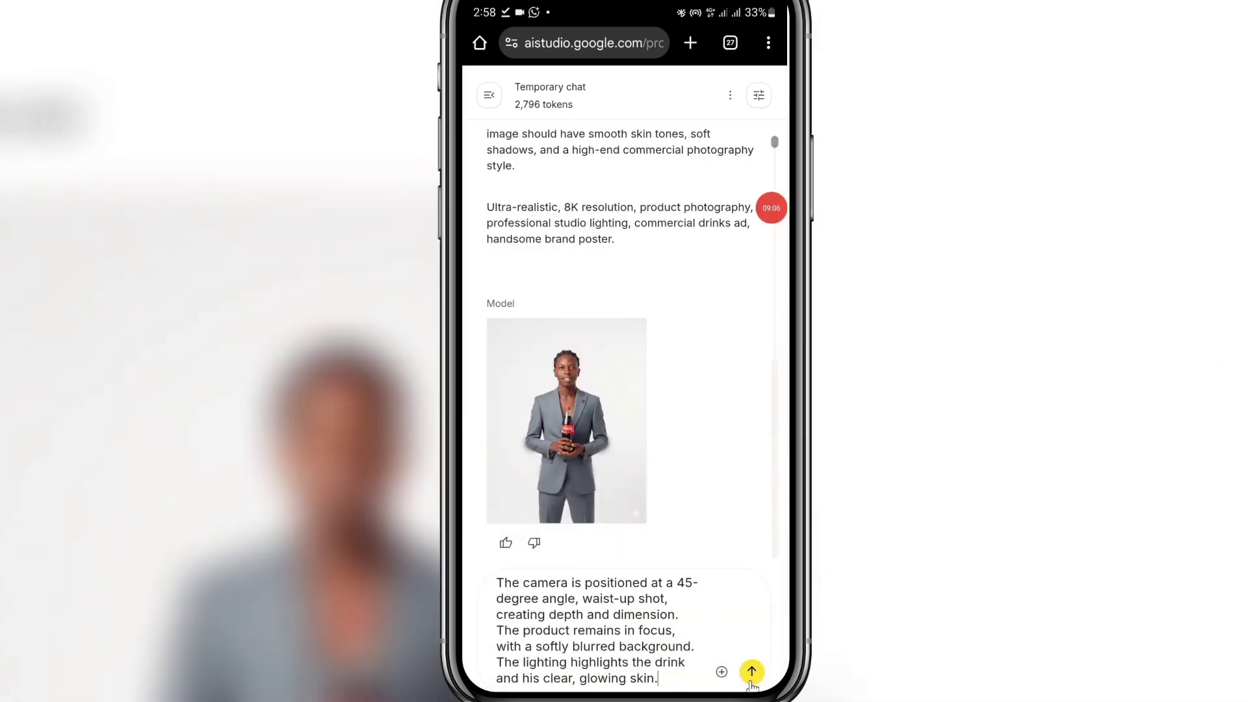
left_click(752, 672)
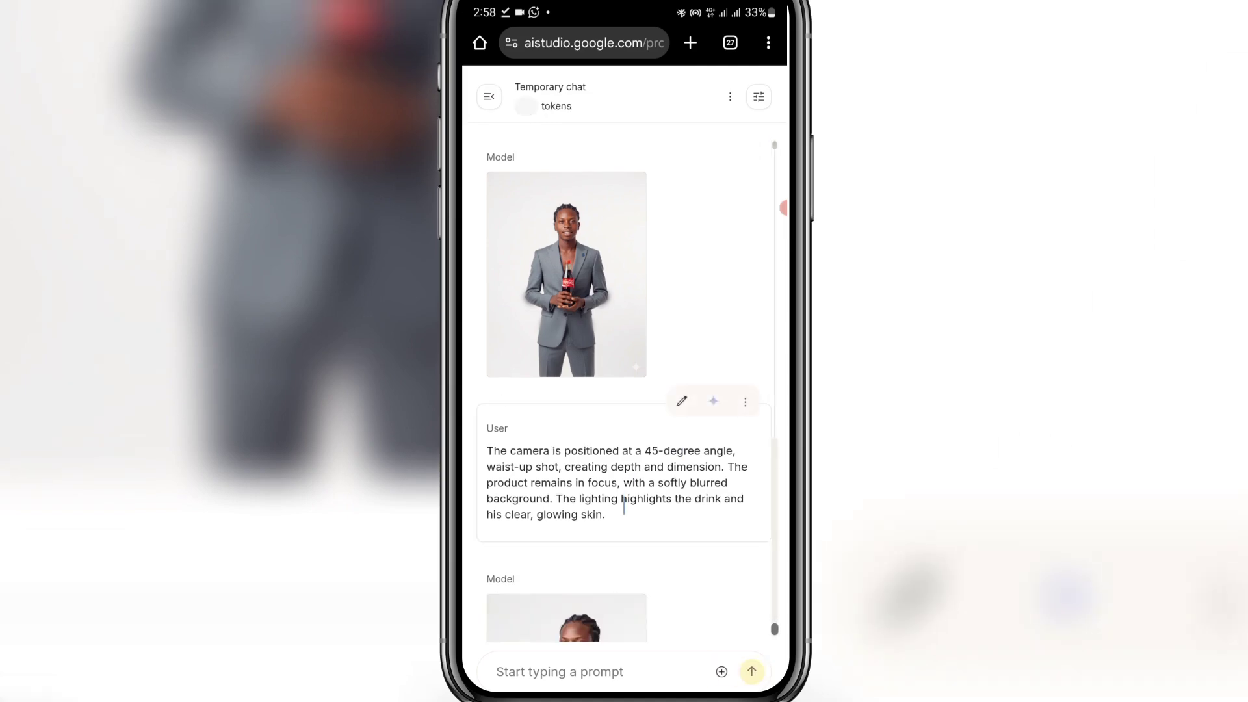
- View the new 45-degree waist-up image enlarged, return to the chat and download it
scroll(618, 518, "down", 3)
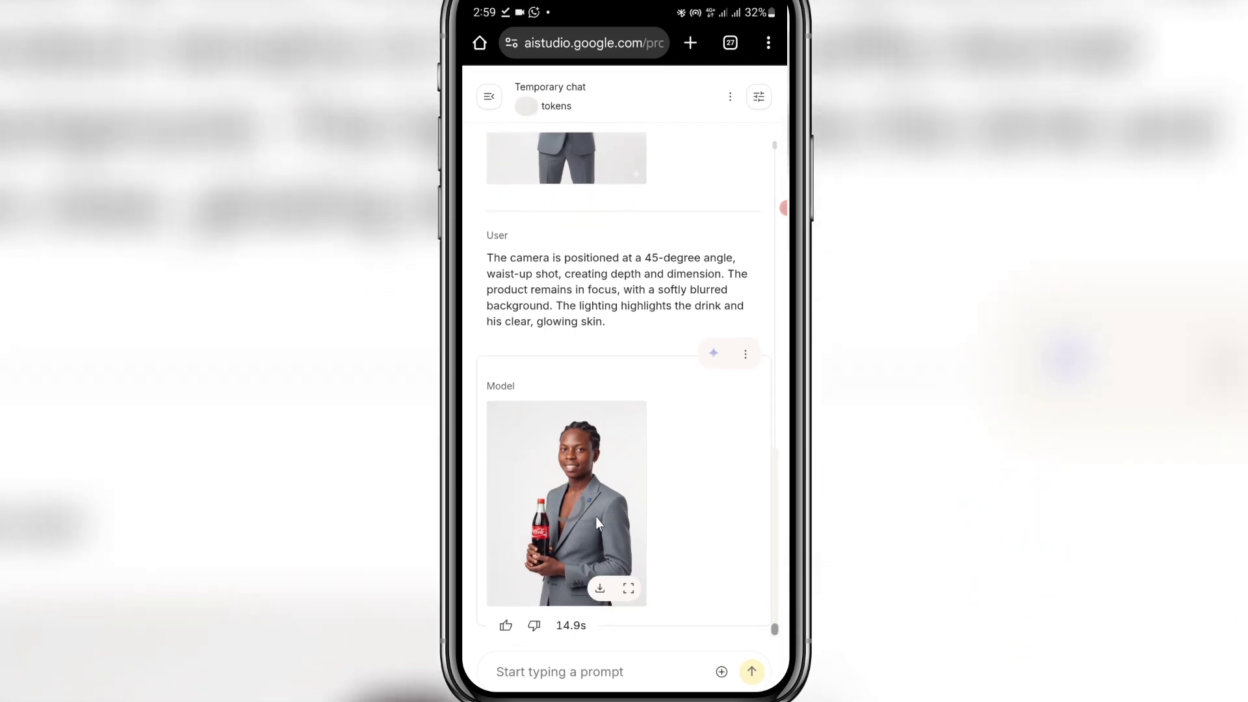
left_click(583, 487)
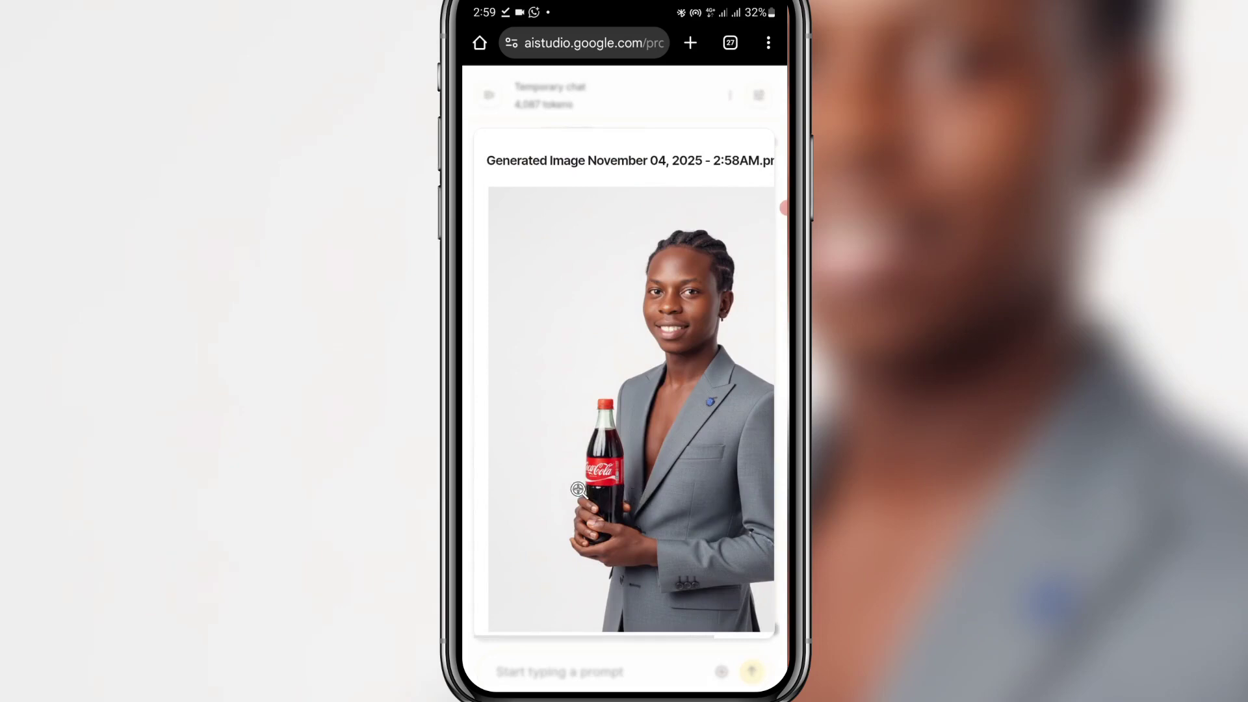
left_click(643, 120)
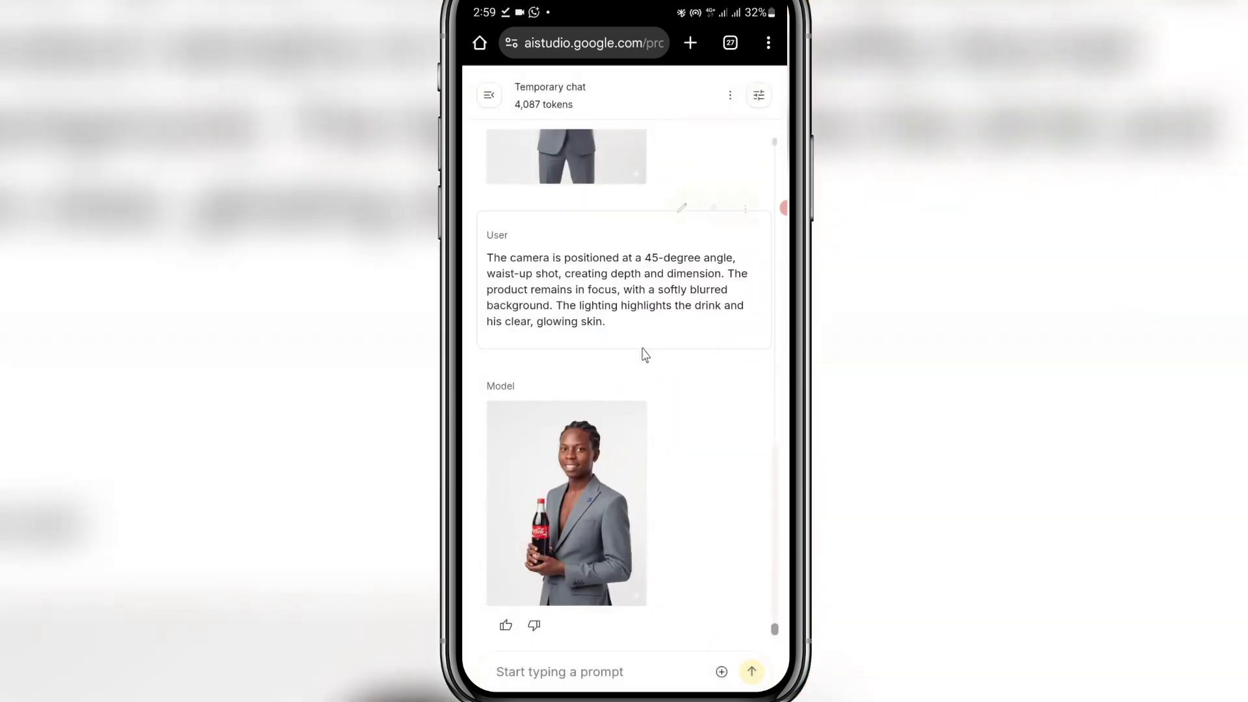
mouse_move(599, 549)
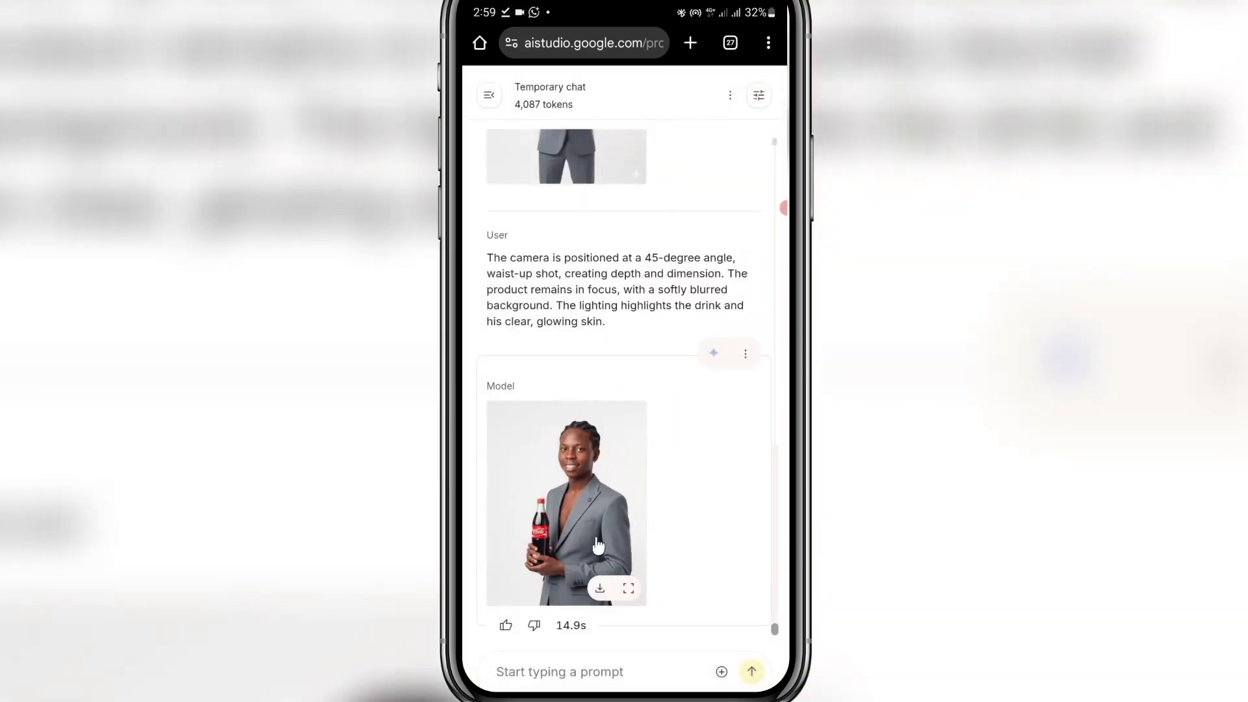
left_click(601, 592)
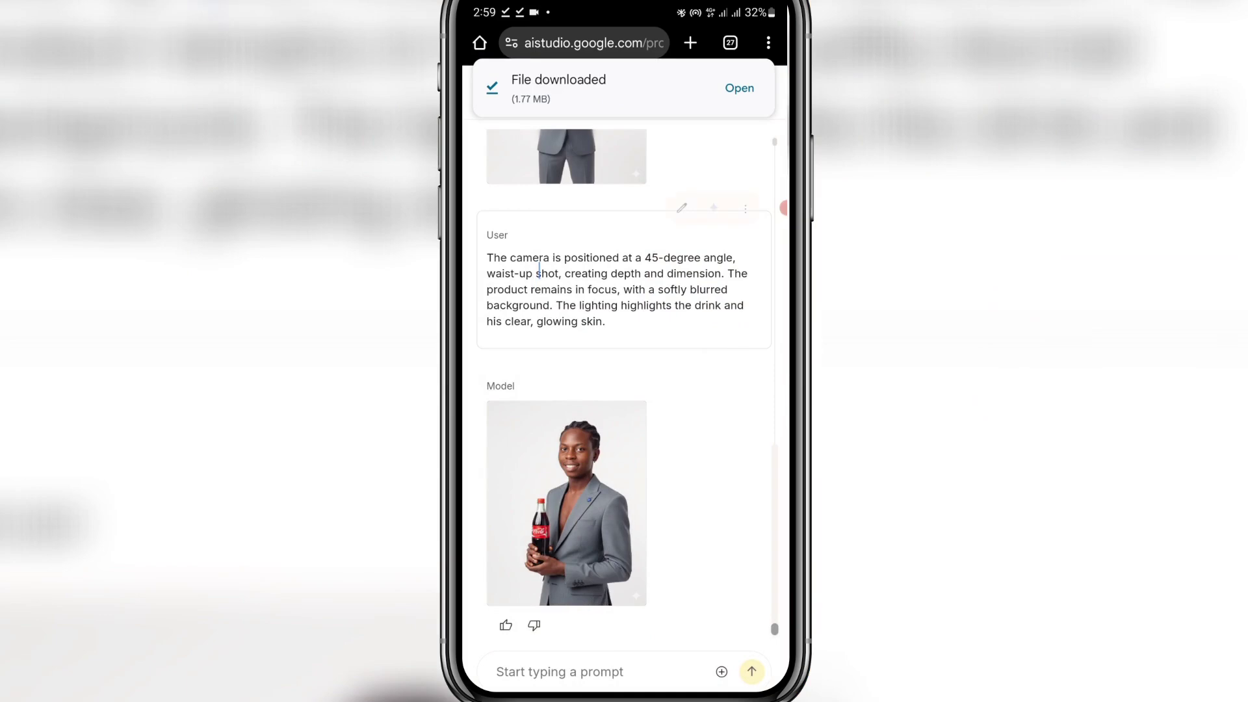
scroll(641, 361, "up", 1)
scroll(637, 365, "down", 1)
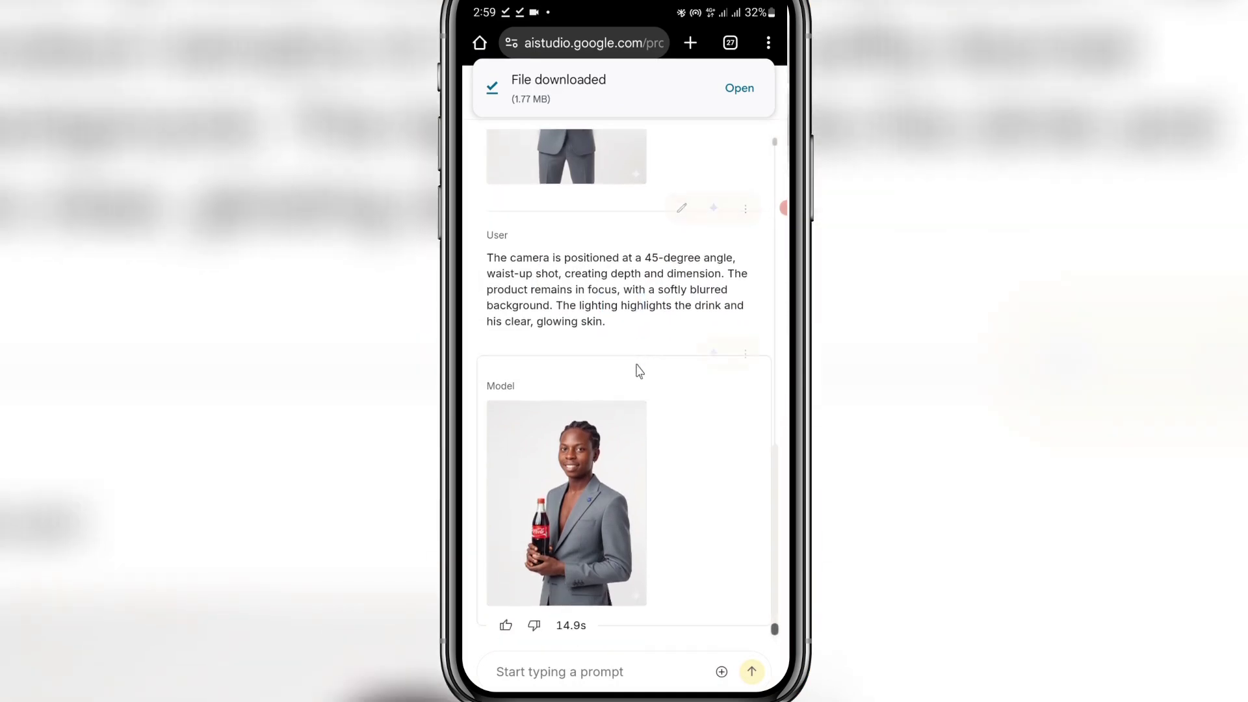
- Submit the saved prompt for a top-down camera focusing on the product with his smiling face beneath, soft shadows and a fresh, modern drinks aesthetic
left_click(587, 673)
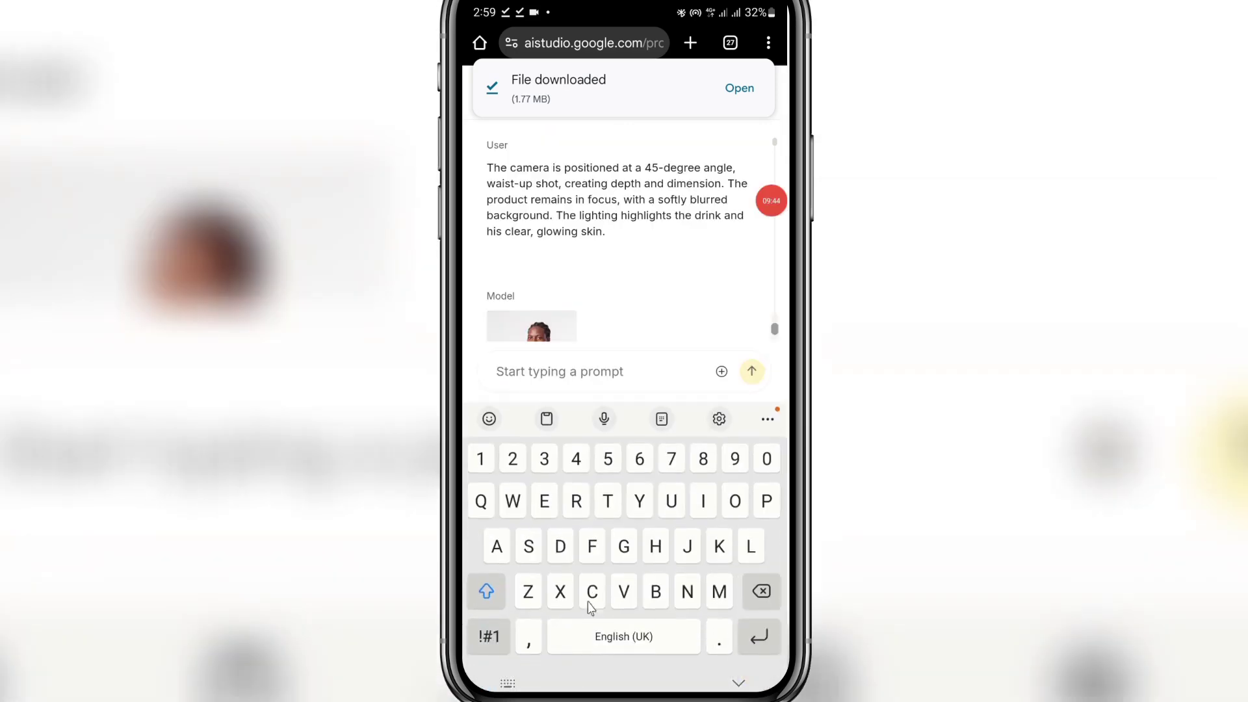
left_click(546, 422)
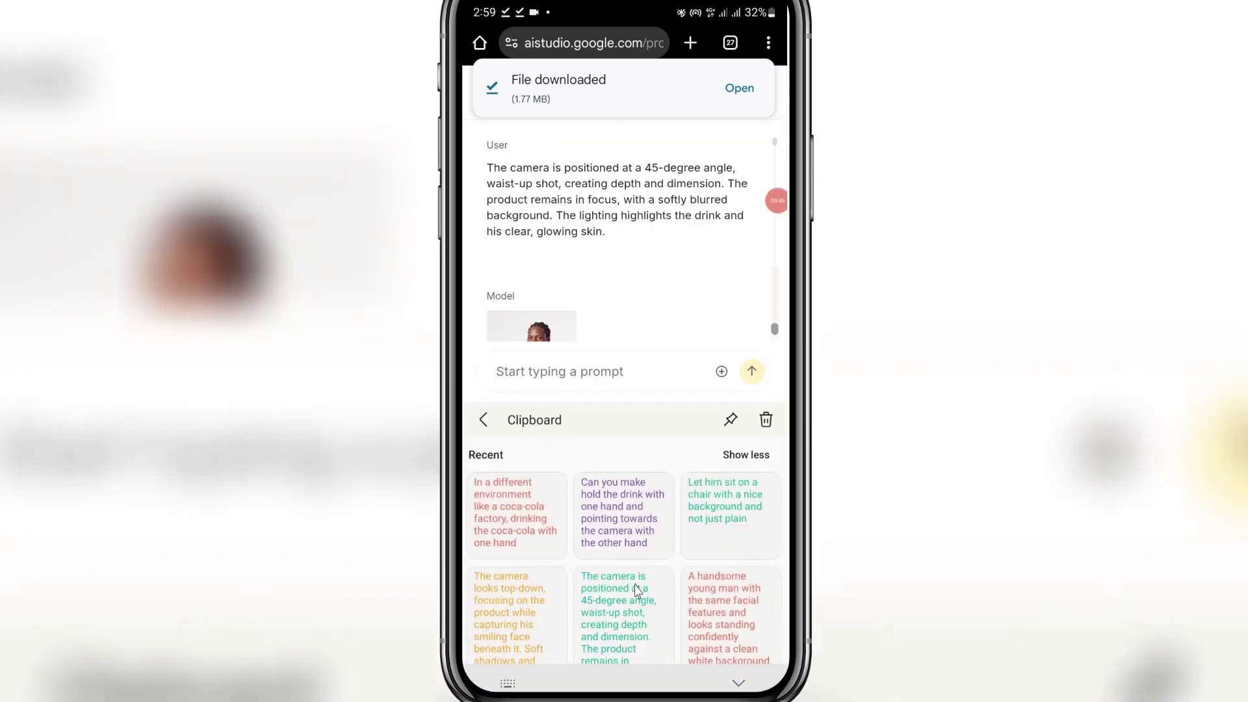
left_click(503, 585)
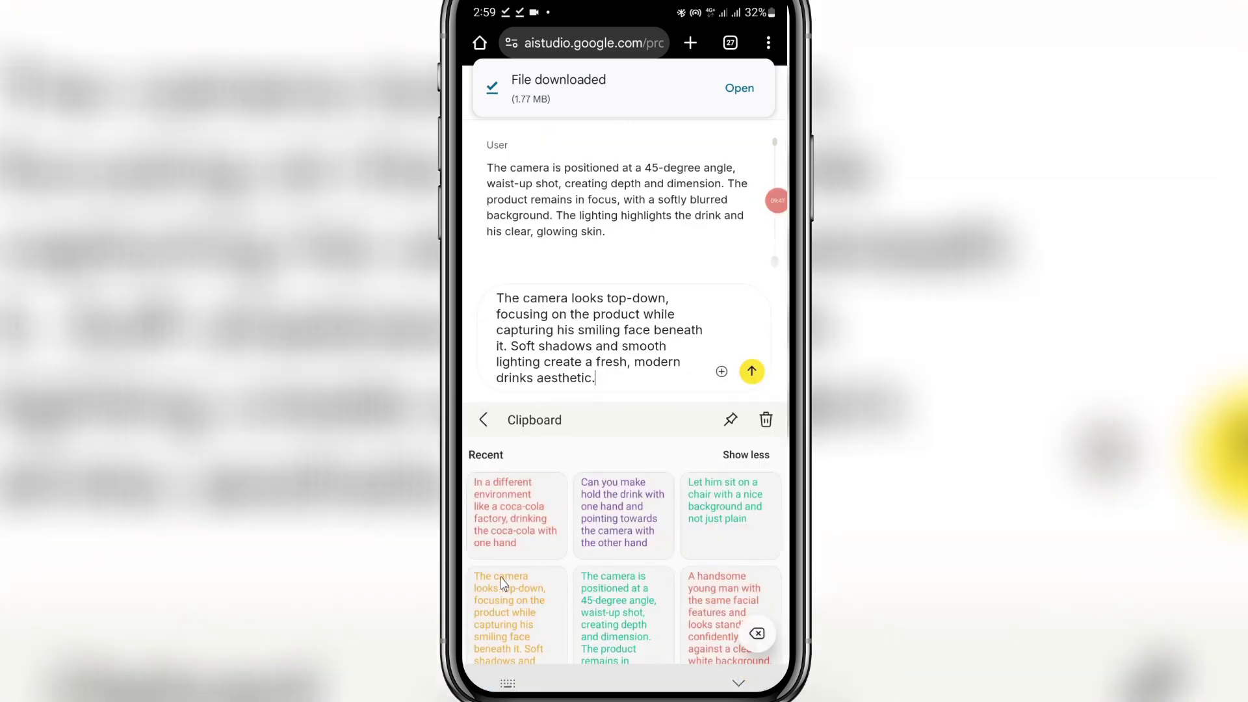
left_click(485, 420)
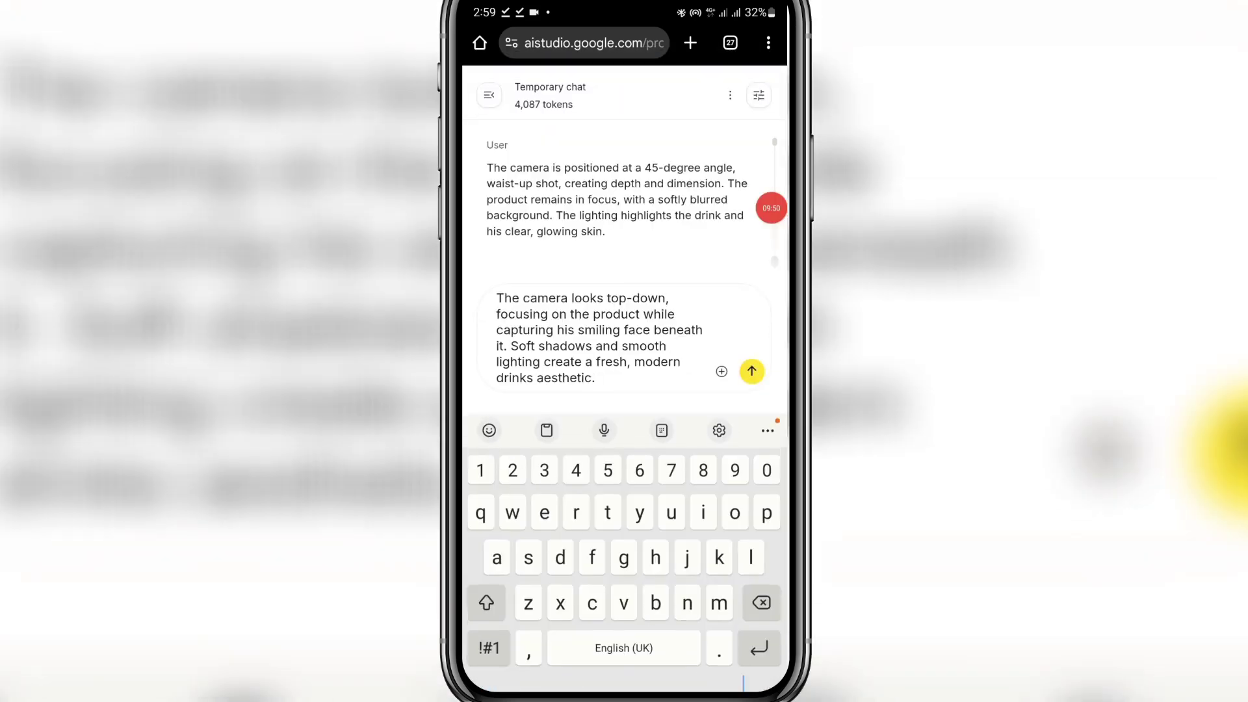
left_click(738, 683)
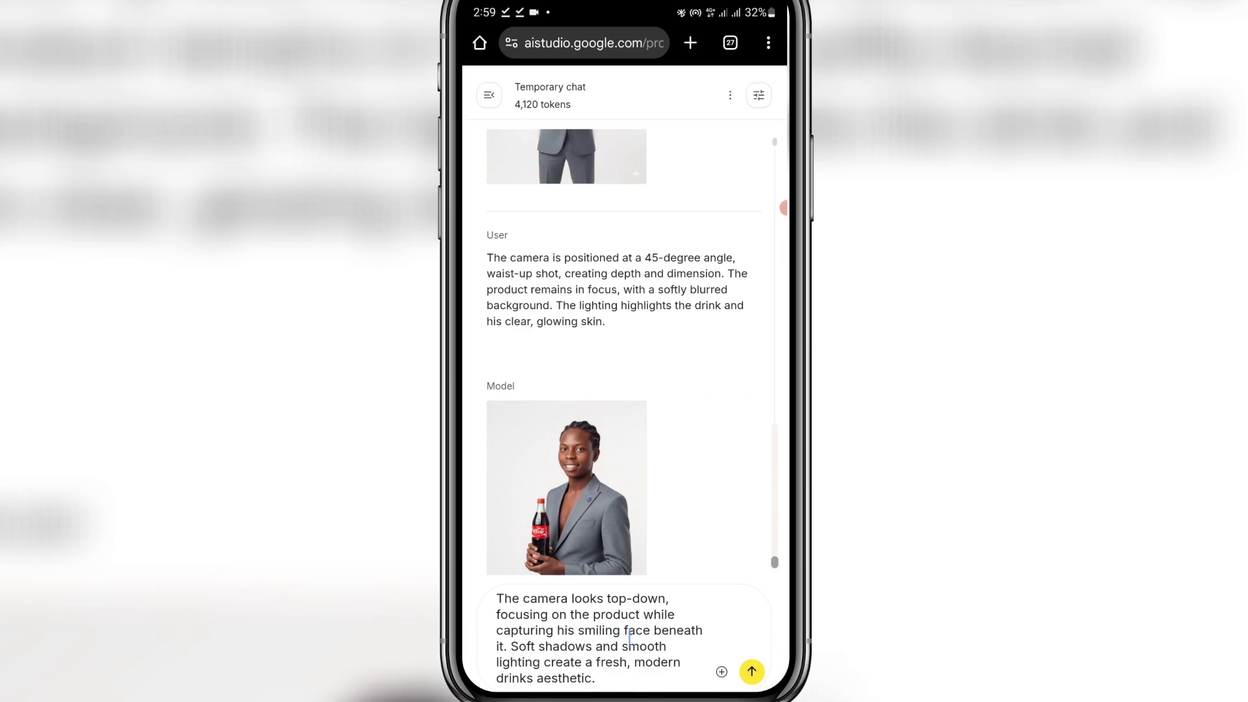
left_click(726, 665)
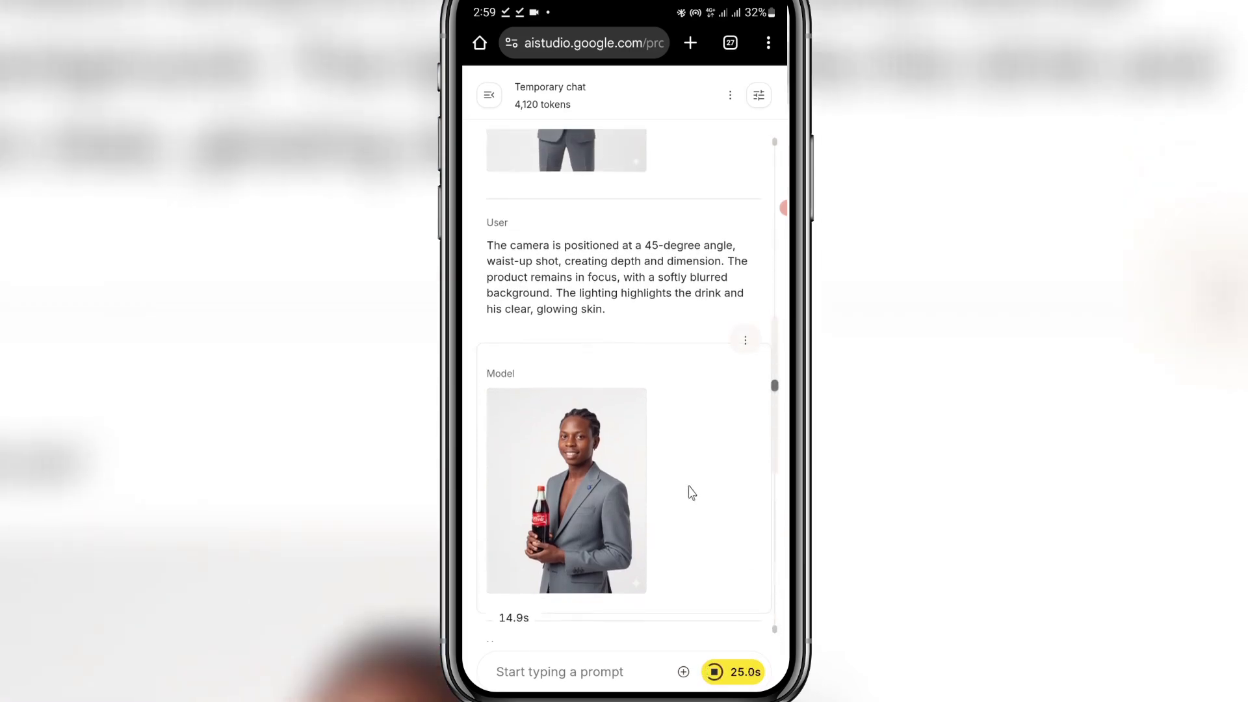
- Download the generated top-down bottle image and look back over the earlier generated images in the chat
scroll(696, 504, "down", 5)
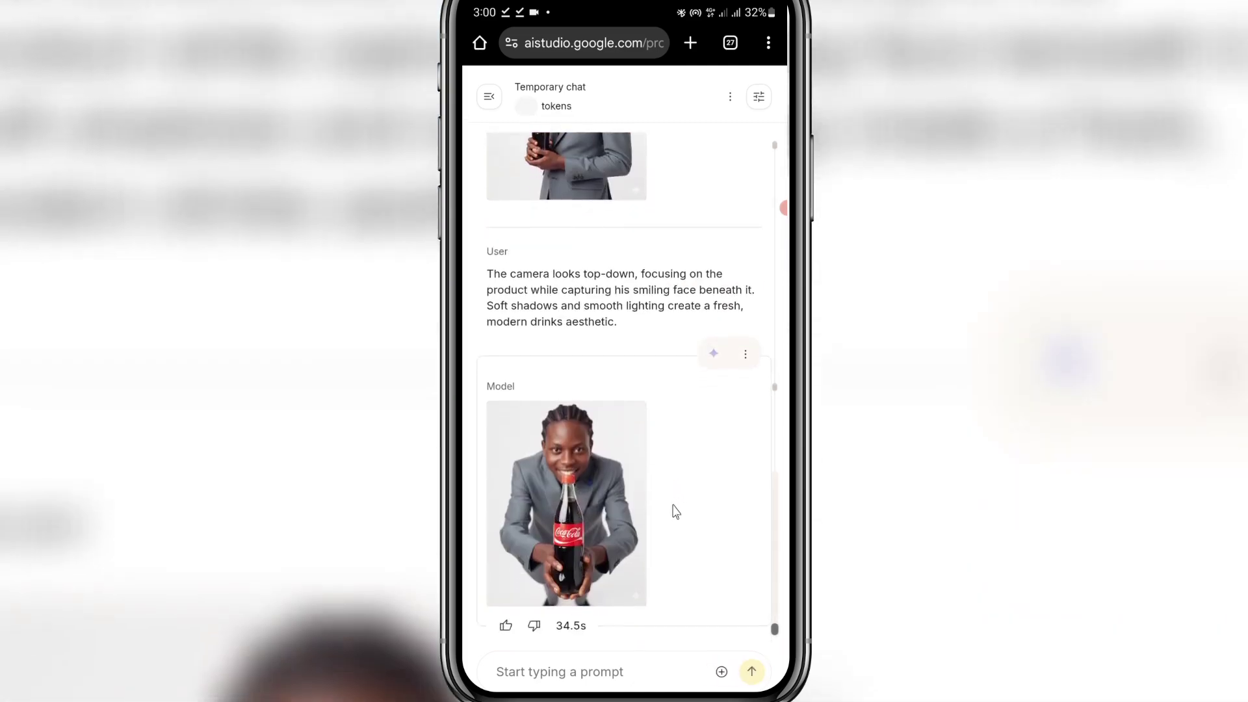
mouse_move(599, 587)
left_click(601, 590)
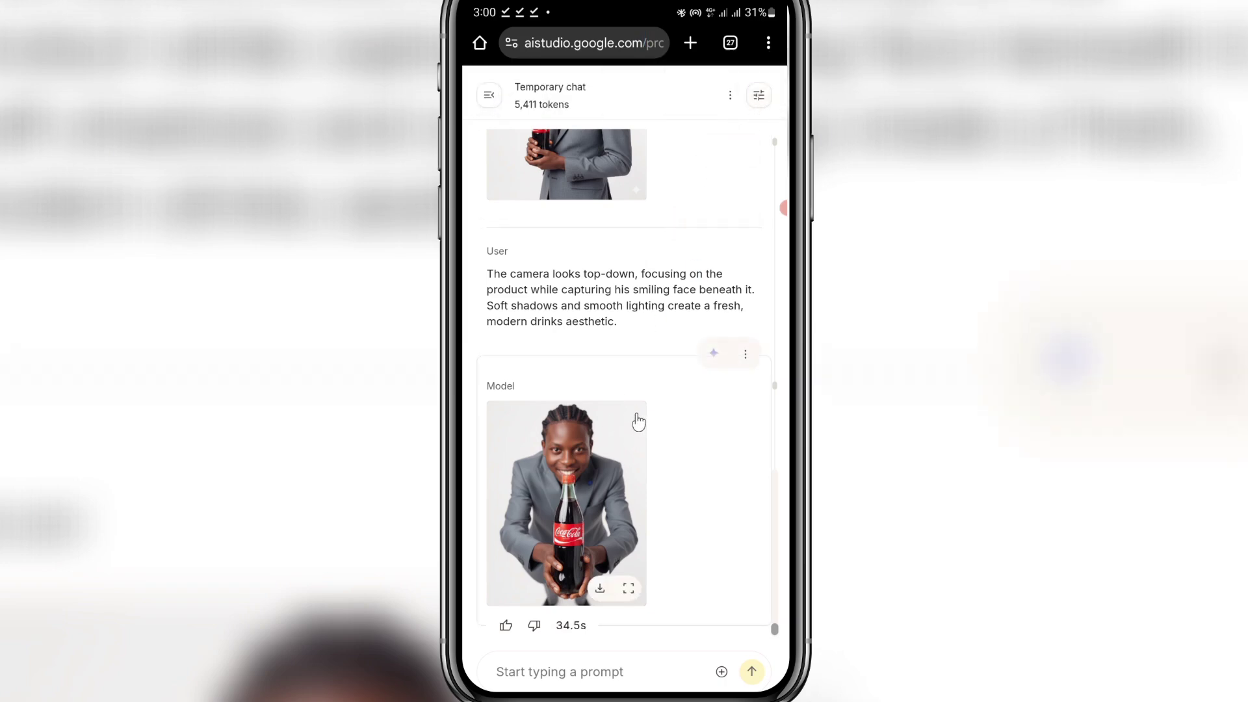
scroll(638, 422, "up", 10)
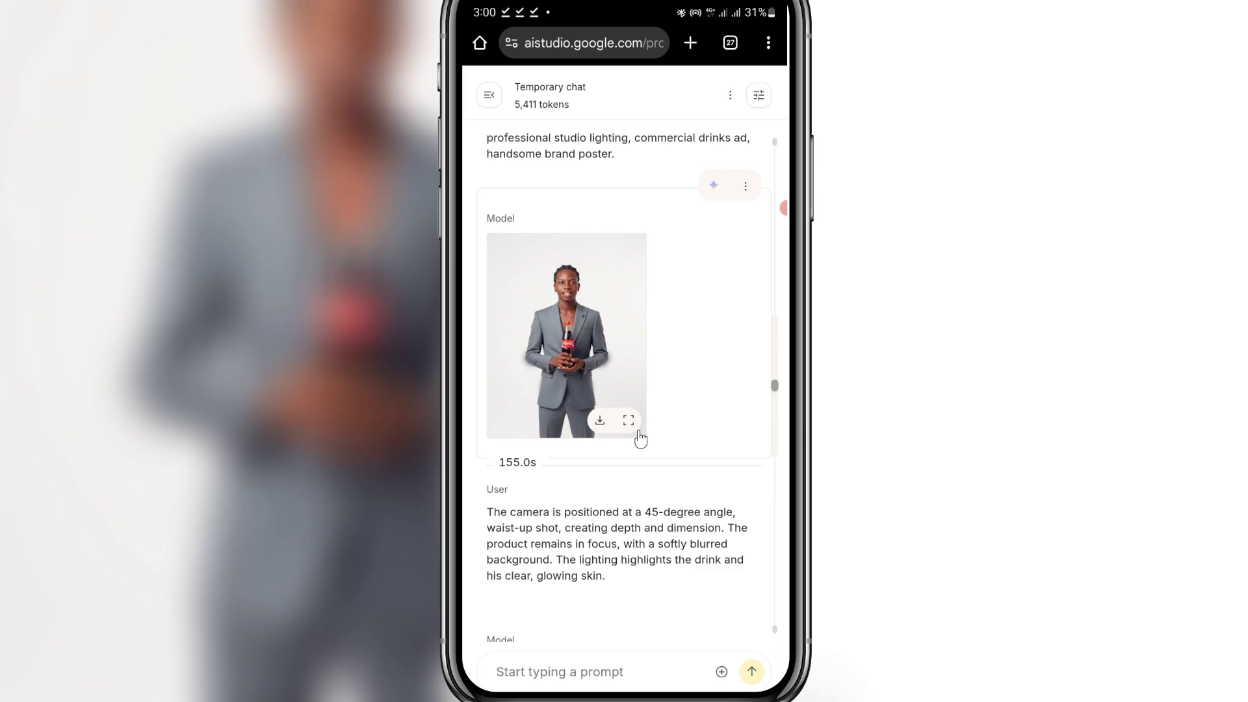
scroll(639, 449, "down", 5)
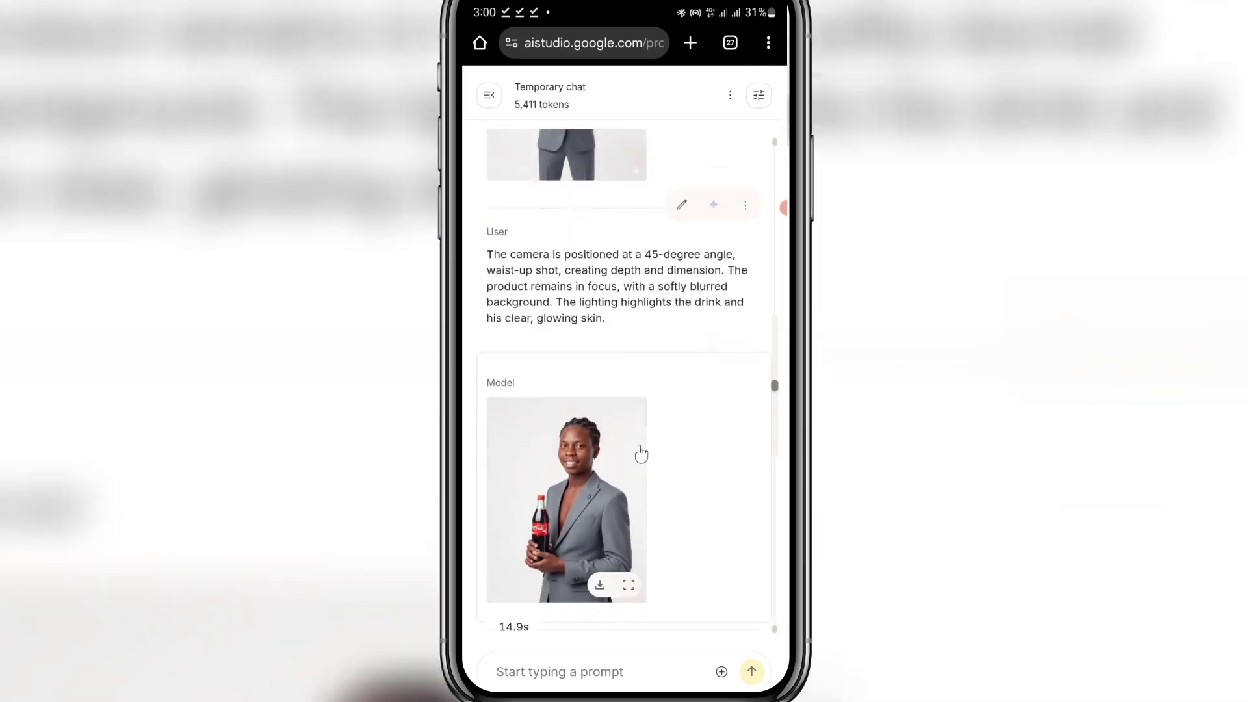
scroll(639, 453, "down", 5)
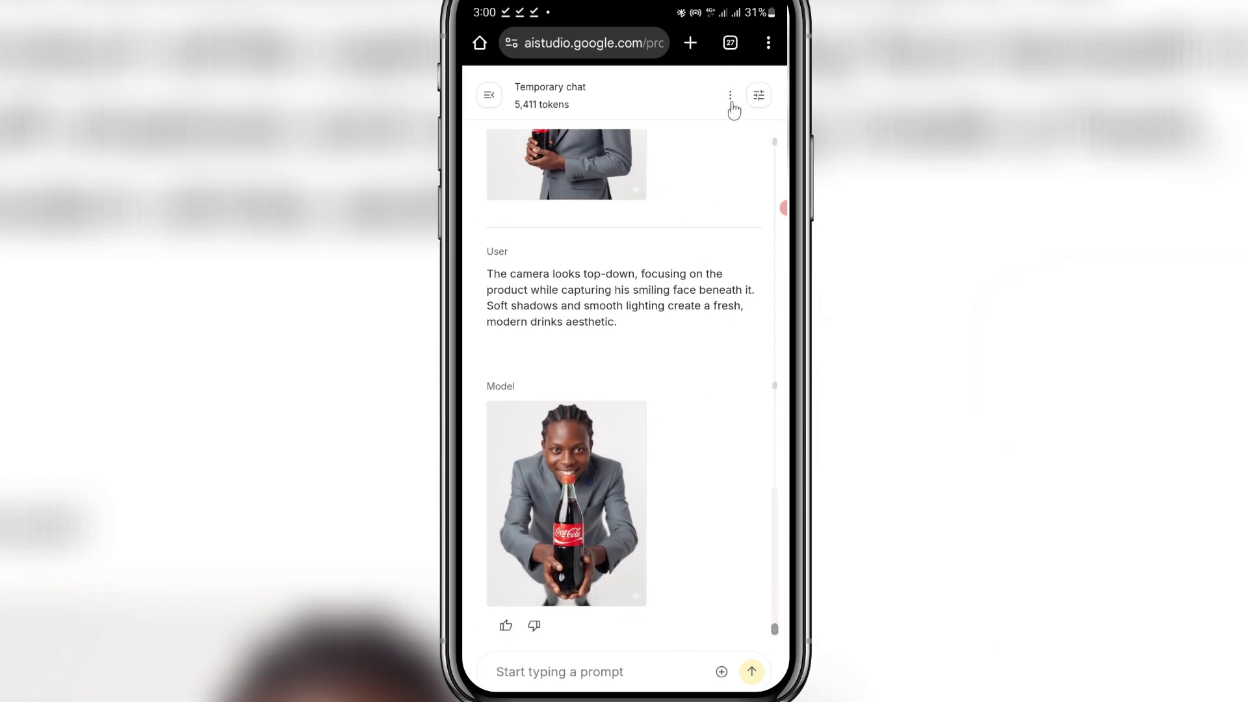
- Search for google gemini in a new browser tab and open the Google Gemini site from the results
left_click(691, 53)
left_click(629, 87)
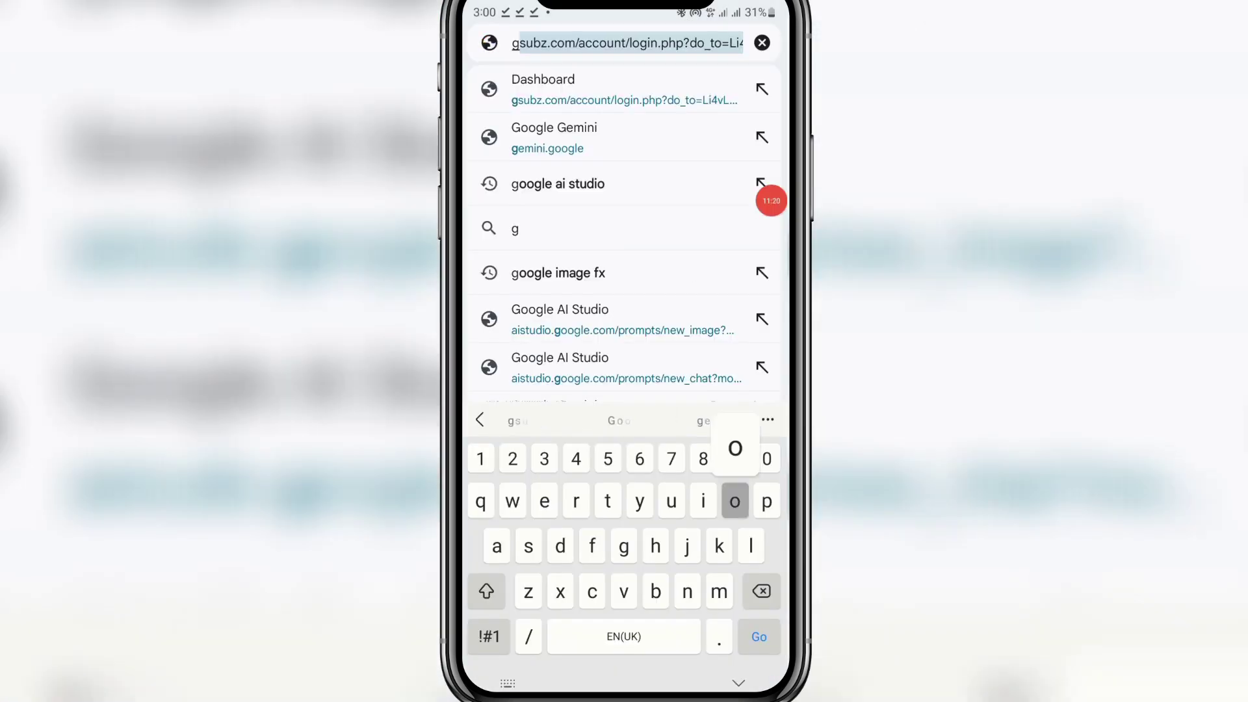
type("google gemi")
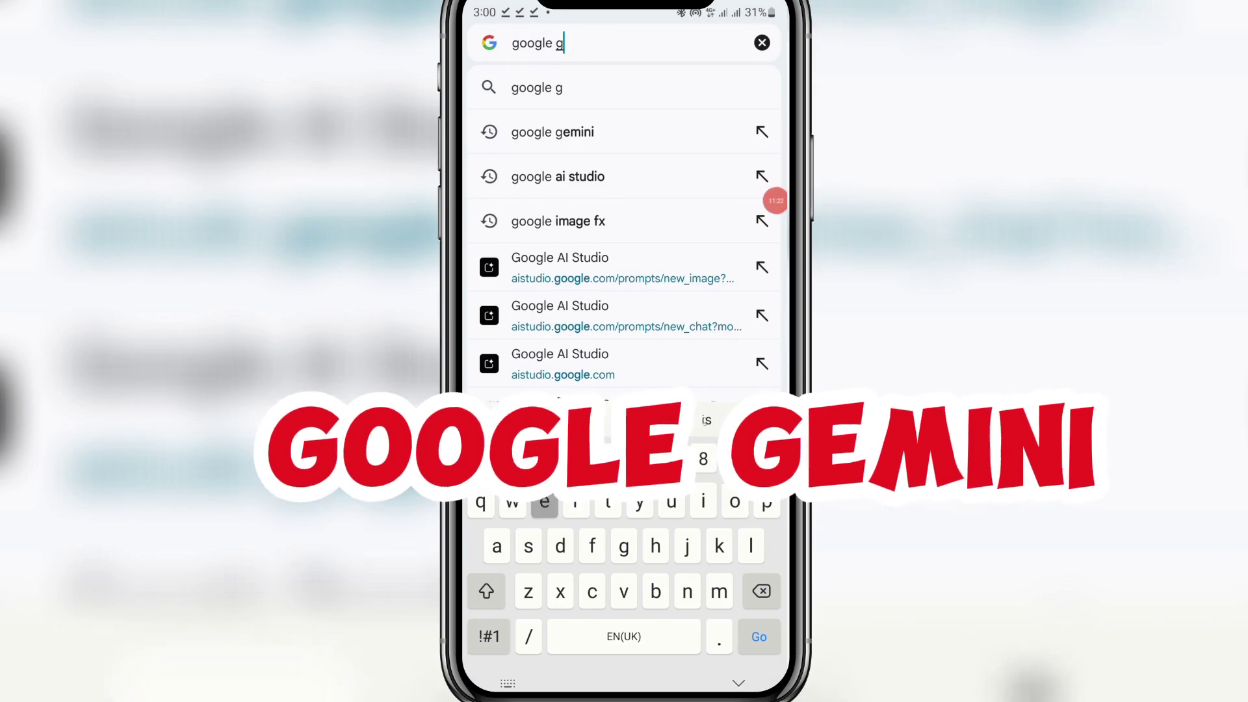
left_click(584, 43)
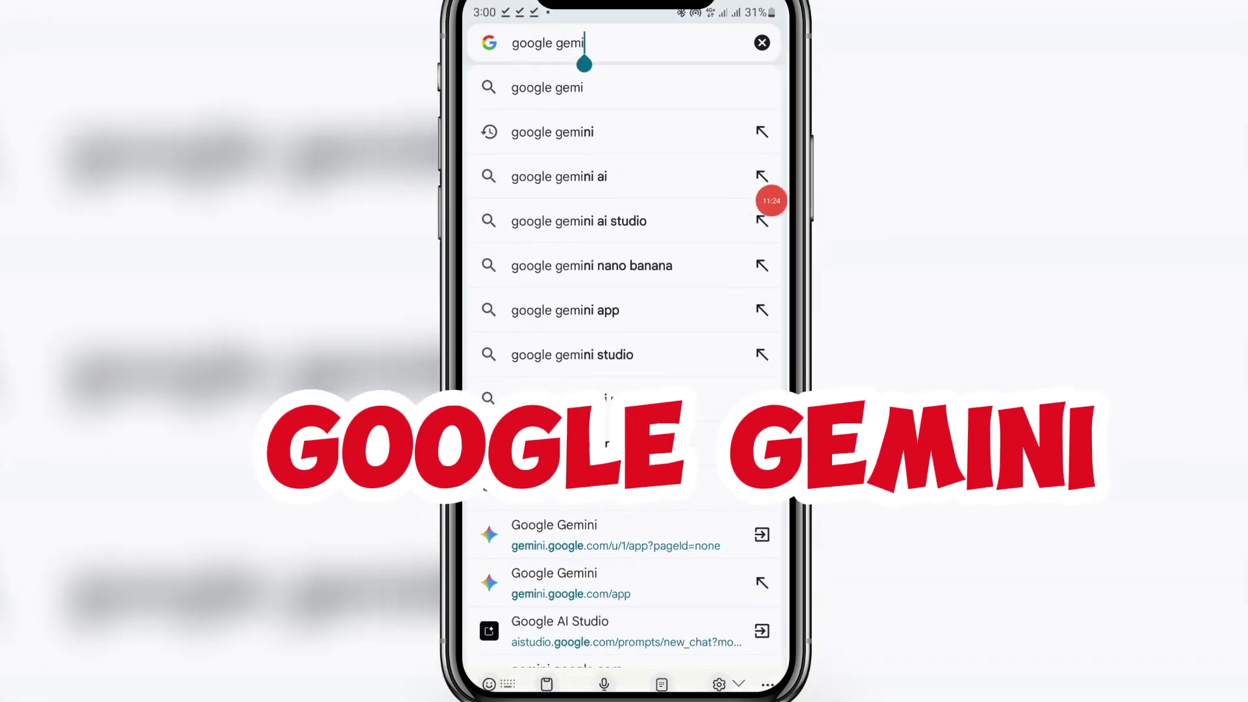
type("ni")
key("Return")
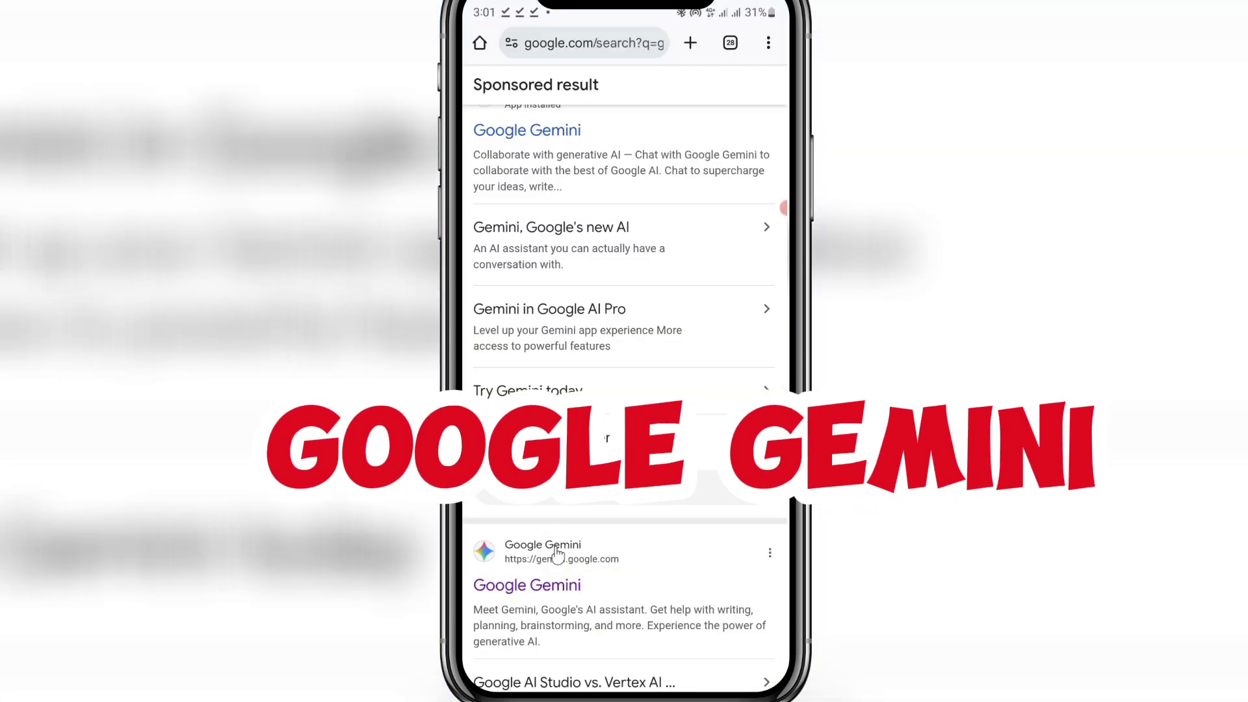
left_click(557, 541)
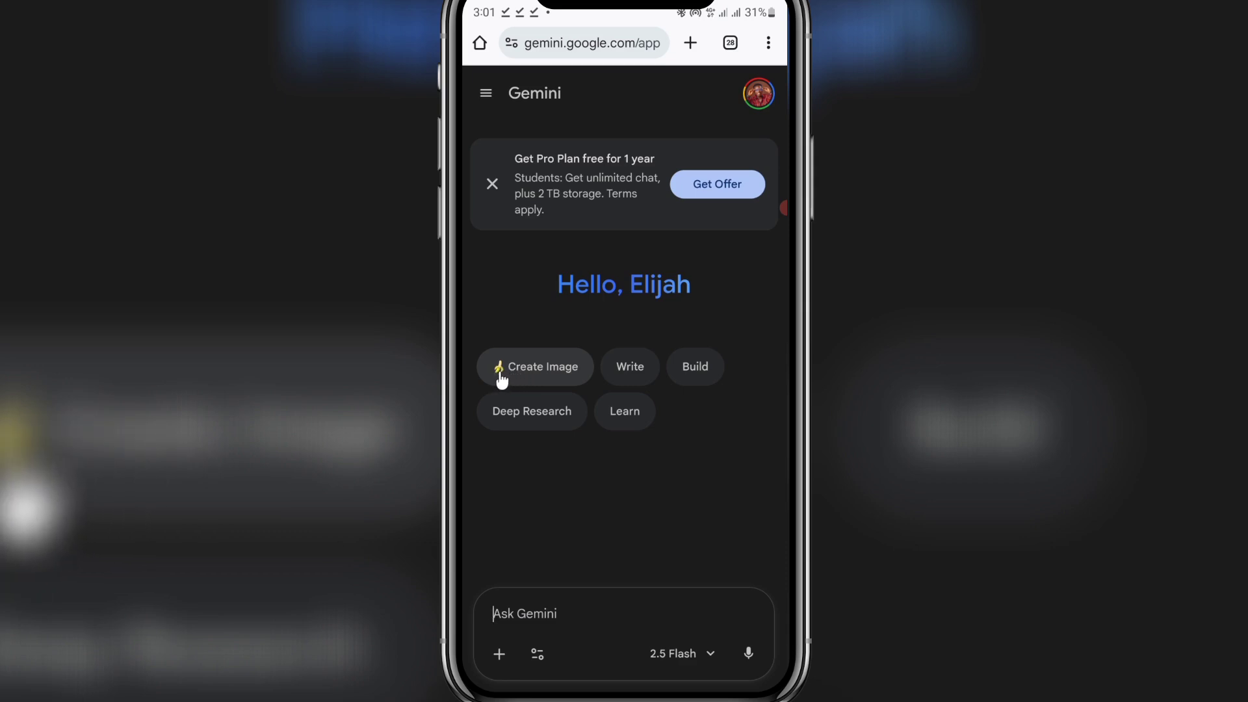
- Start image creation in Gemini and attach the portrait of the man in the red checked shirt from the phone's files
left_click(536, 378)
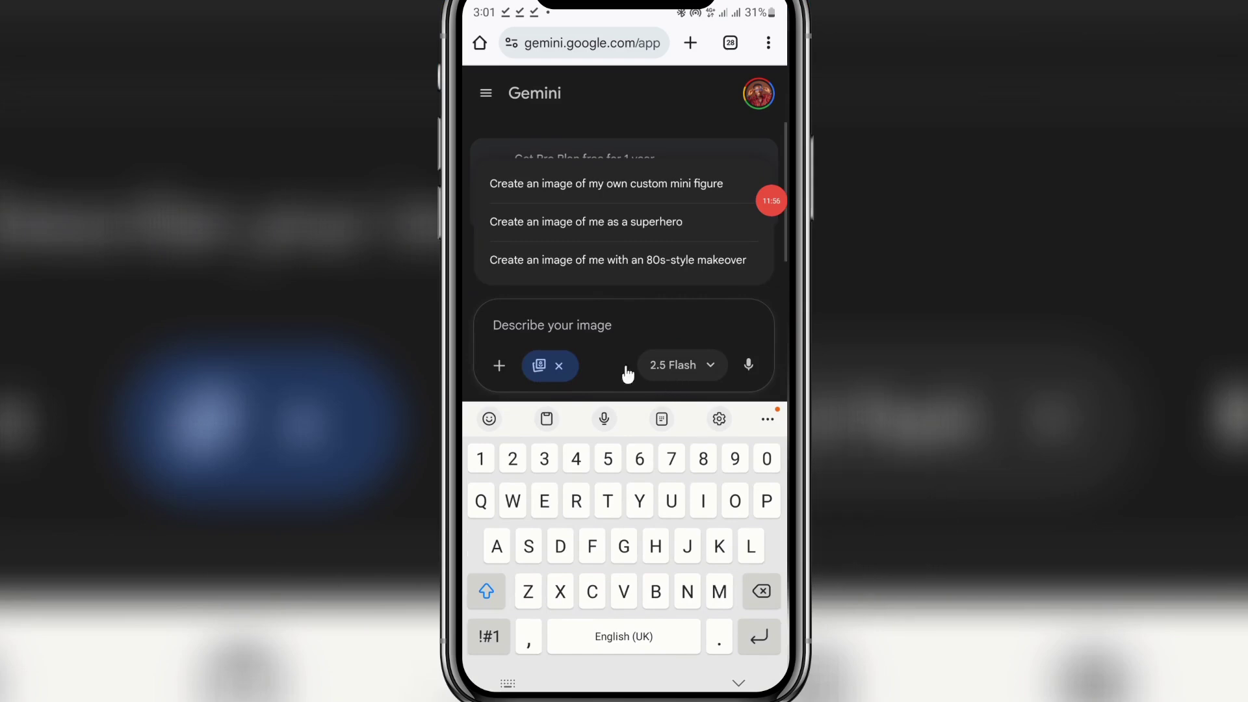
left_click(498, 366)
left_click(513, 615)
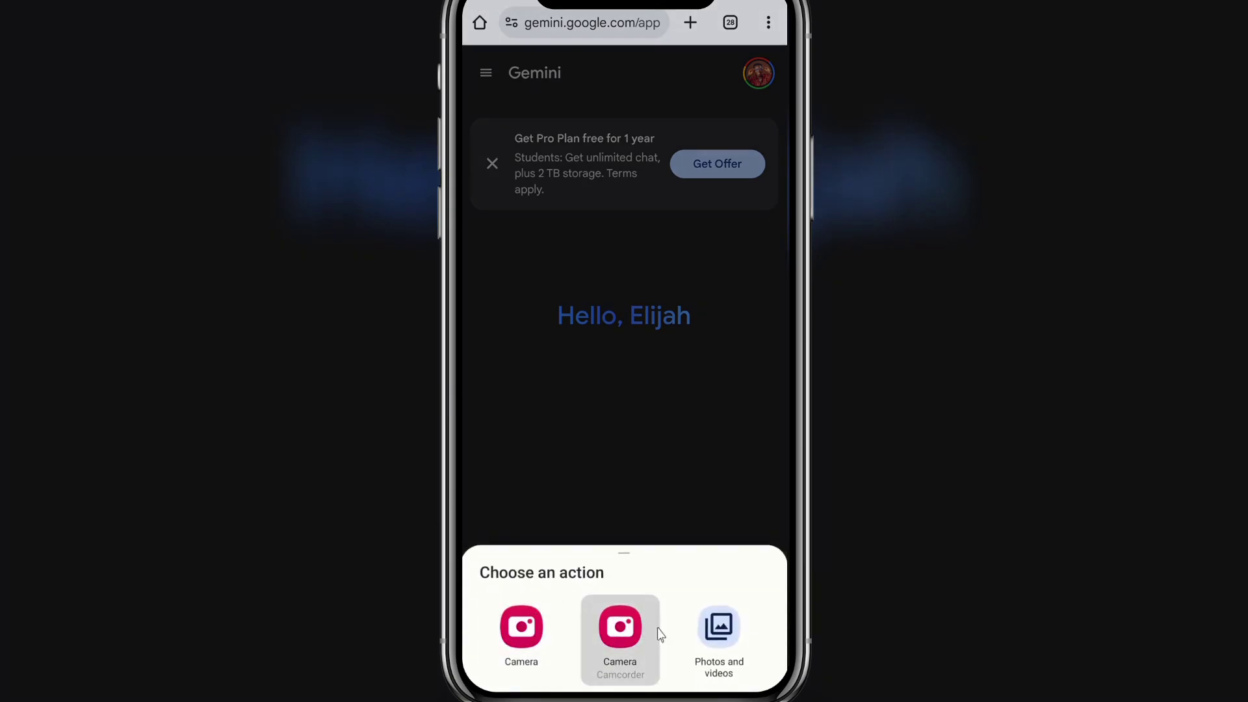
left_click(719, 634)
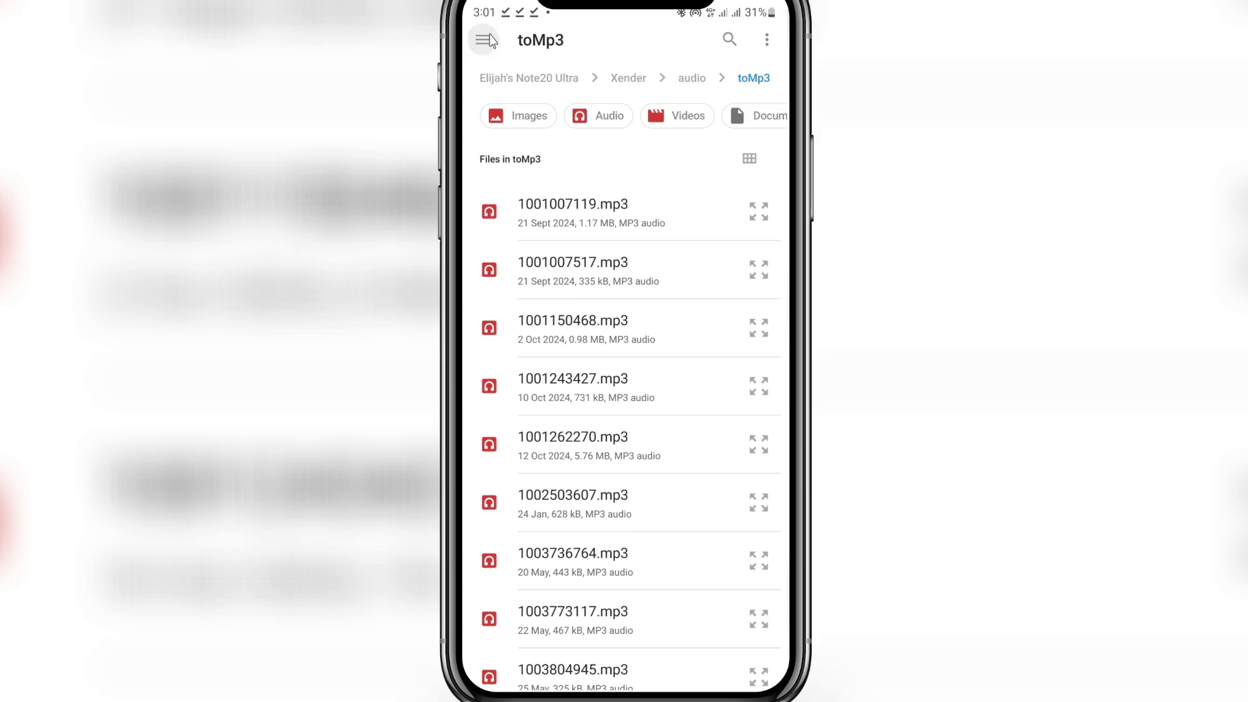
left_click(483, 40)
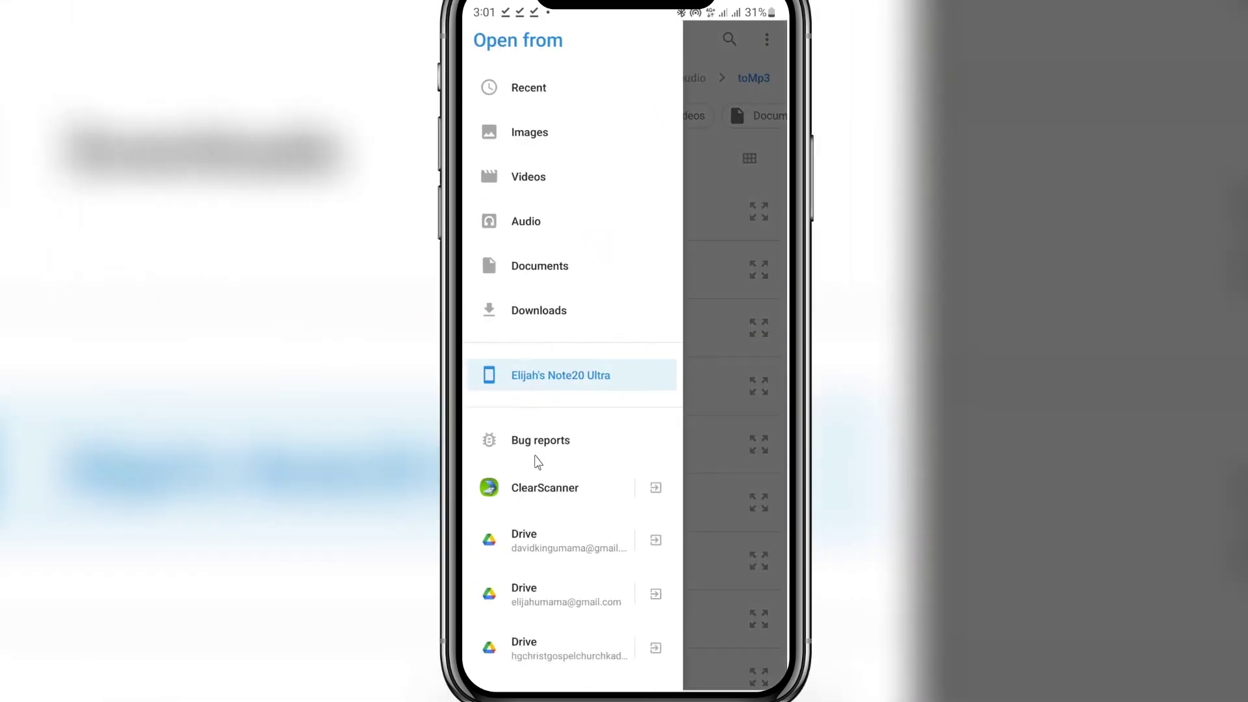
scroll(537, 462, "down", 5)
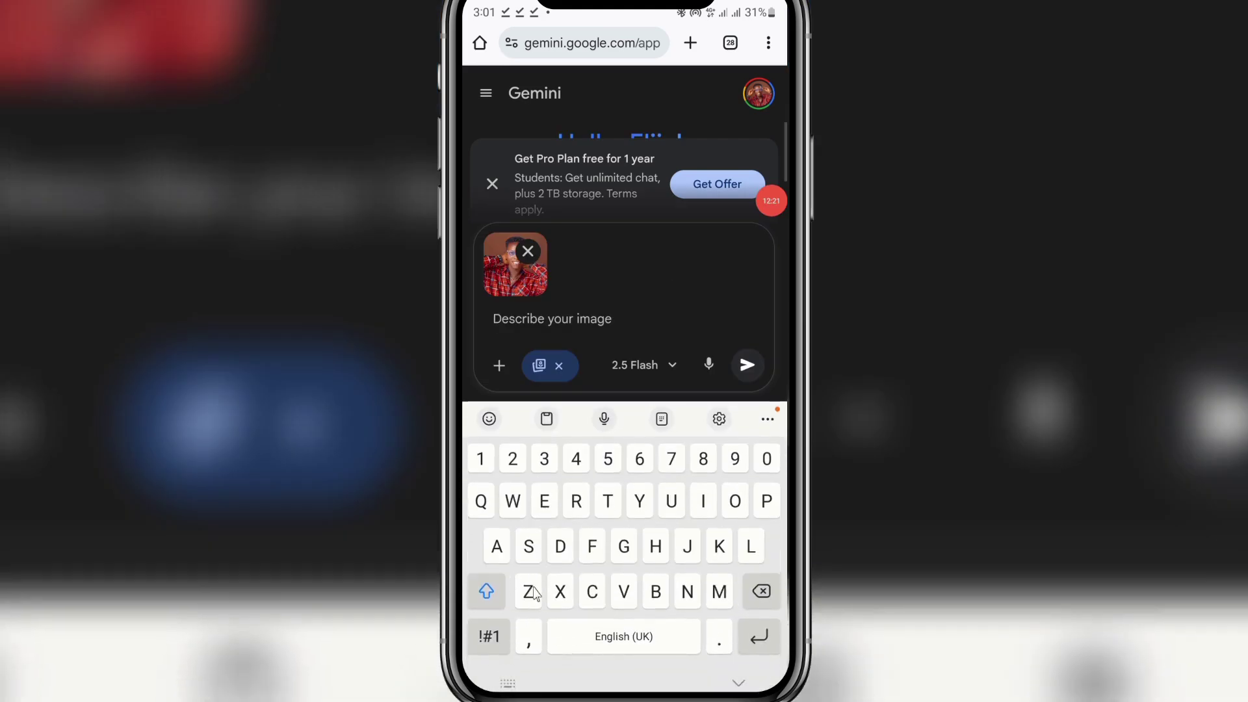
- Submit the saved prompt for a handsome young man in a fitted ash suit holding a large Coca-cola bottle, and download the generated image
left_click(547, 420)
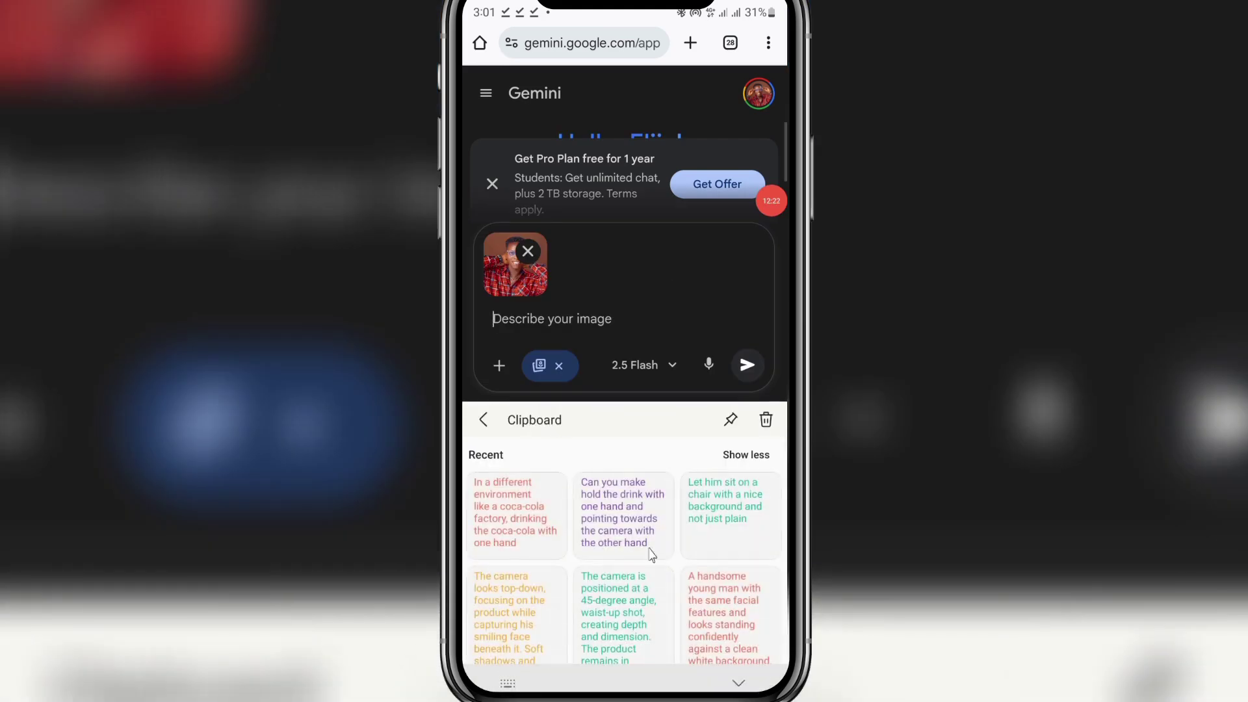
left_click(713, 610)
left_click(483, 420)
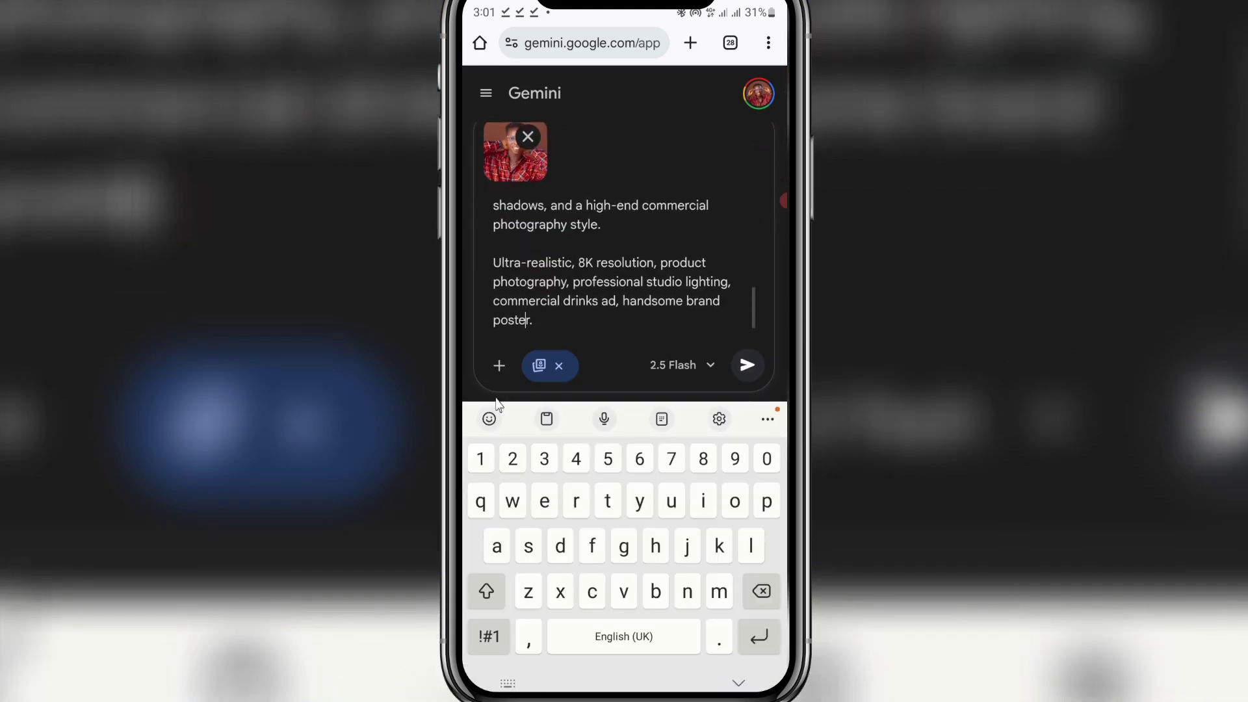
scroll(617, 273, "up", 10)
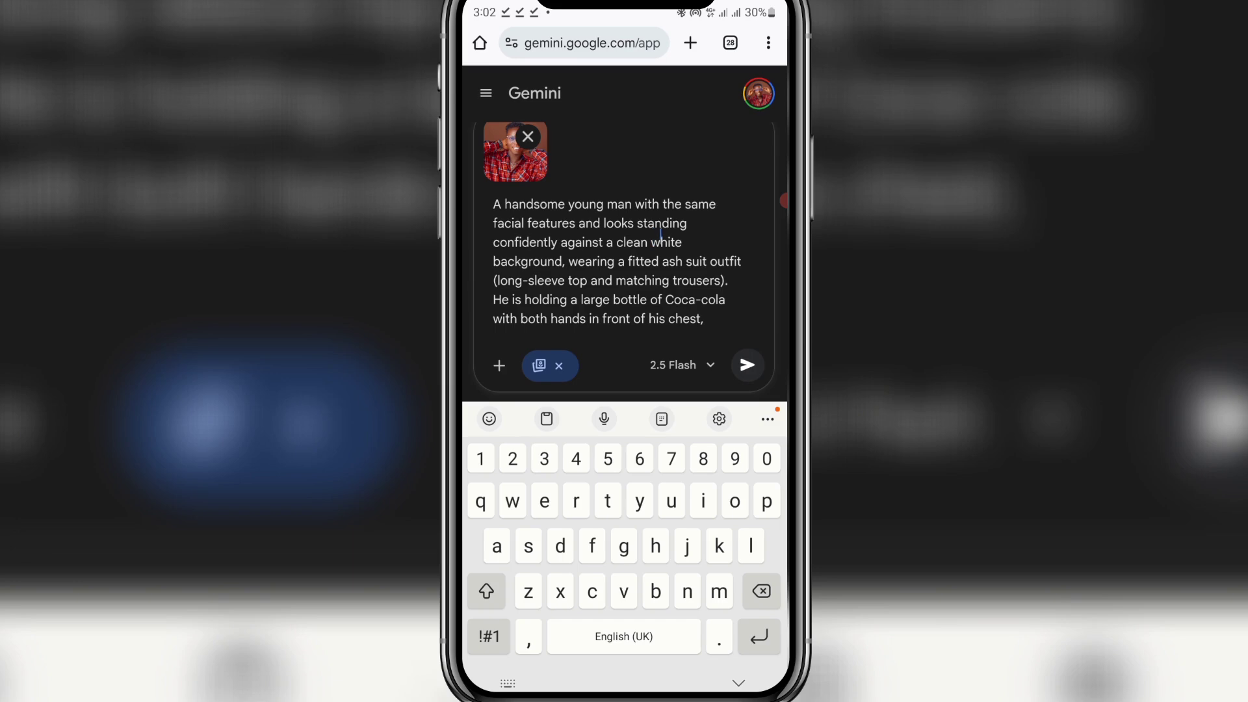
left_click(748, 365)
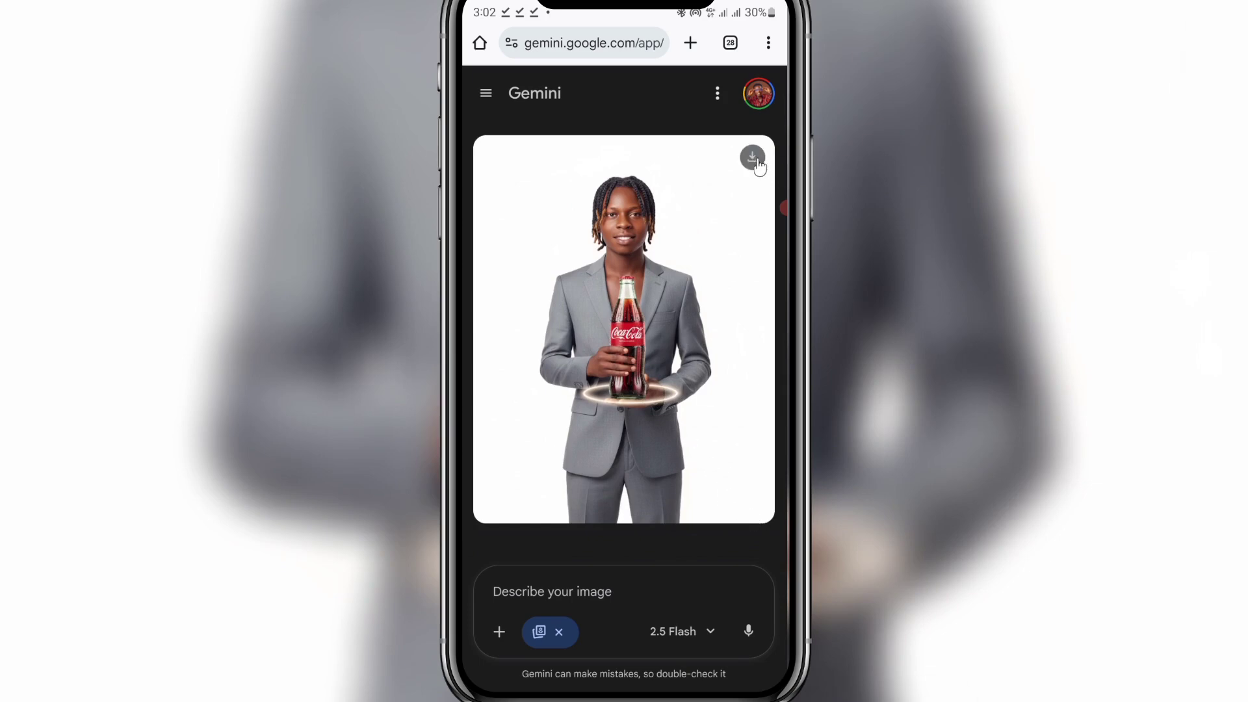
left_click(752, 158)
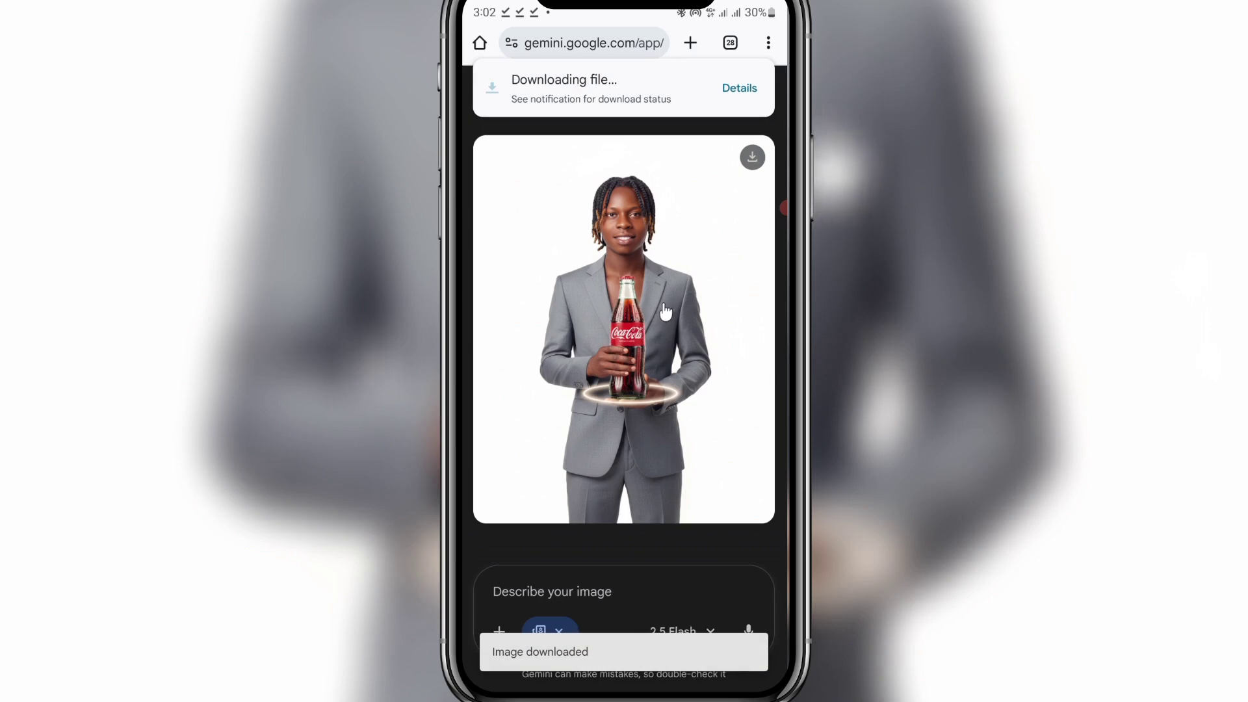
- Submit the saved prompt "Let him sit on a chair with a nice background and not just plain"
left_click(591, 591)
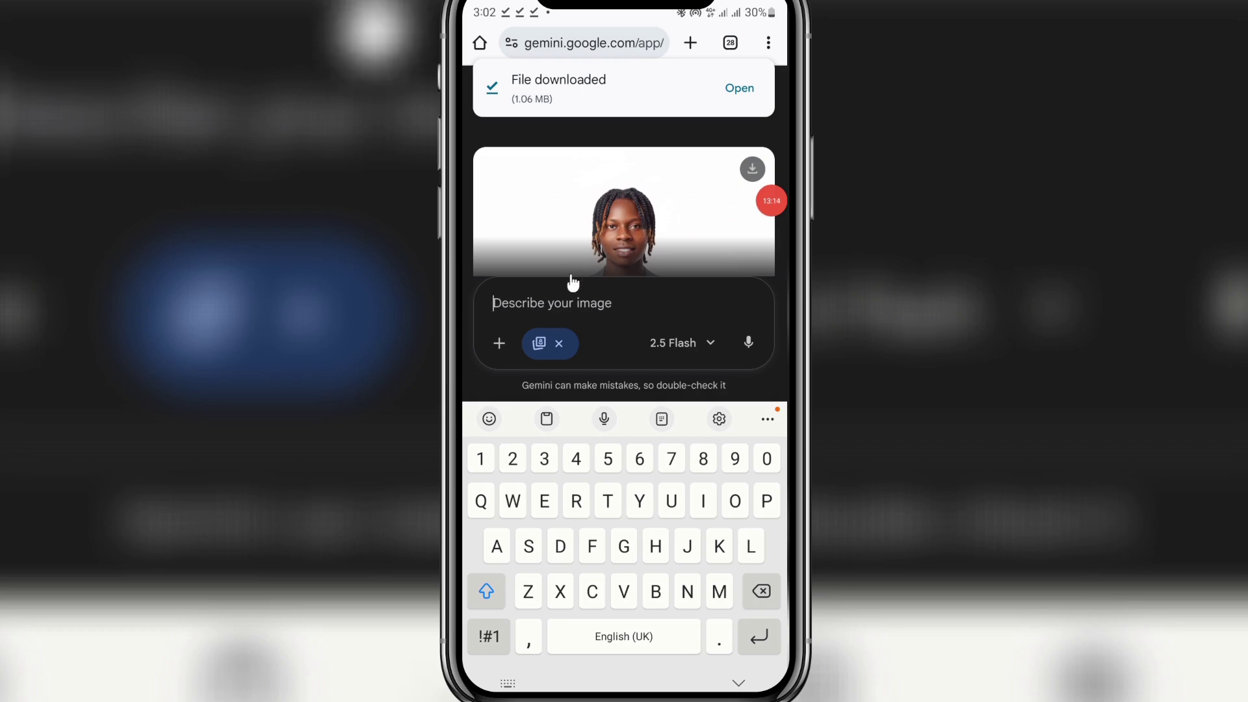
left_click(547, 418)
left_click(725, 504)
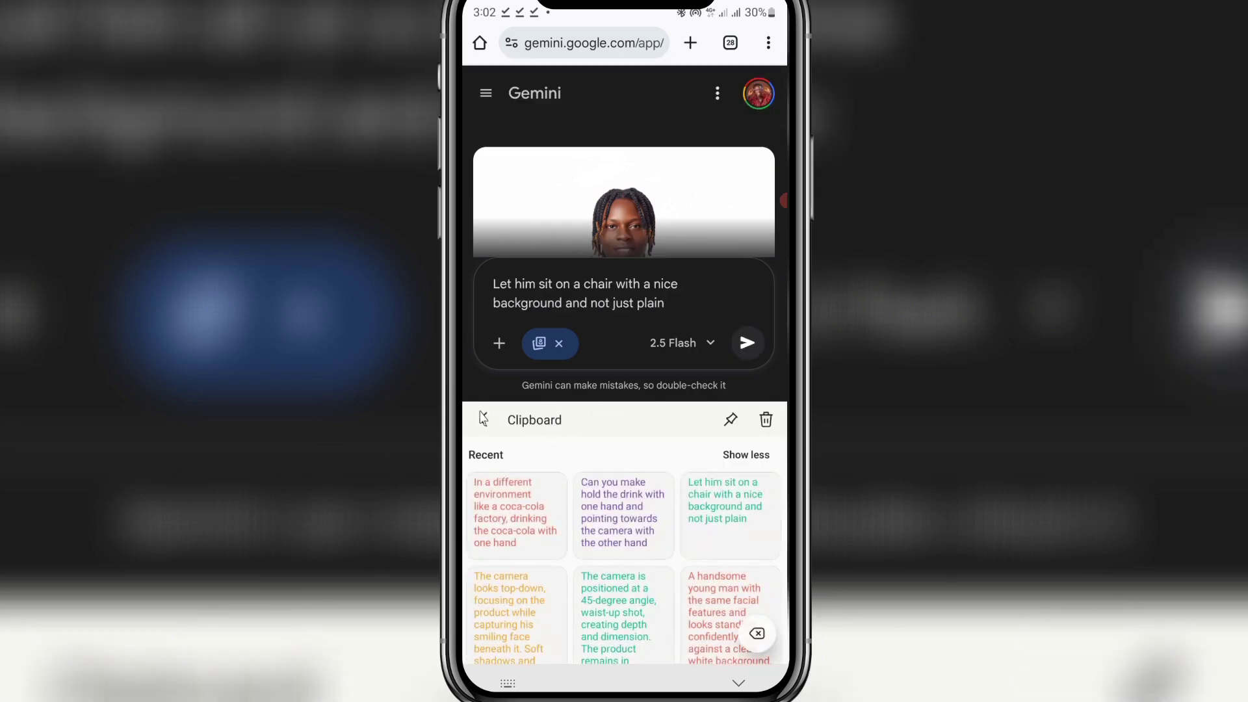
left_click(483, 420)
scroll(614, 221, "up", 2)
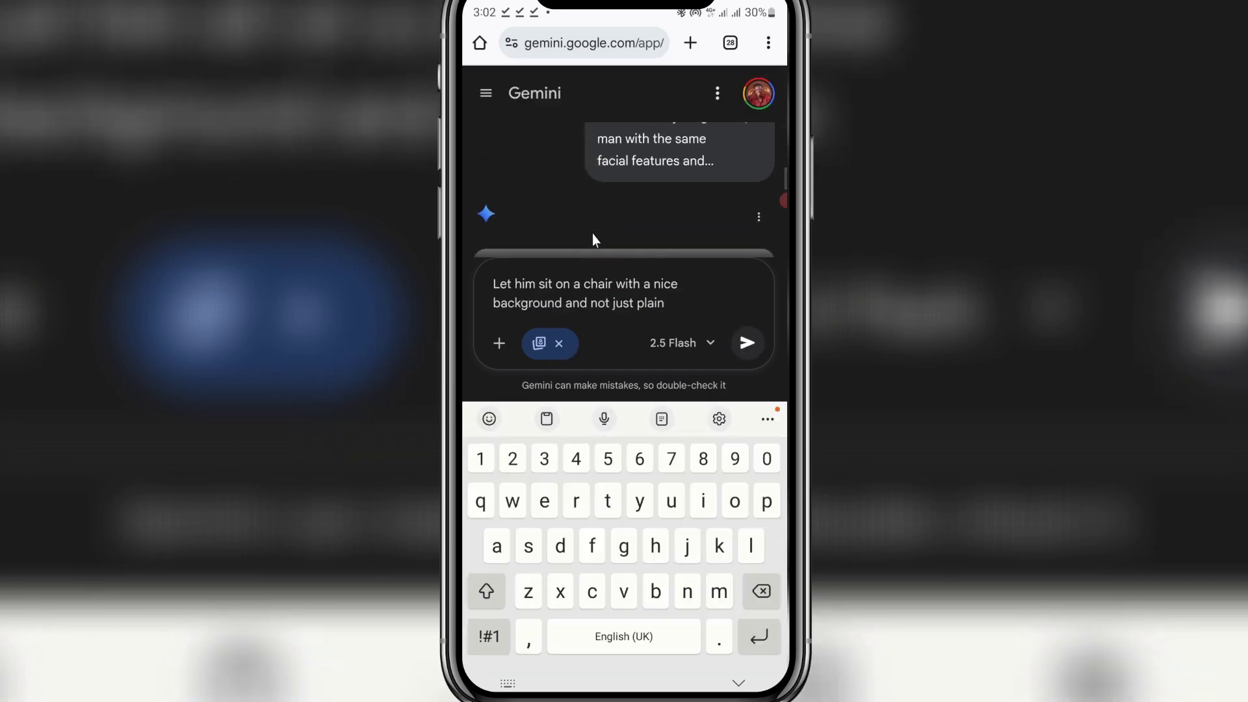
left_click(628, 303)
left_click(604, 303)
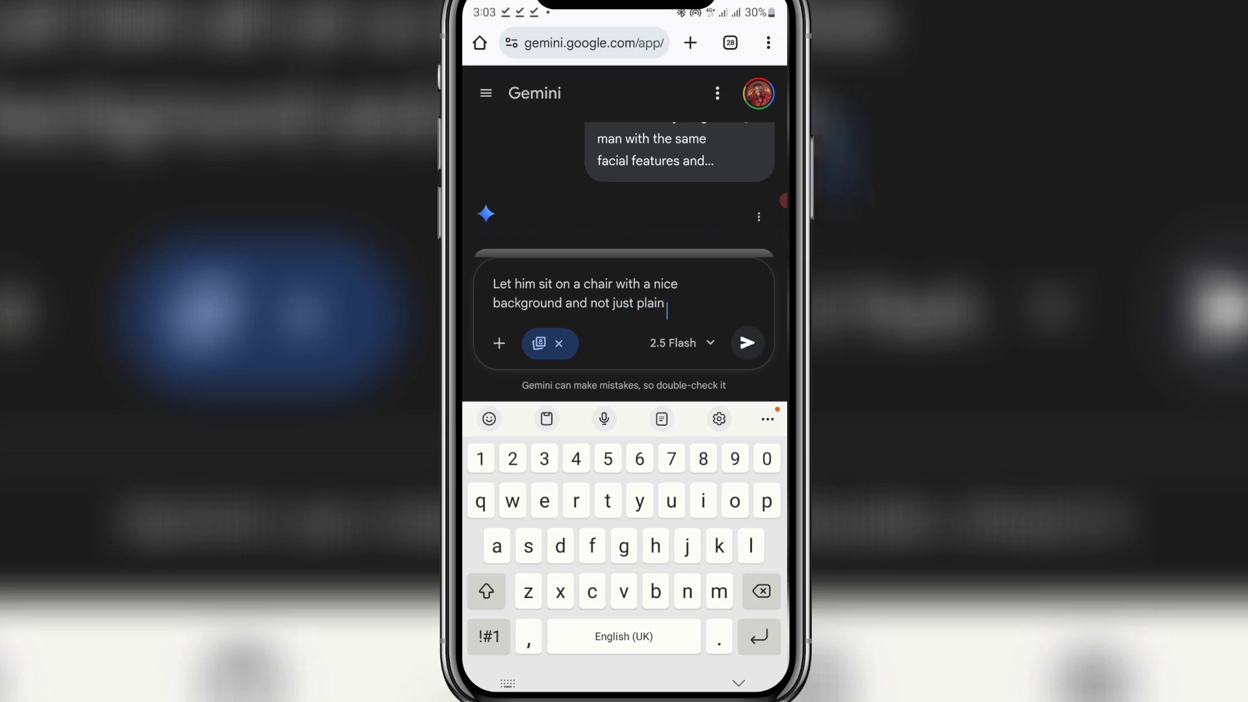
scroll(603, 190, "down", 3)
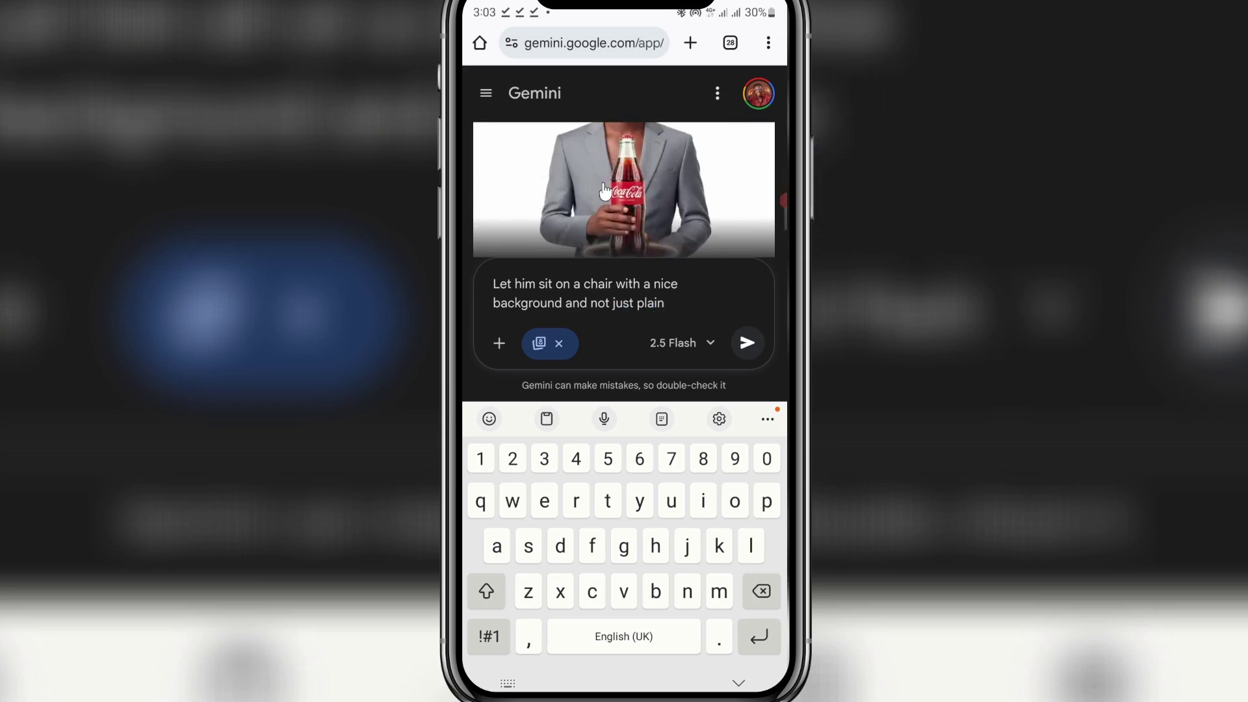
scroll(604, 190, "up", 2)
scroll(607, 195, "down", 2)
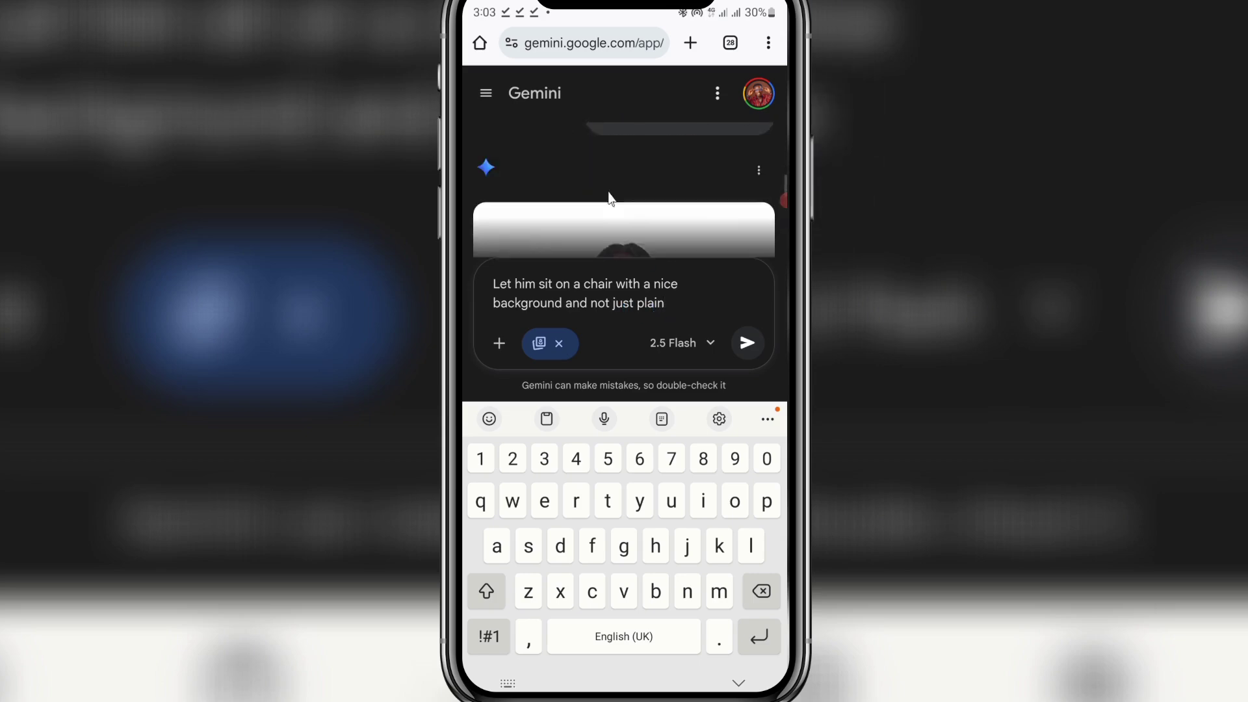
left_click(730, 337)
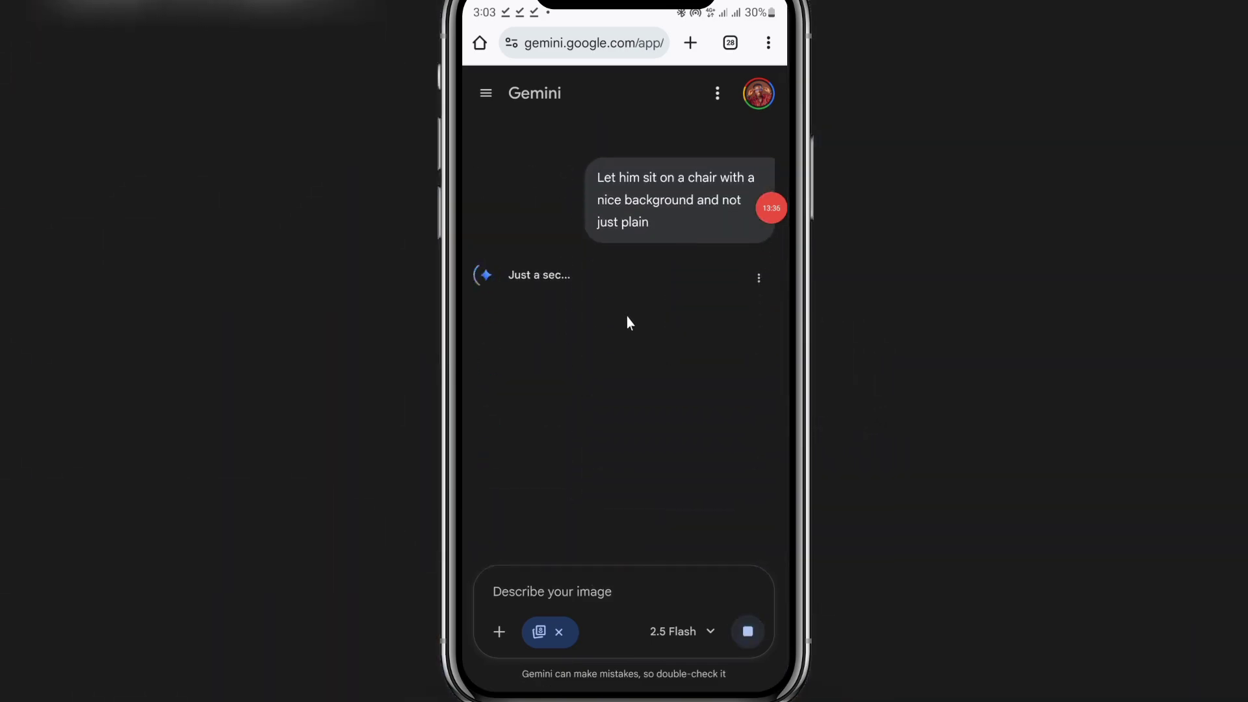
- Compare the generated white-background standing image with the new image of him seated in a chair
scroll(631, 321, "up", 5)
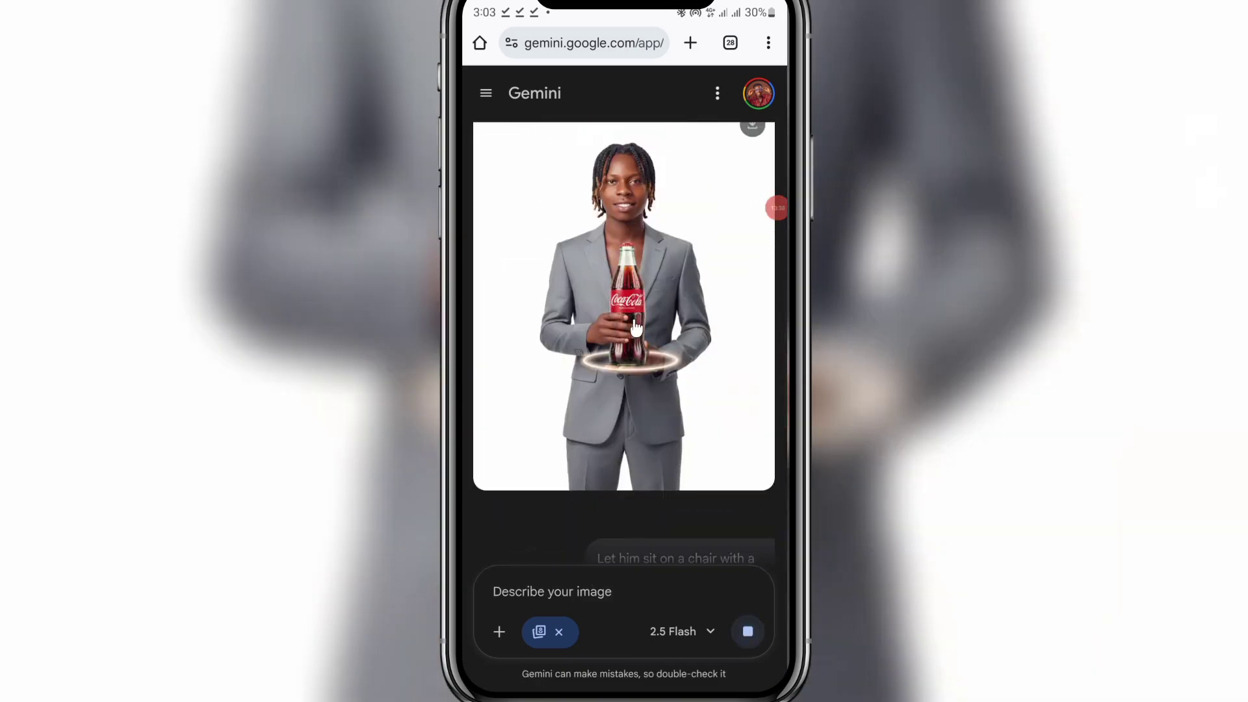
scroll(636, 327, "down", 3)
scroll(644, 328, "up", 10)
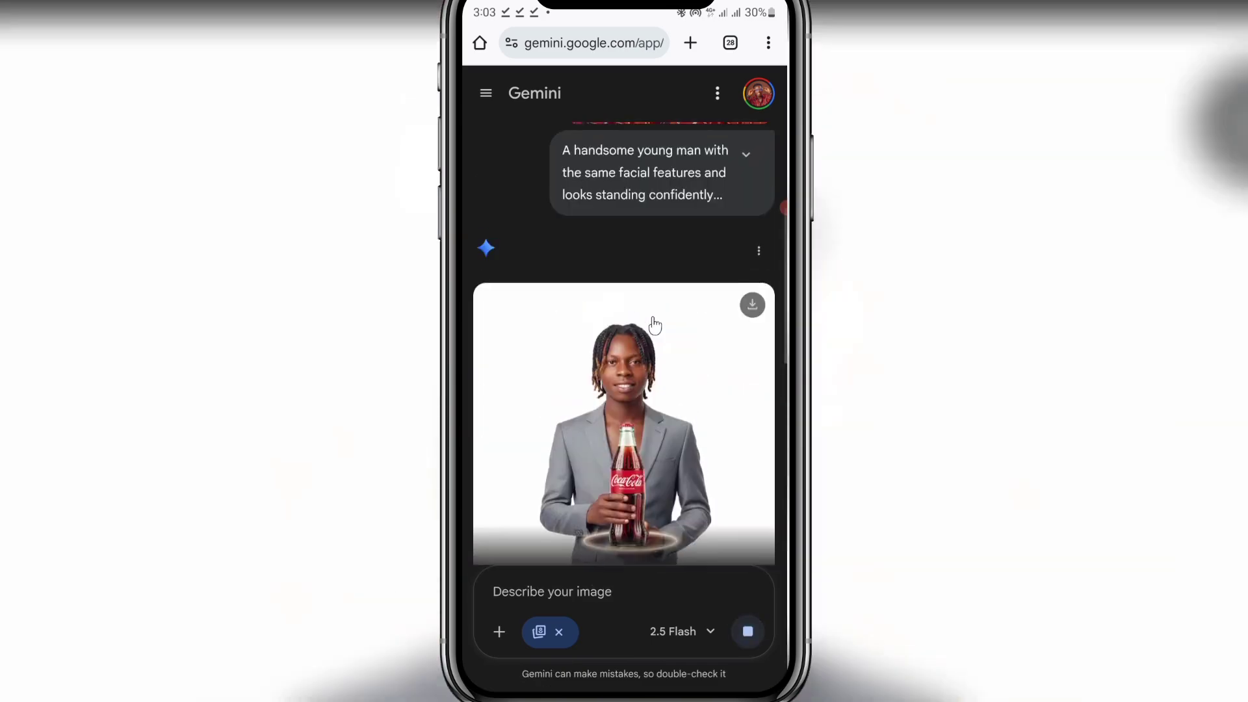
scroll(745, 330, "down", 15)
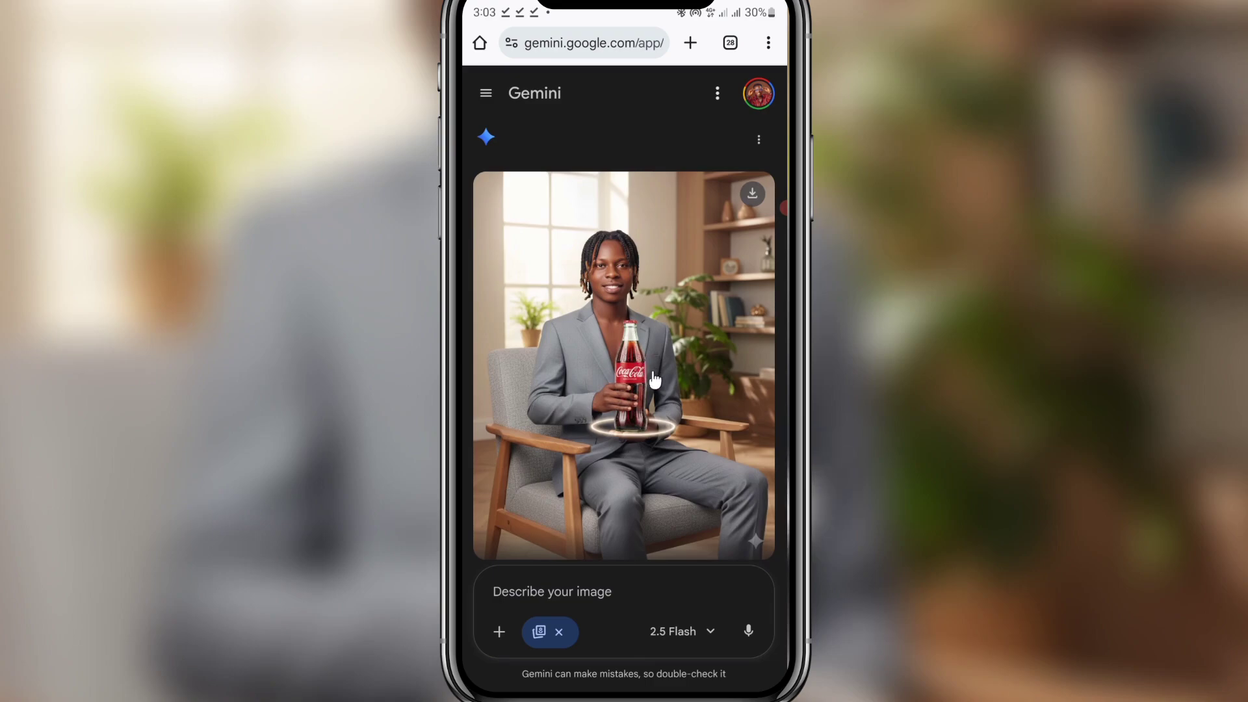
scroll(657, 380, "up", 6)
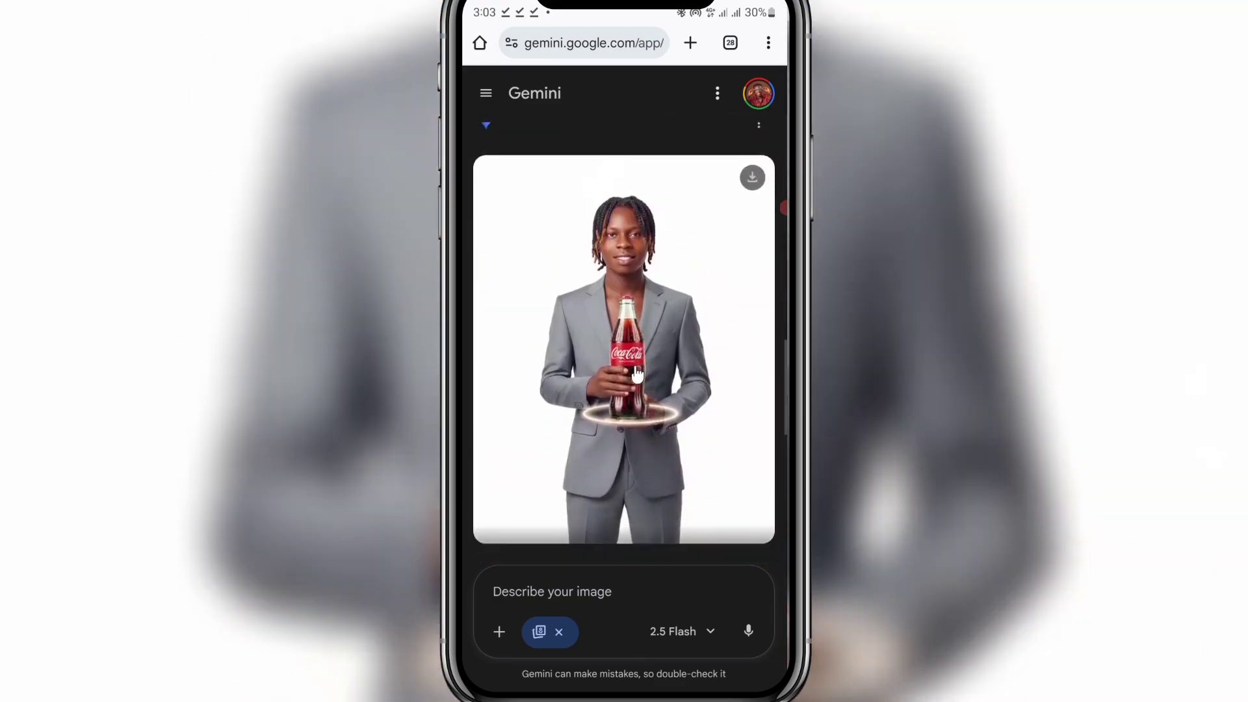
scroll(652, 374, "down", 7)
scroll(652, 374, "down", 10)
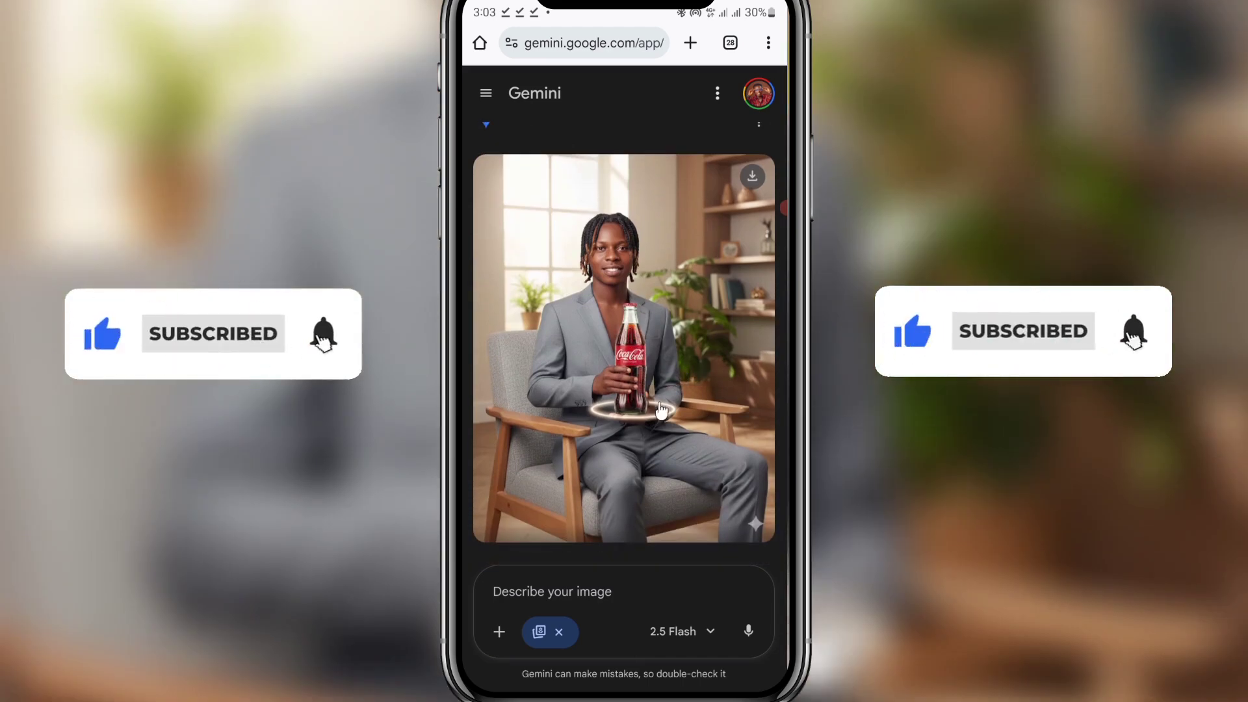
scroll(758, 515, "down", 1)
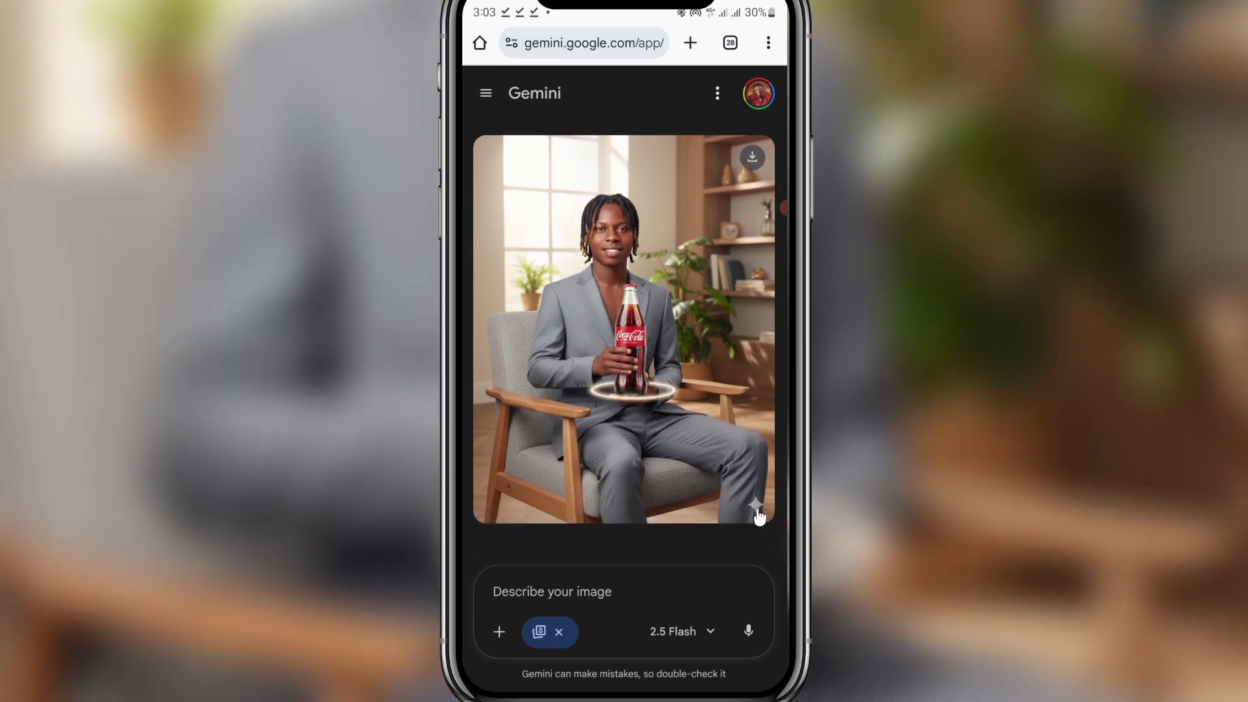
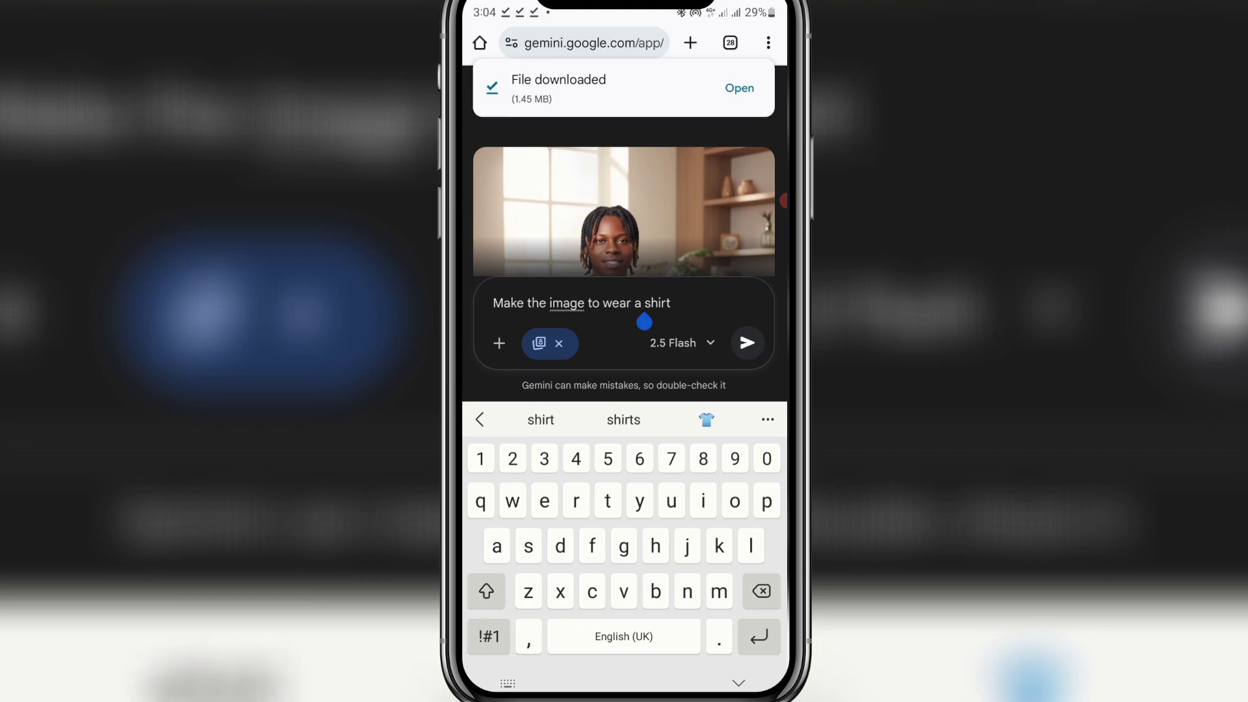
- Add "matching inner" before "shirt" in the prompt and submit "Make the image to wear a matching inner shirt"
type("In")
key("BackSpace")
key("BackSpace")
key("BackSpace")
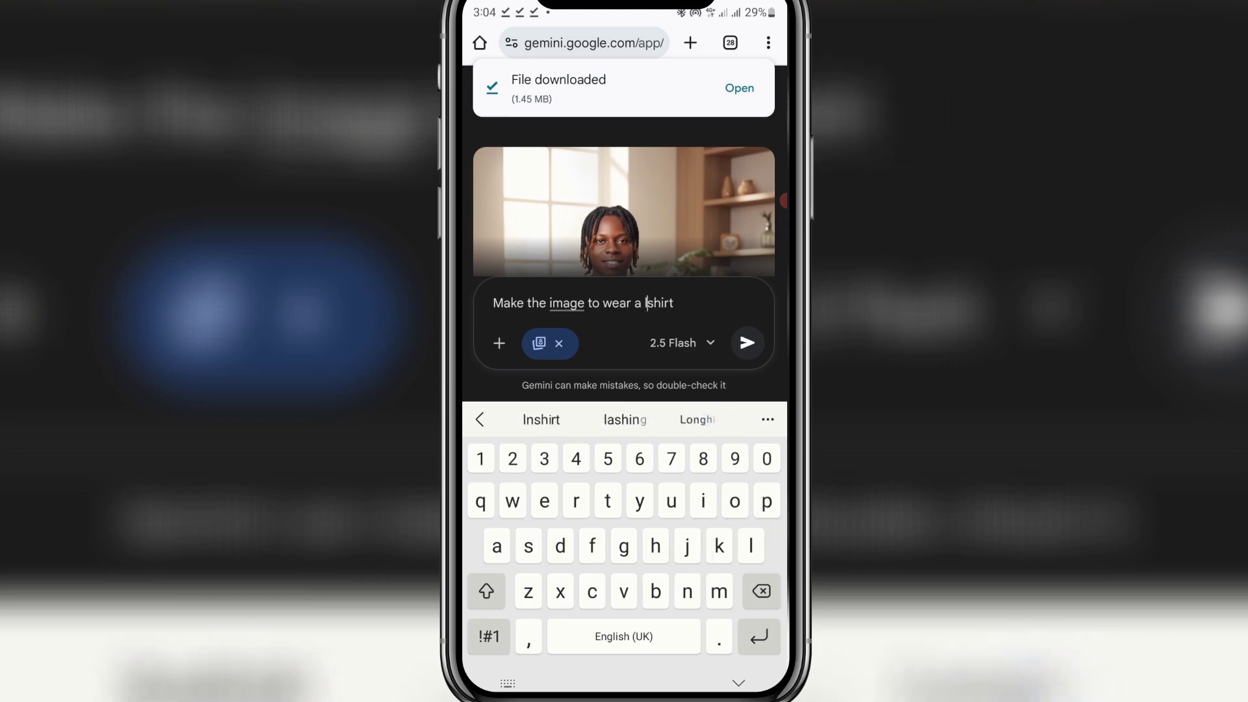
type("inner")
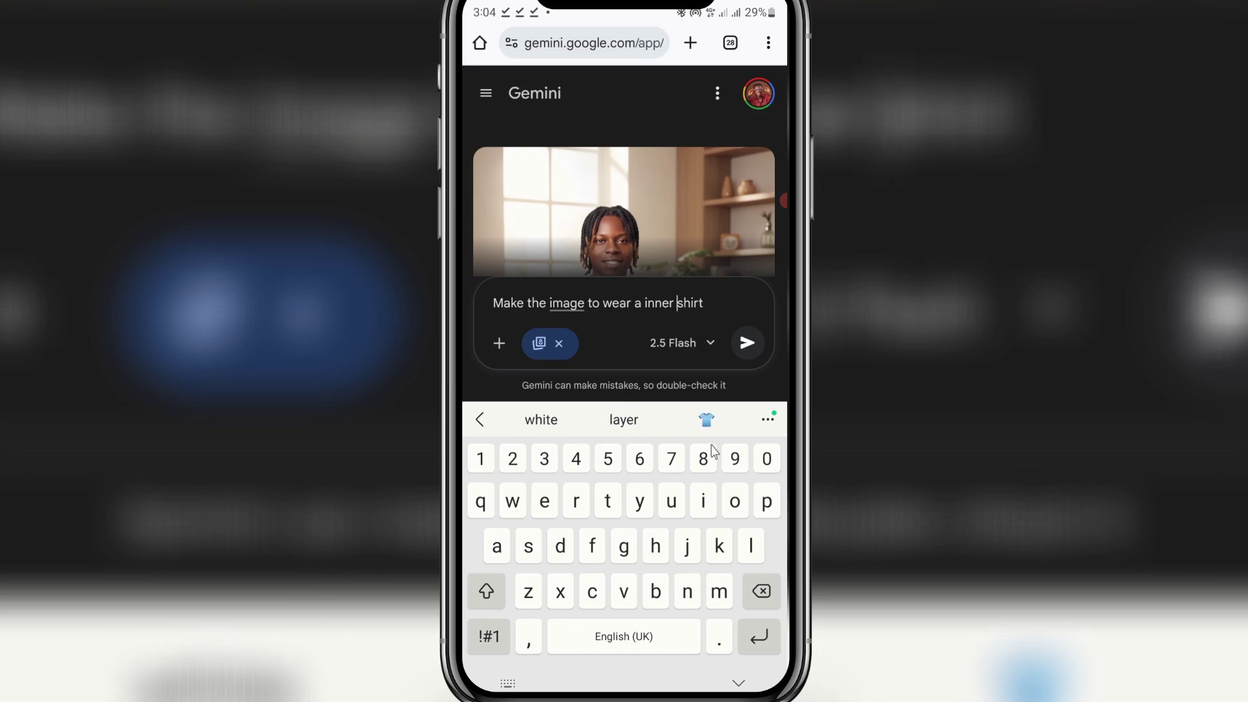
left_click(644, 303)
type("g")
key("BackSpace")
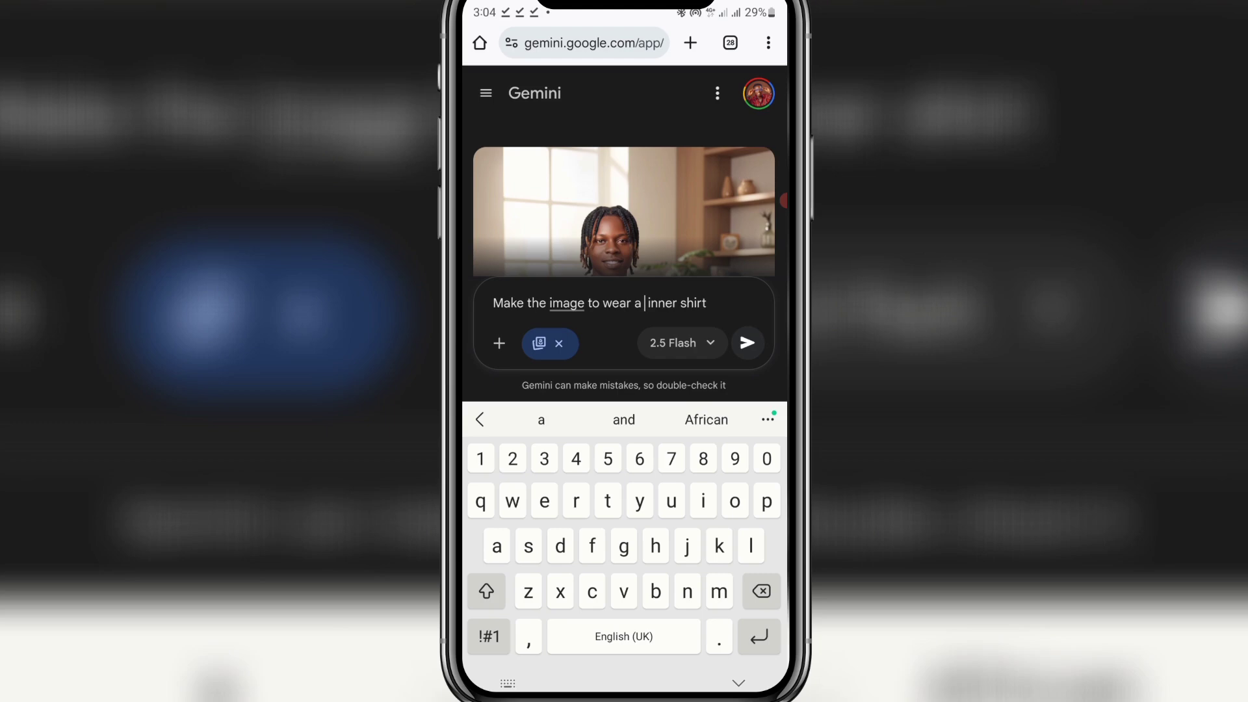
type("matching")
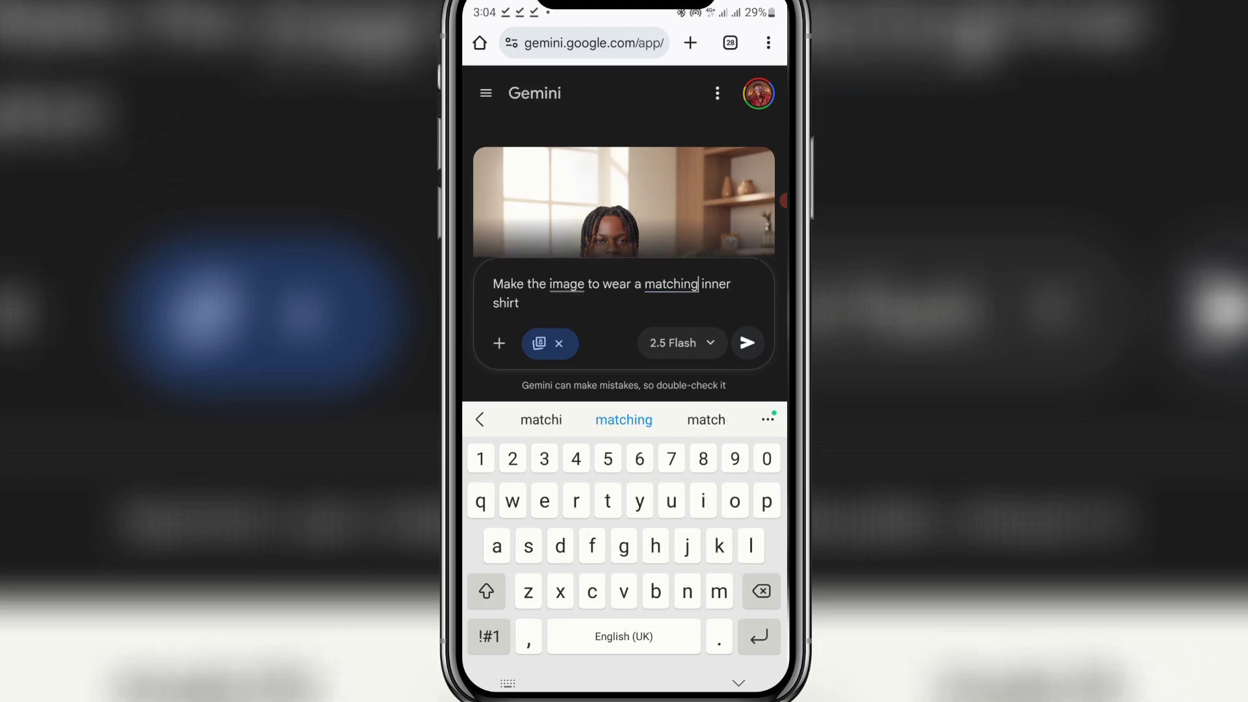
left_click(748, 344)
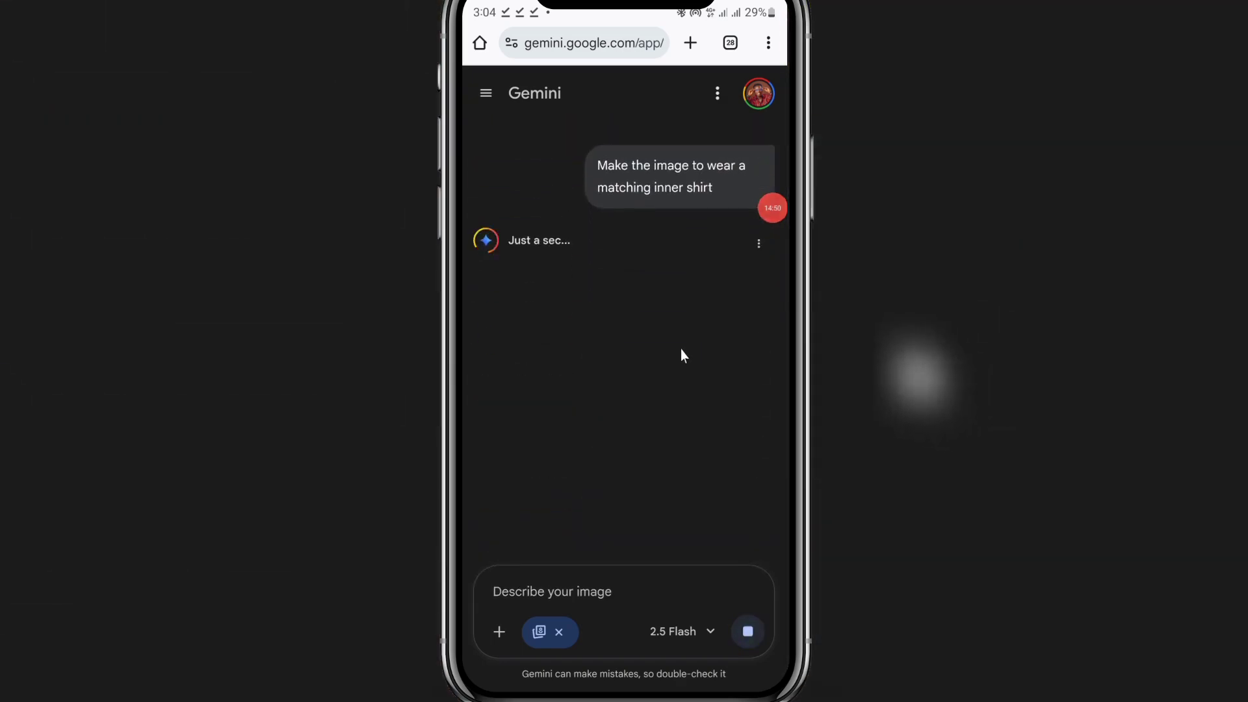
- Compare the previous seated image with the inner-shirt version and download the inner-shirt version
scroll(684, 372, "up", 2)
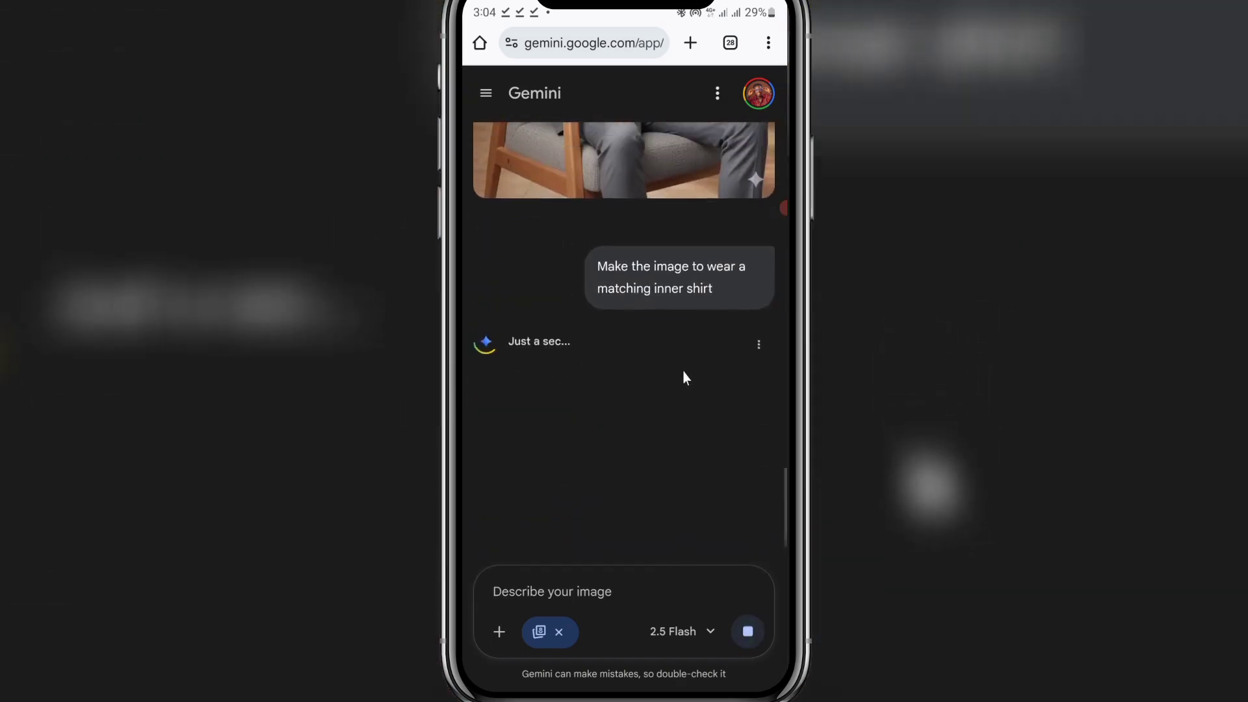
scroll(683, 372, "up", 2)
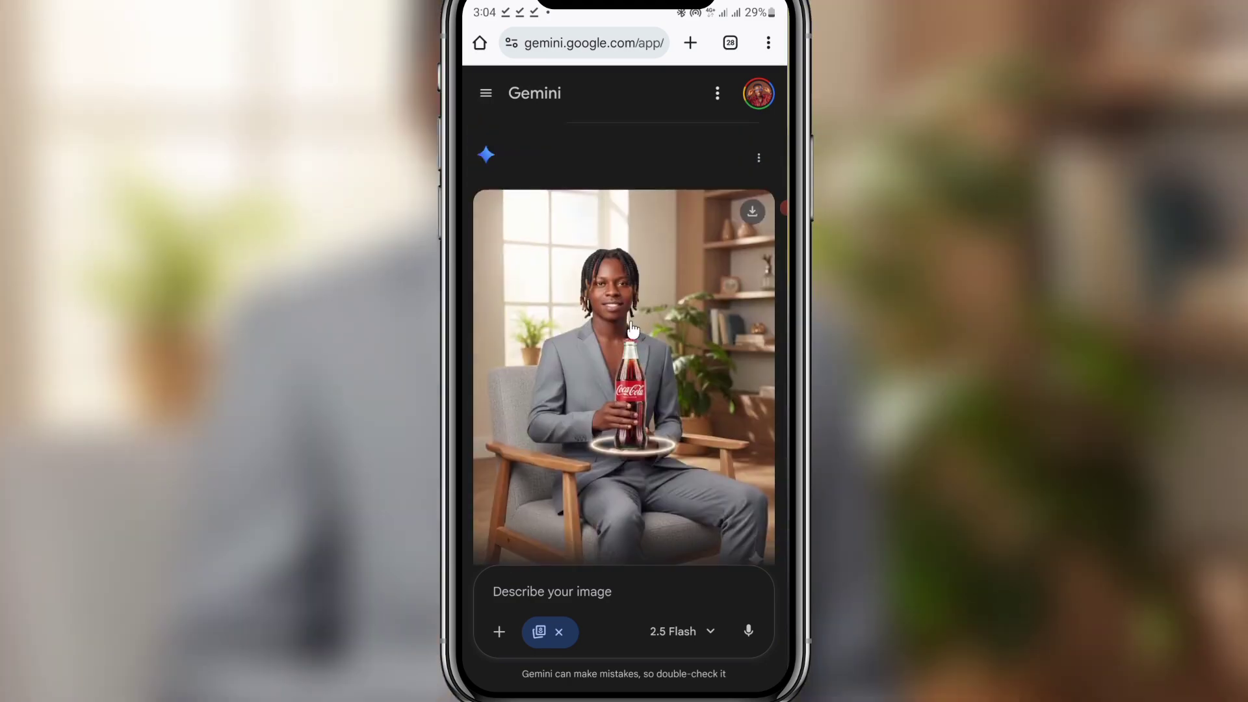
scroll(632, 328, "down", 10)
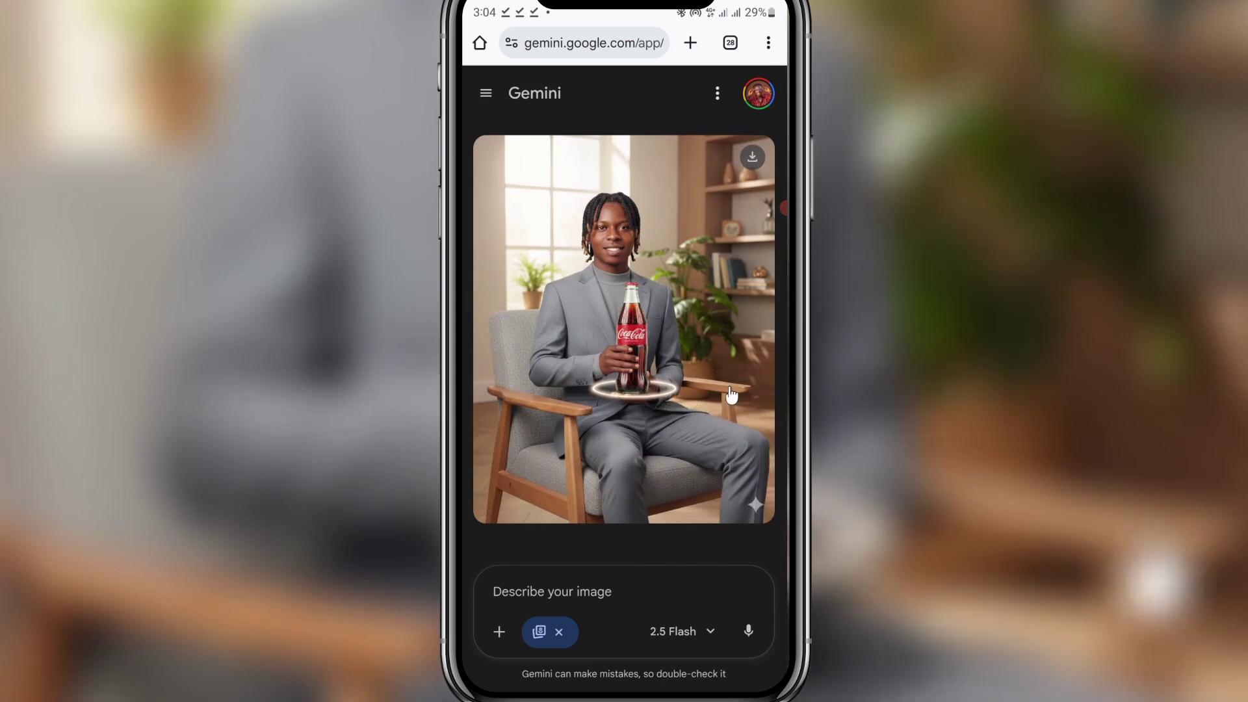
left_click(753, 158)
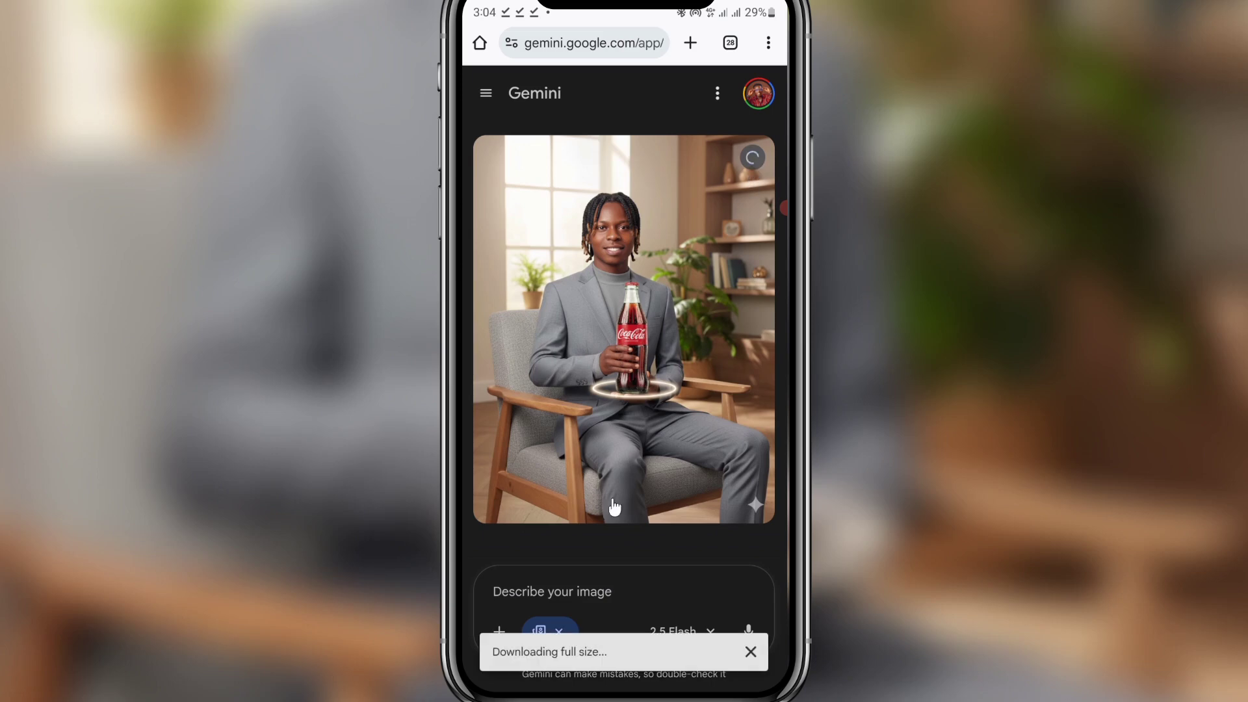
- Insert the saved prompt about holding the drink with one hand and pointing towards the camera with the other hand
left_click(584, 595)
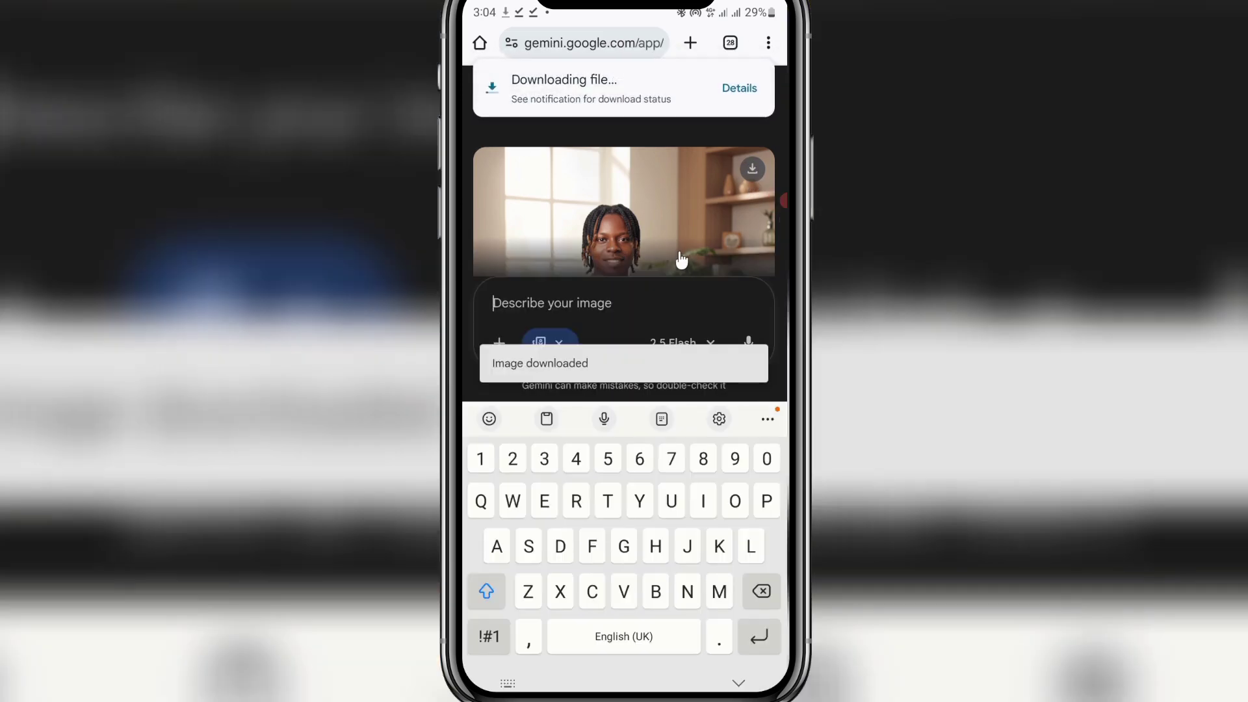
left_click(668, 88)
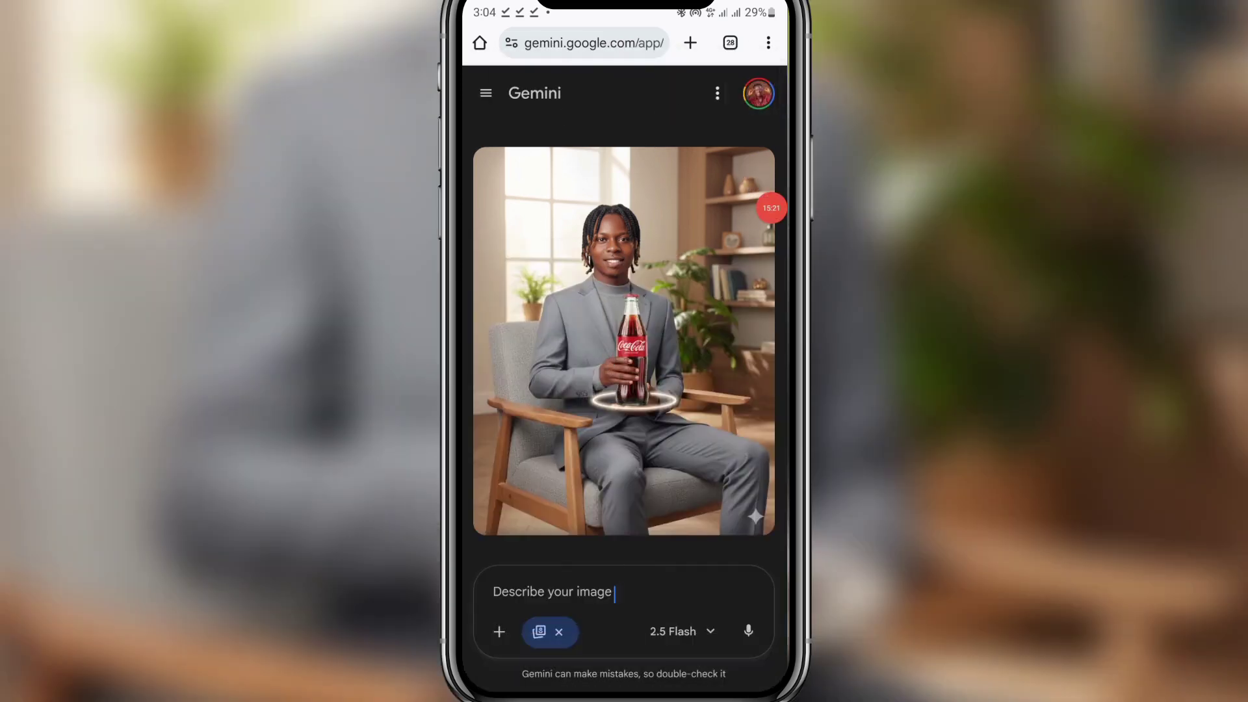
left_click(611, 594)
left_click(546, 419)
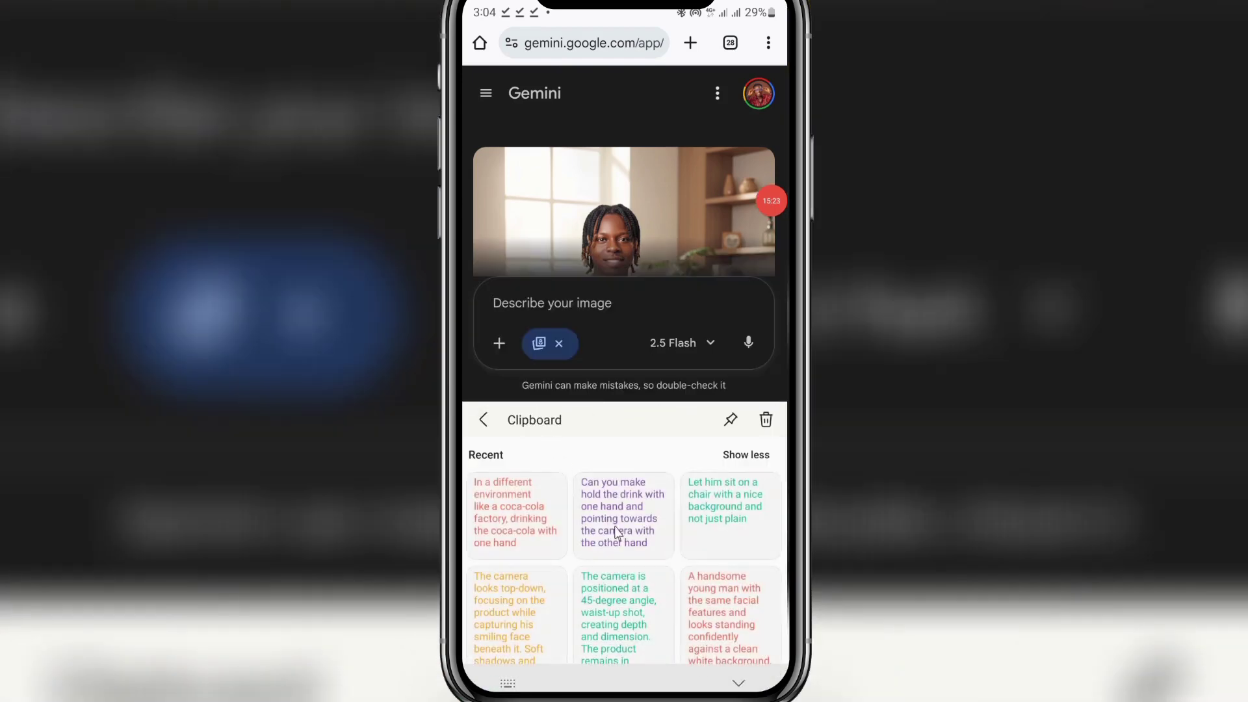
left_click(623, 534)
left_click(483, 420)
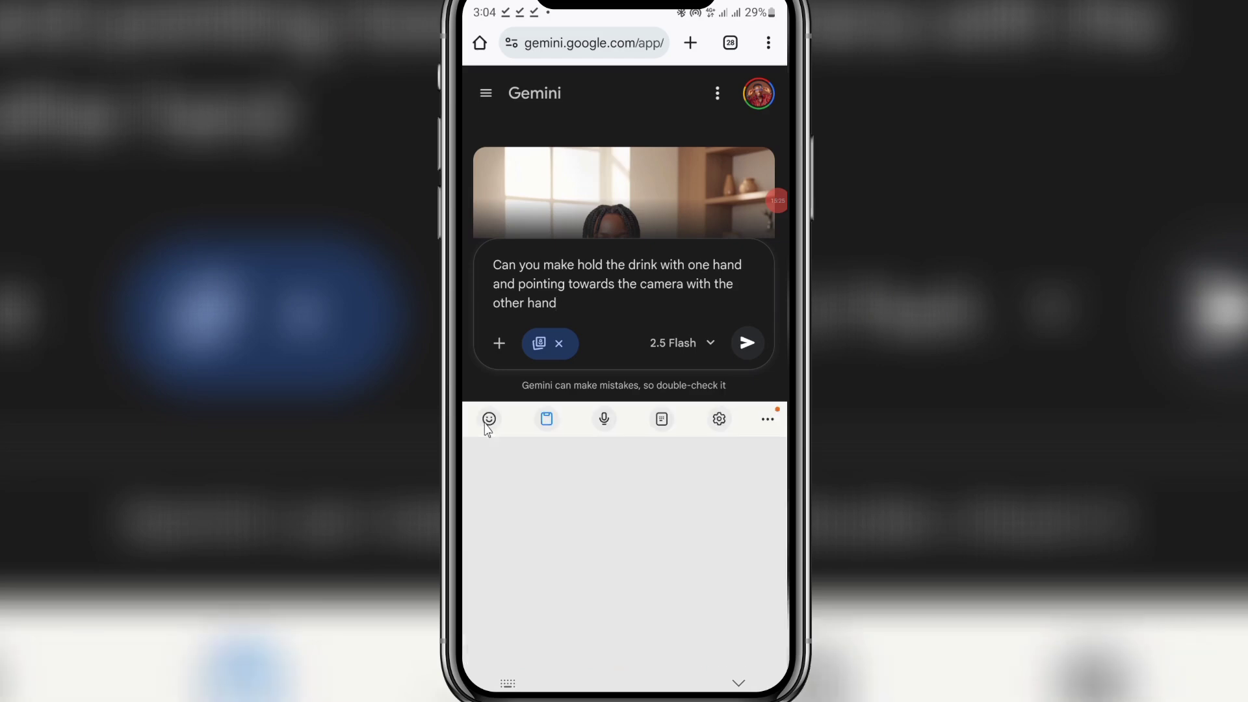
left_click(738, 682)
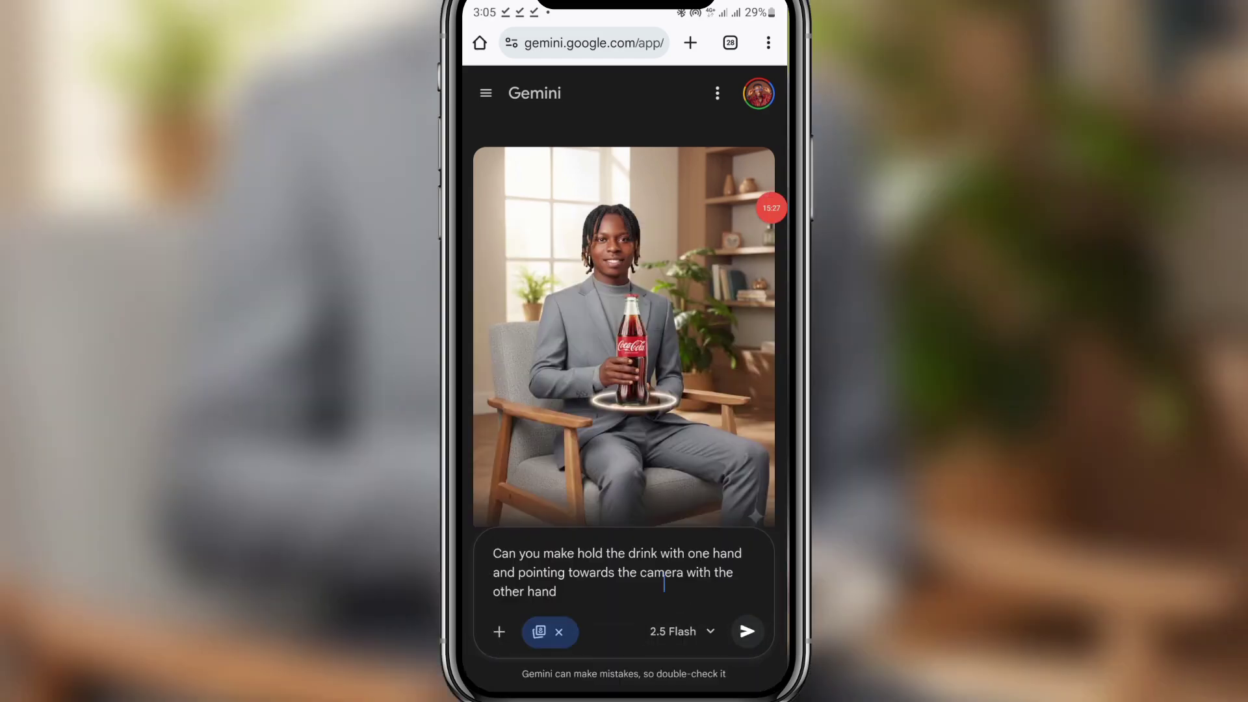
- Add "him" after "Can you make" in the prompt and submit it
left_click(576, 553)
type("him")
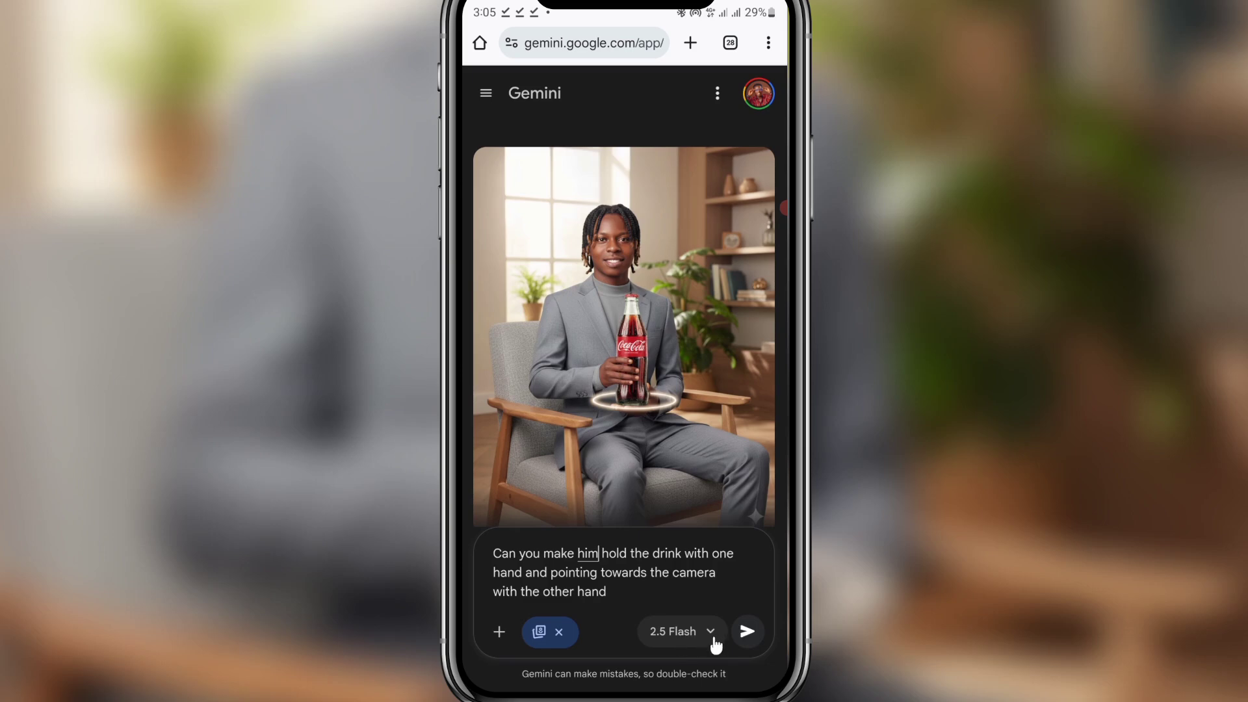
left_click(748, 631)
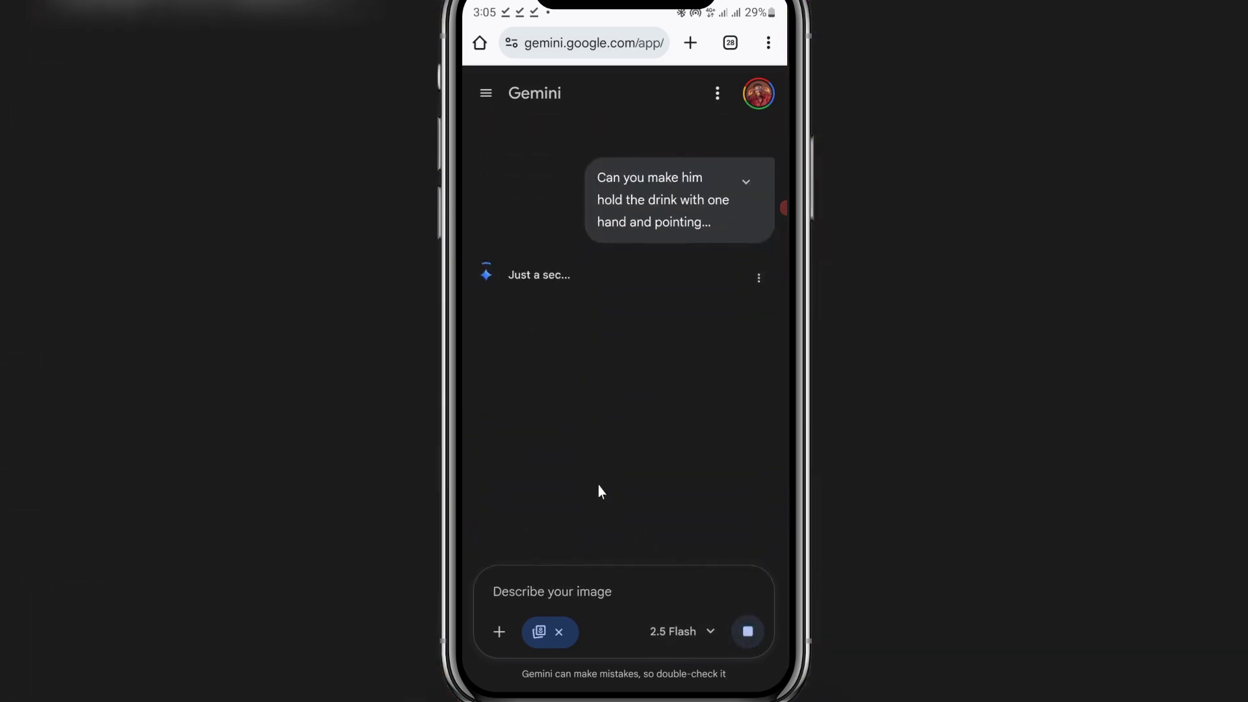
- Review the conversation from the original Coca-Cola advertisement prompt through the seated images to the newest pointing pose
scroll(609, 385, "up", 3)
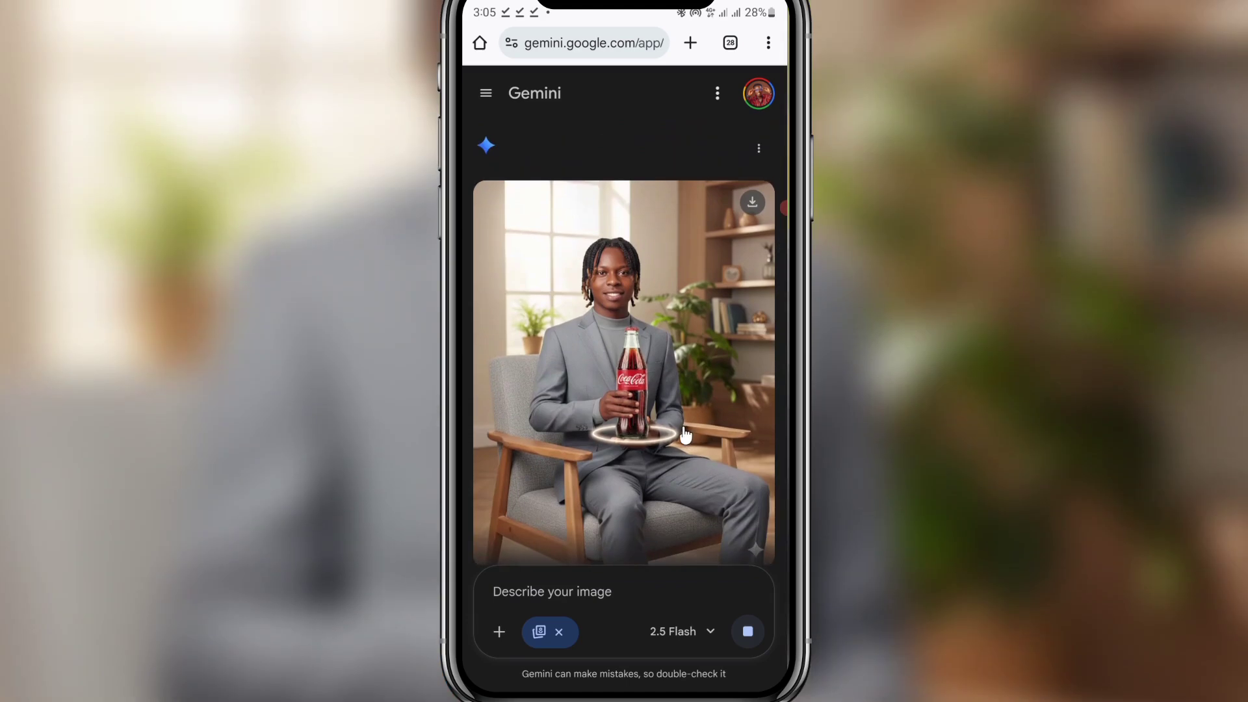
scroll(685, 435, "down", 5)
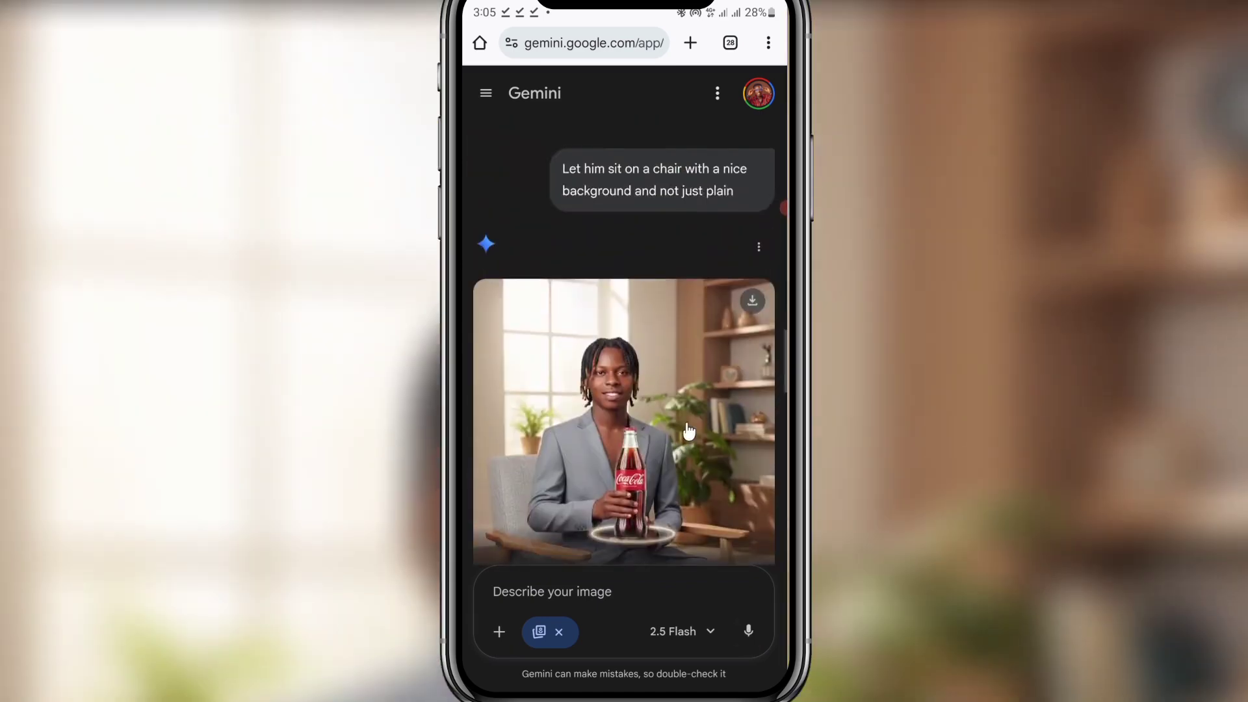
scroll(689, 431, "up", 10)
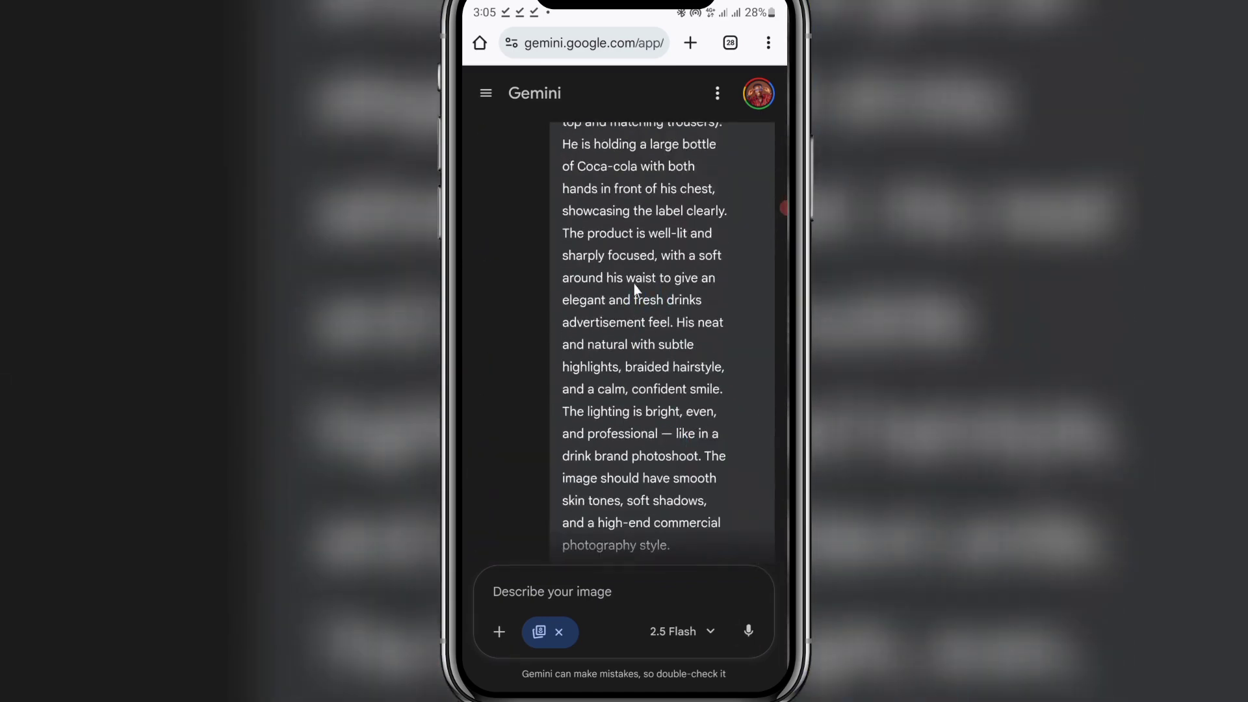
scroll(628, 358, "up", 5)
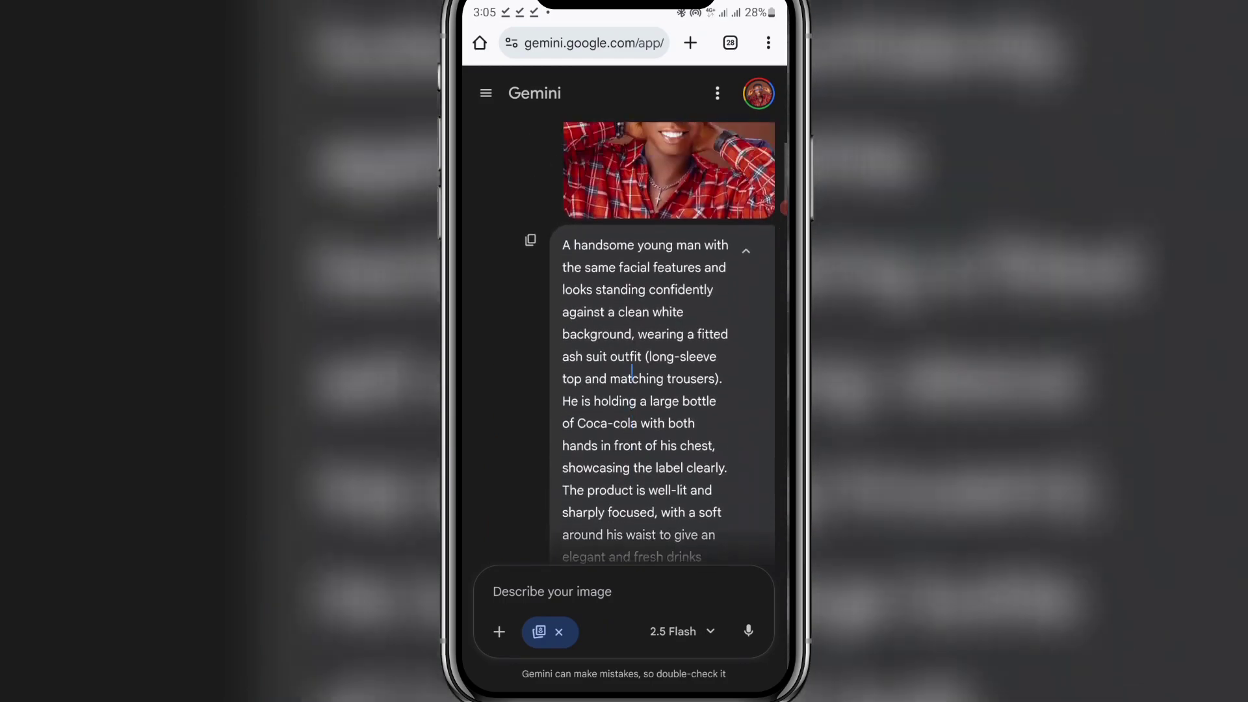
scroll(669, 387, "down", 2)
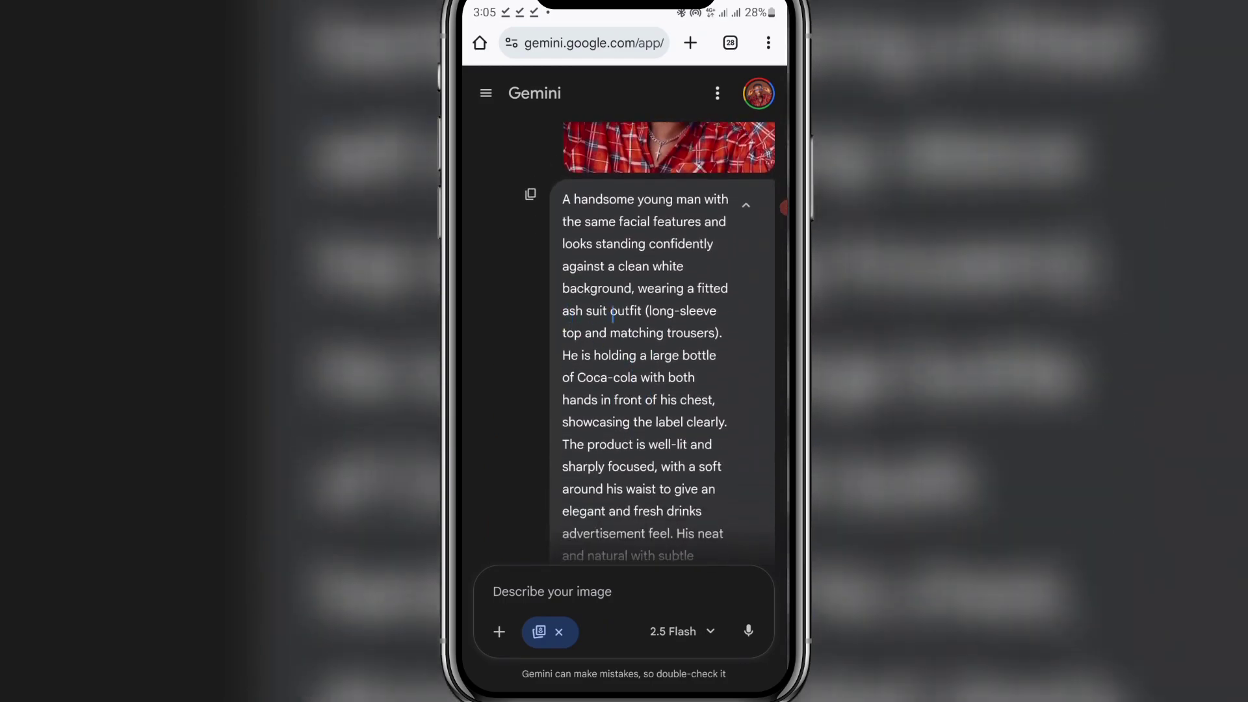
scroll(602, 364, "down", 15)
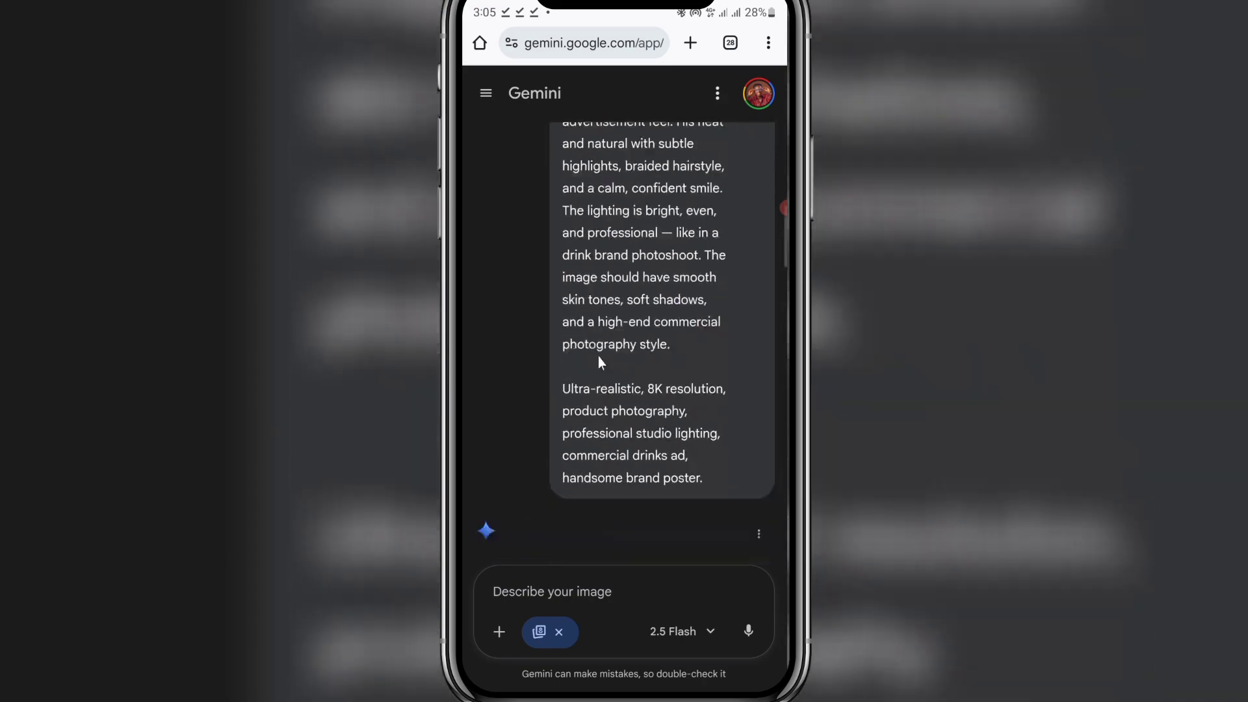
scroll(605, 368, "down", 15)
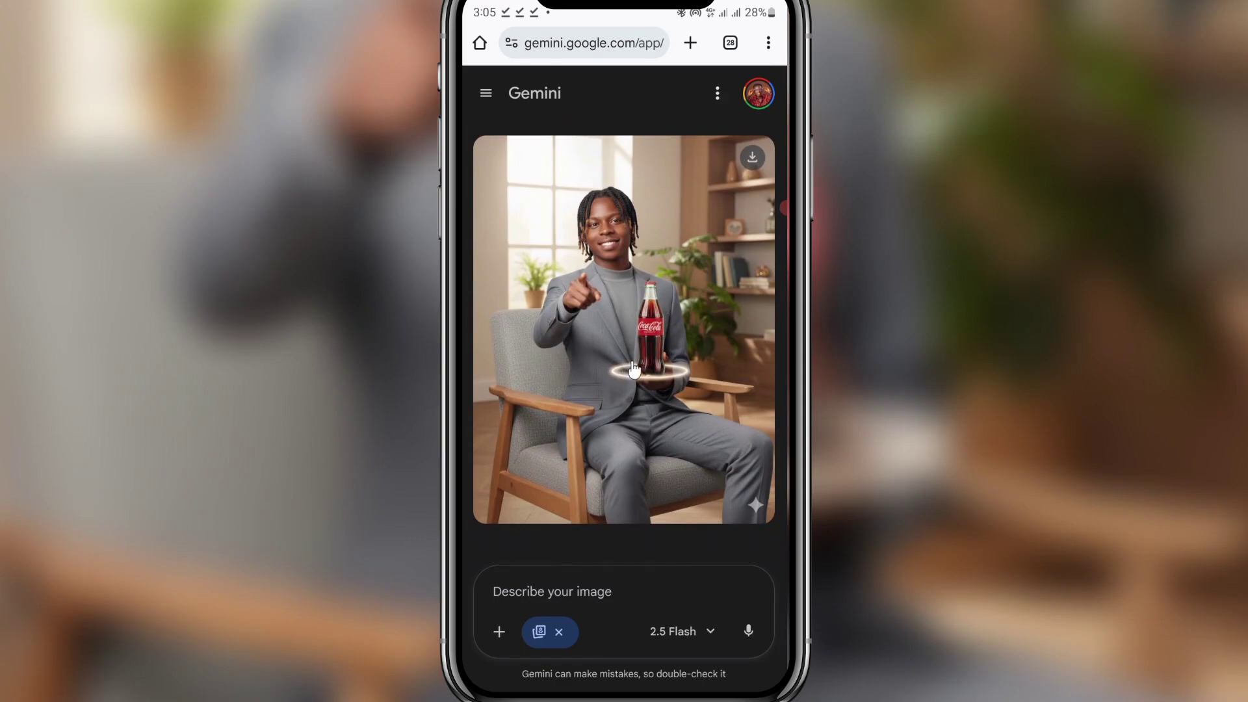
- Compare the inner-shirt image with the version pointing towards the camera and download the pointing version
scroll(636, 394, "up", 15)
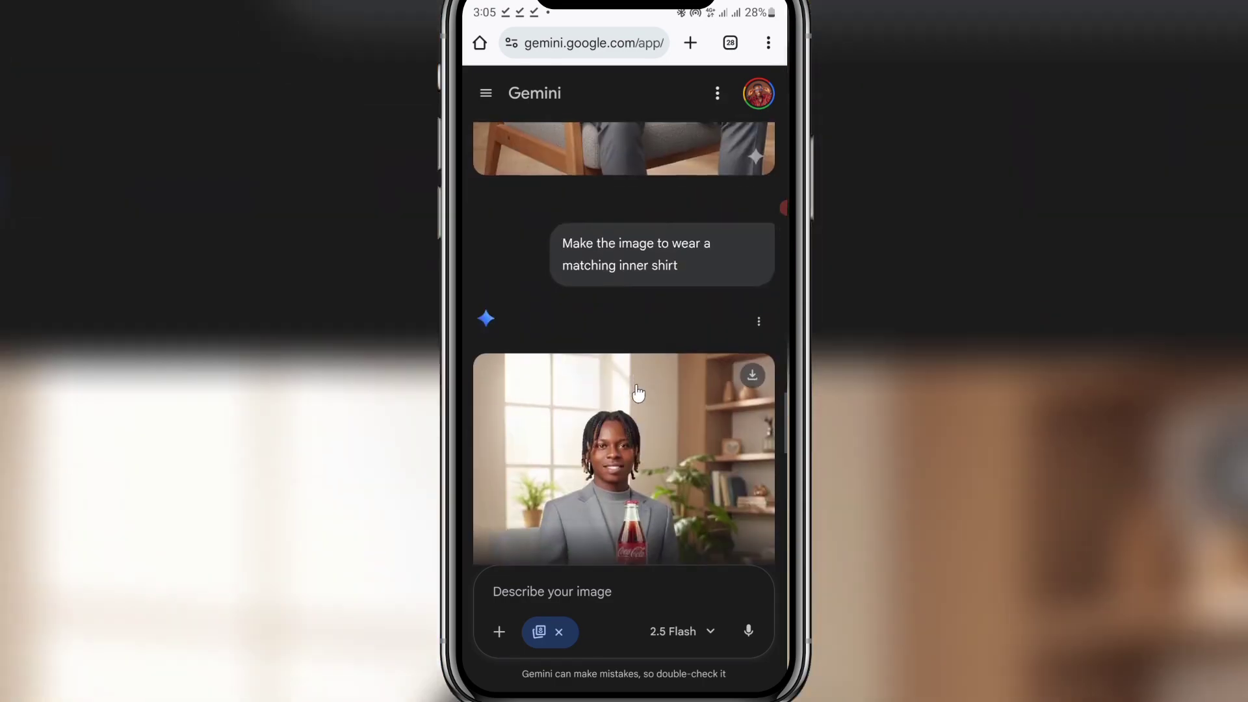
scroll(638, 397, "down", 3)
scroll(637, 406, "down", 5)
scroll(635, 406, "down", 5)
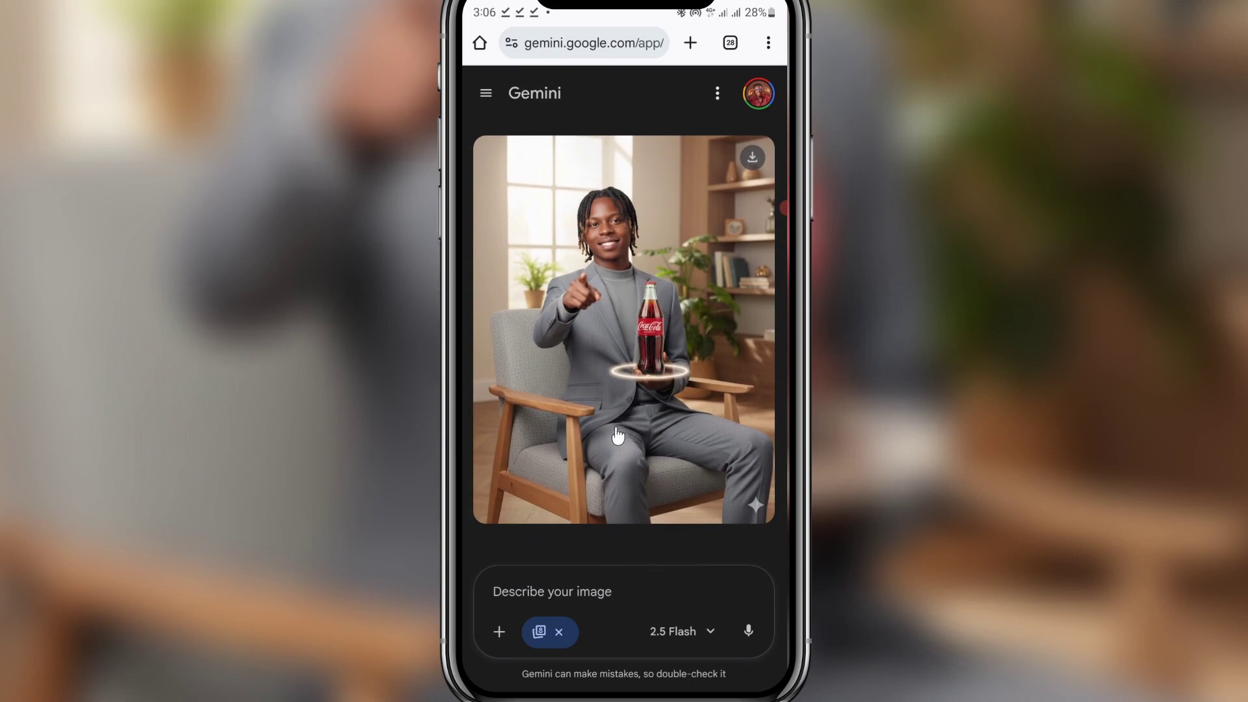
left_click(751, 159)
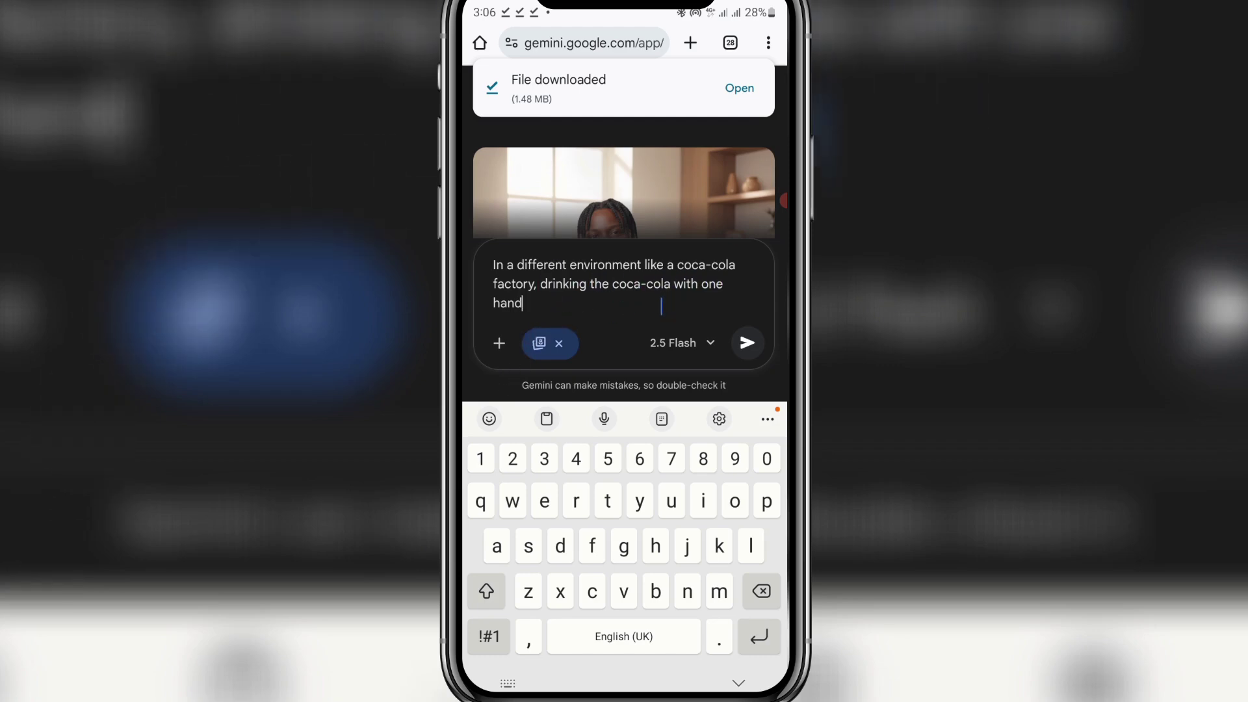
- Enter and submit the prompt "In a different environment like a coca-cola factory, drinking the coca-cola with one hand"
left_click(751, 351)
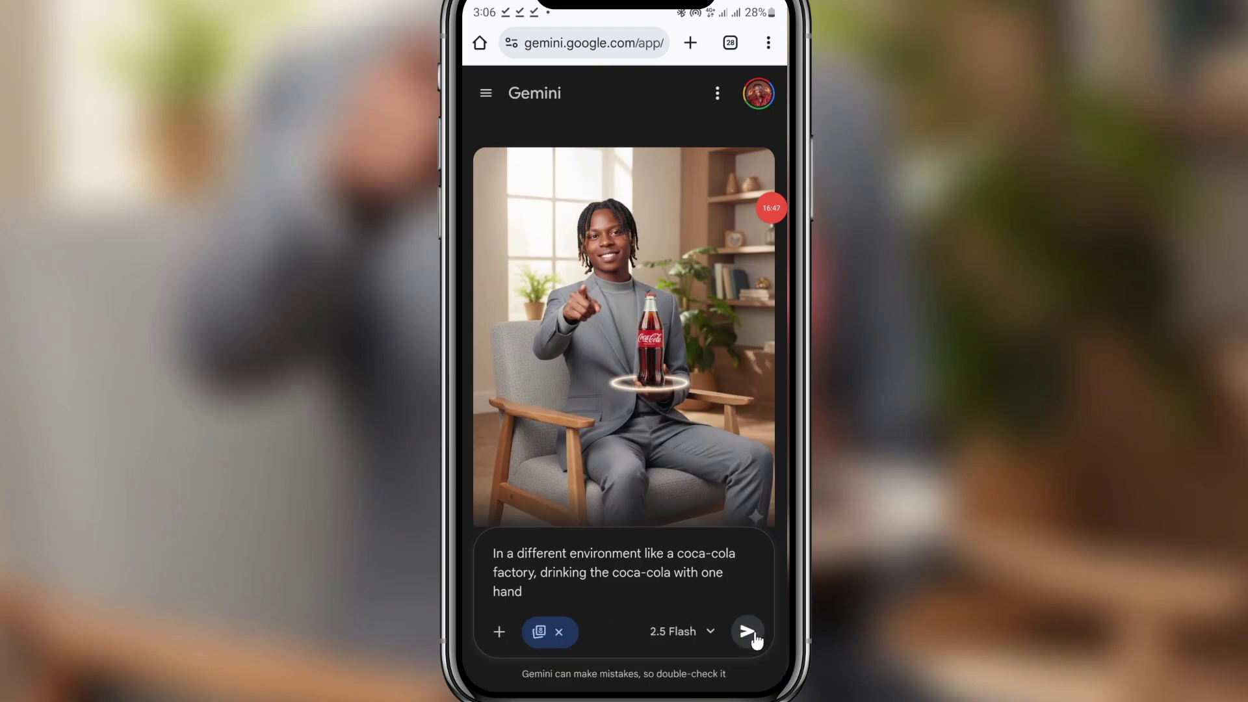
left_click(748, 632)
scroll(625, 429, "up", 5)
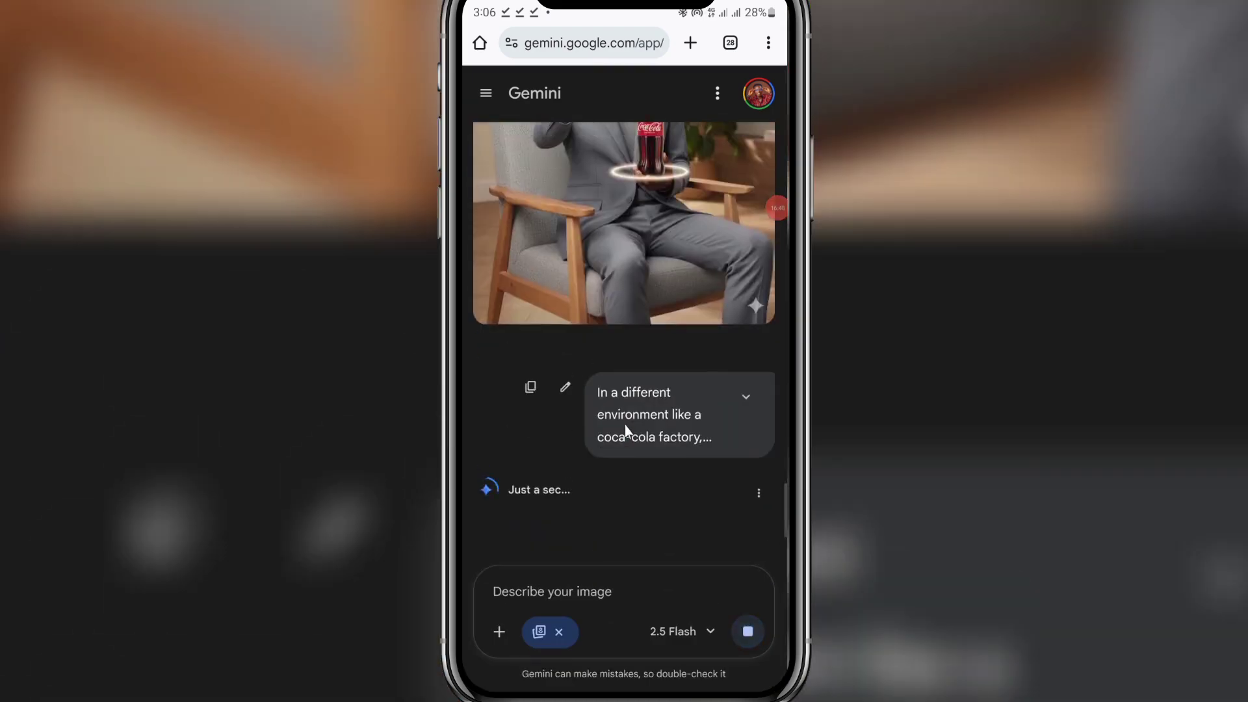
scroll(627, 429, "up", 8)
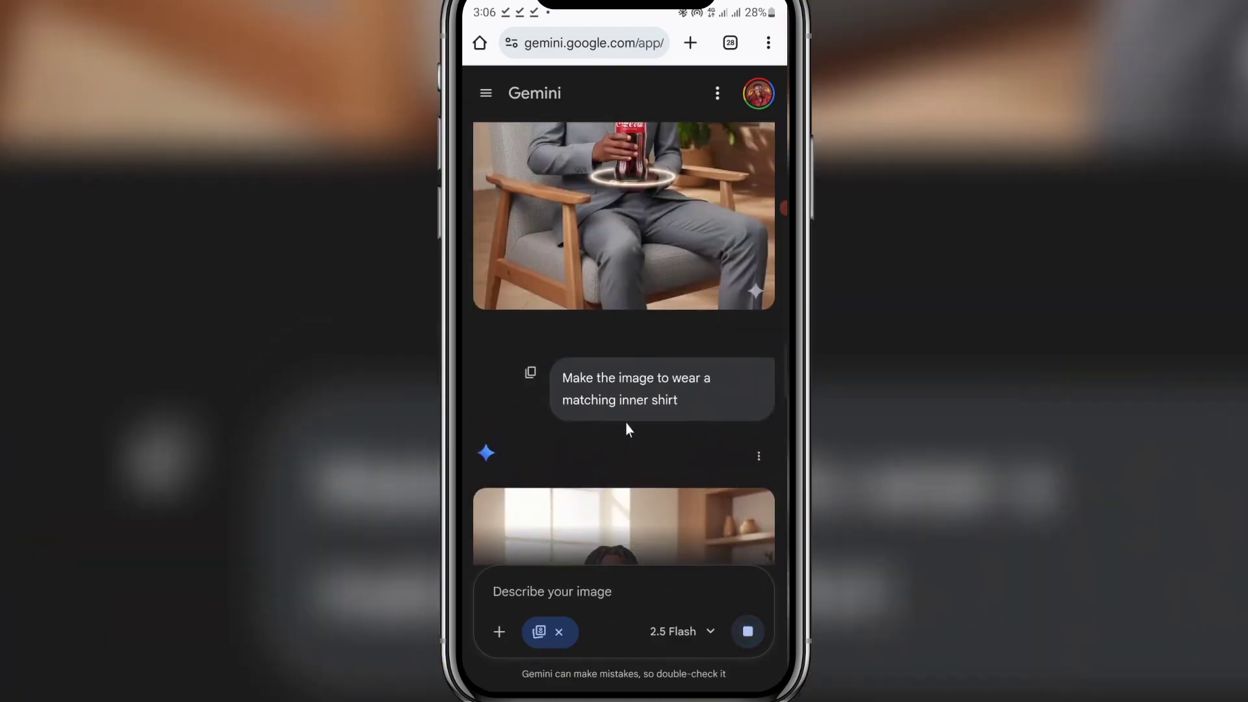
left_click(654, 401)
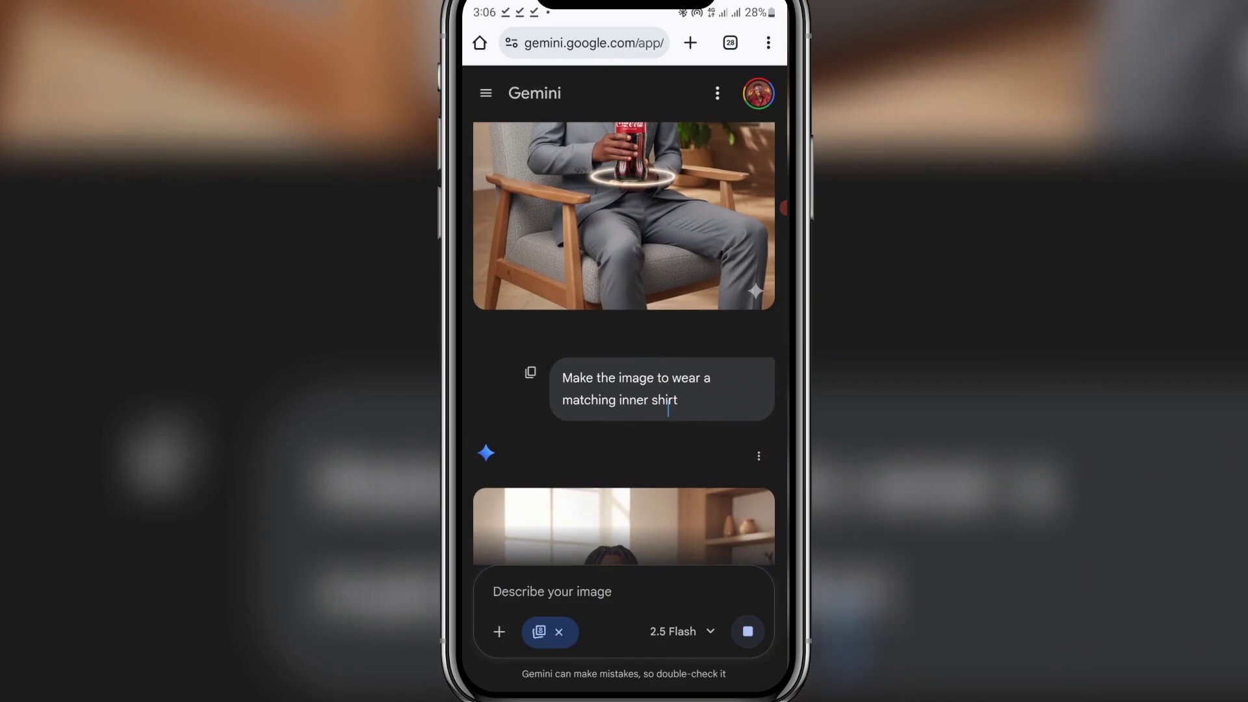
scroll(627, 448, "down", 8)
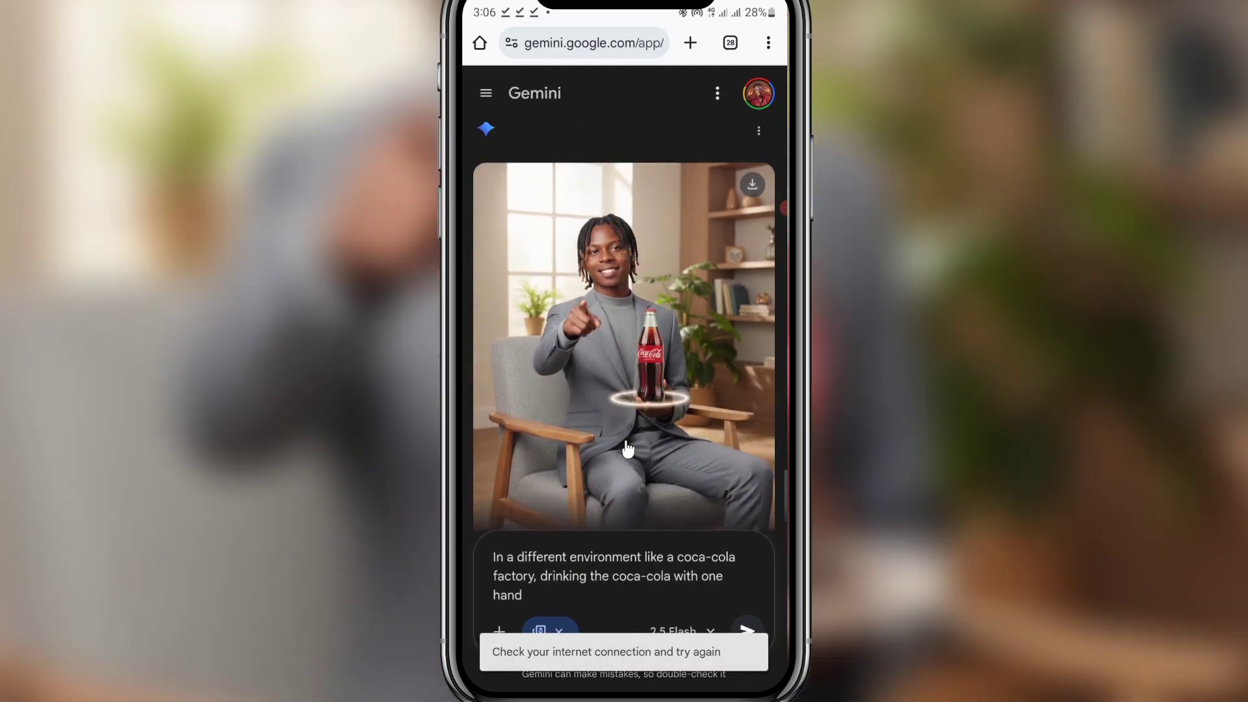
scroll(627, 449, "down", 2)
scroll(626, 438, "up", 5)
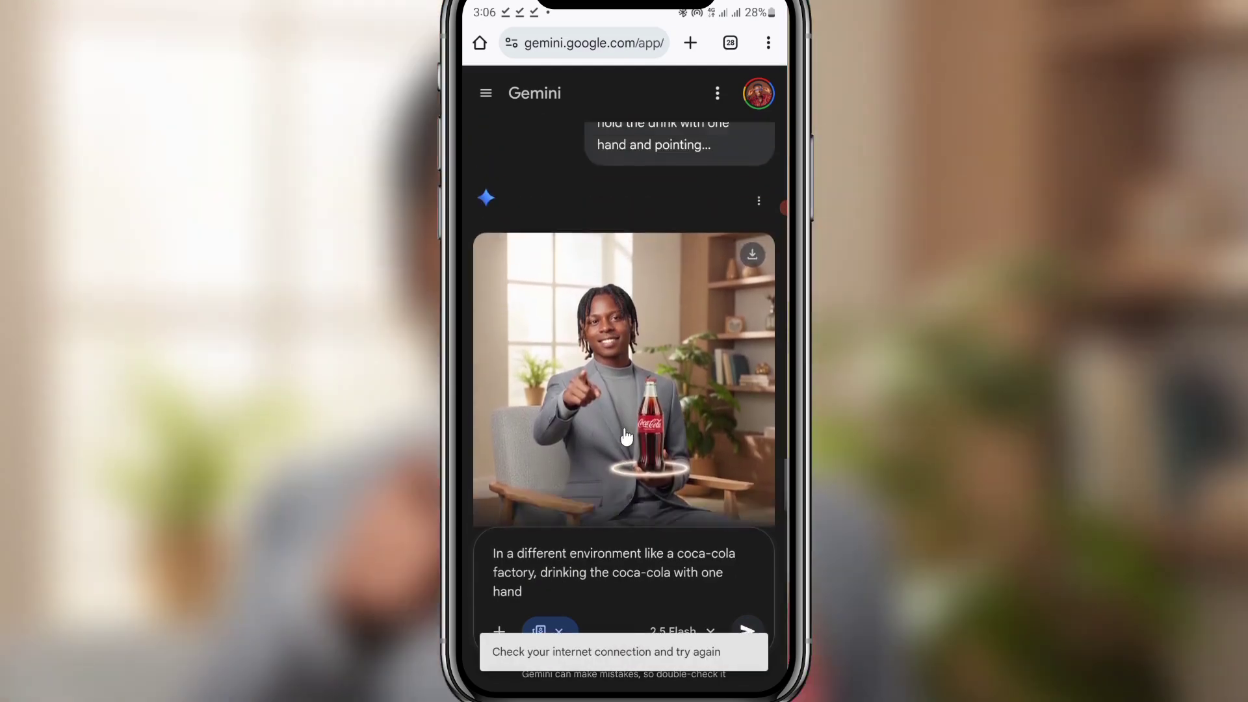
scroll(628, 438, "down", 5)
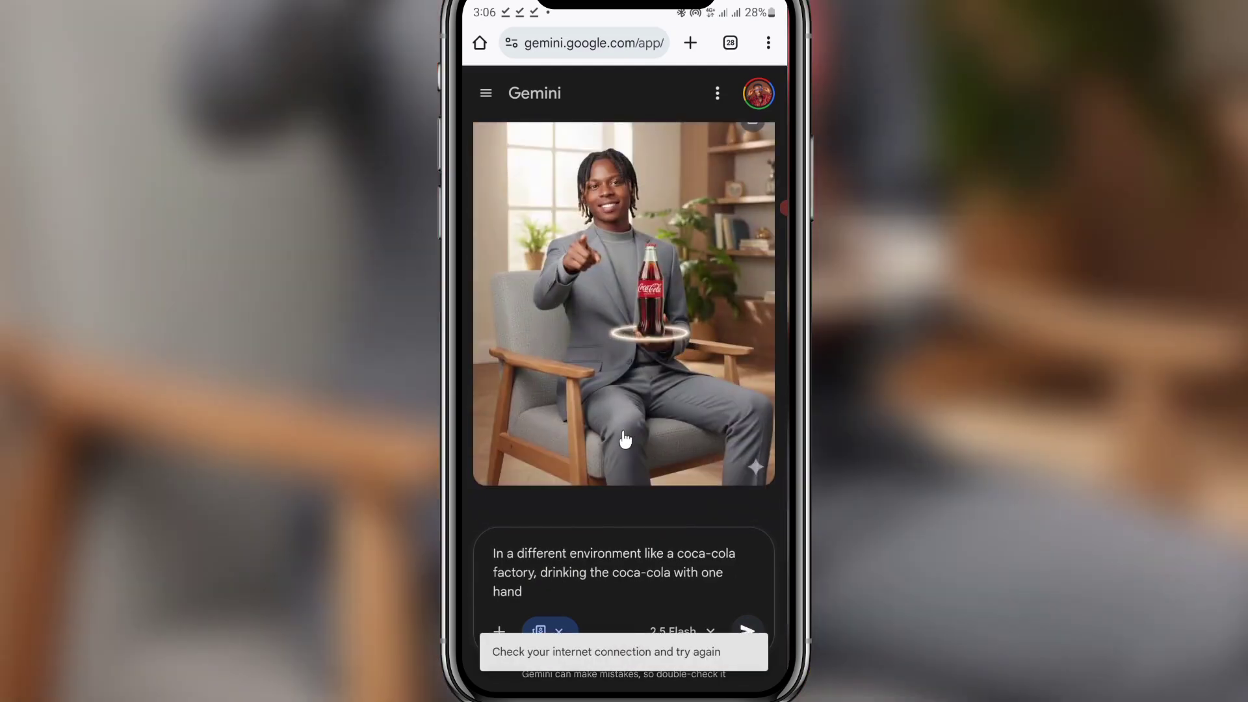
- Resubmit the Coca-Cola factory prompt and download the generated image of the man drinking in the factory
left_click(744, 630)
scroll(627, 376, "up", 2)
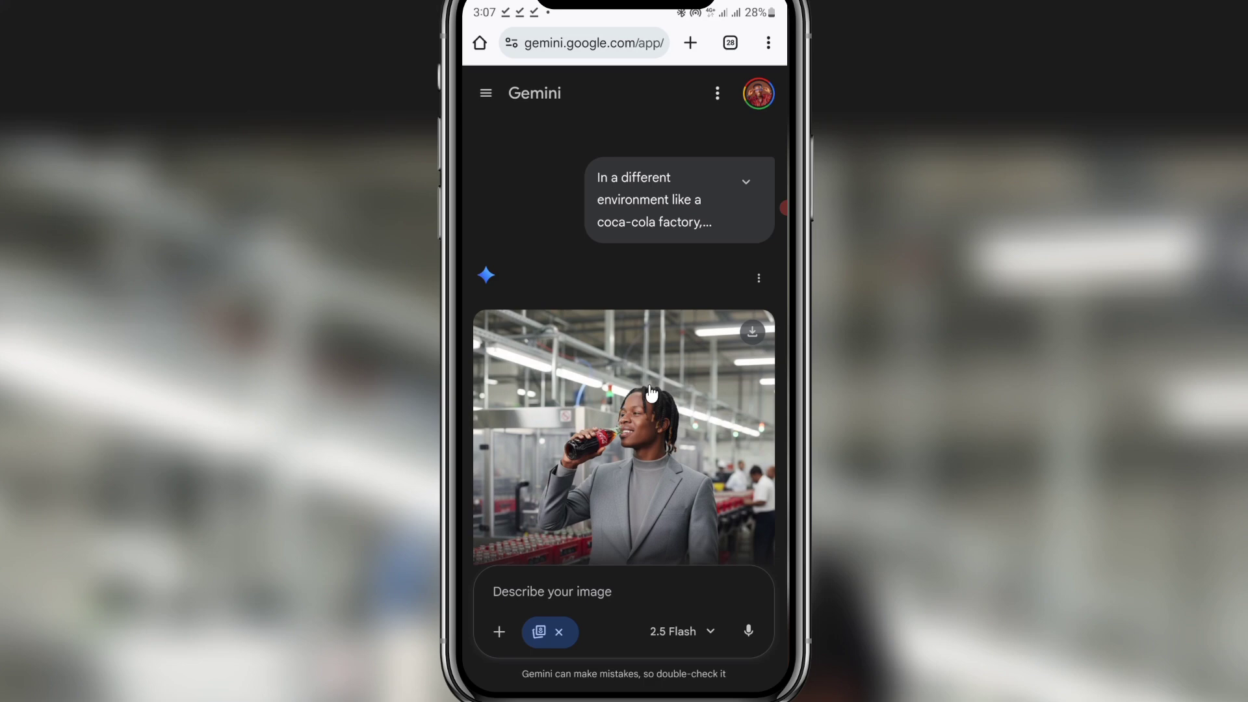
scroll(650, 393, "down", 2)
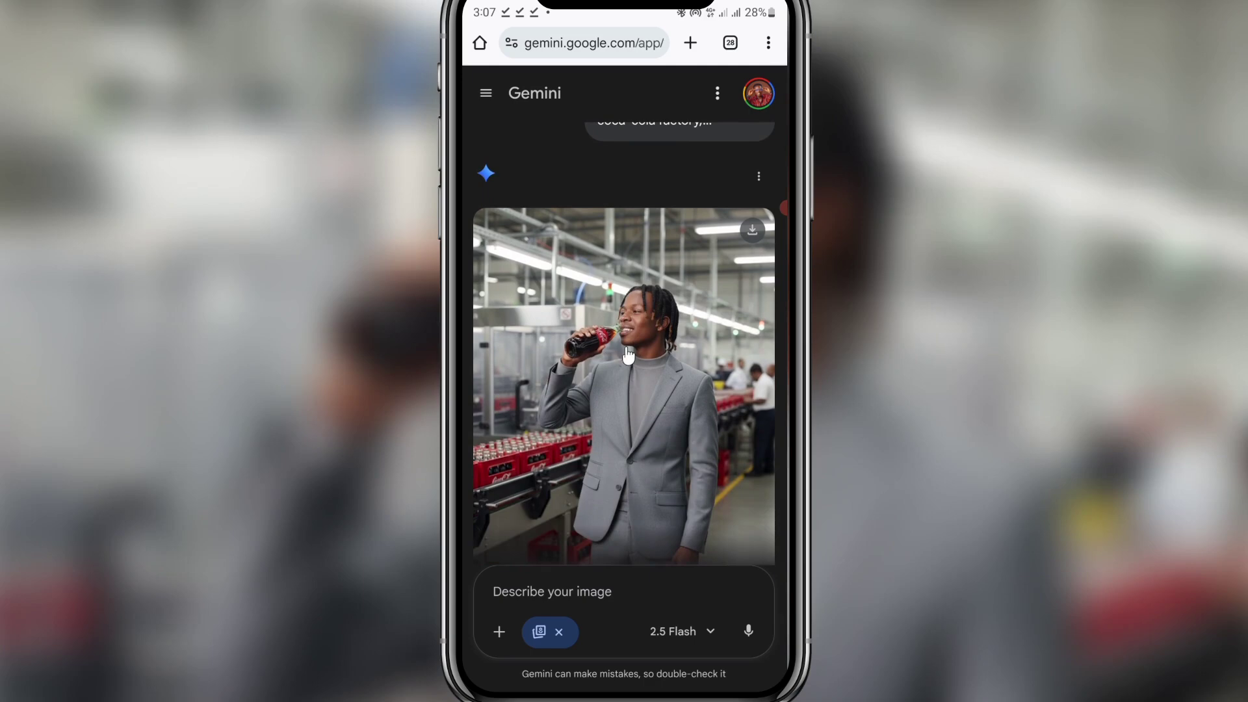
scroll(628, 354, "down", 2)
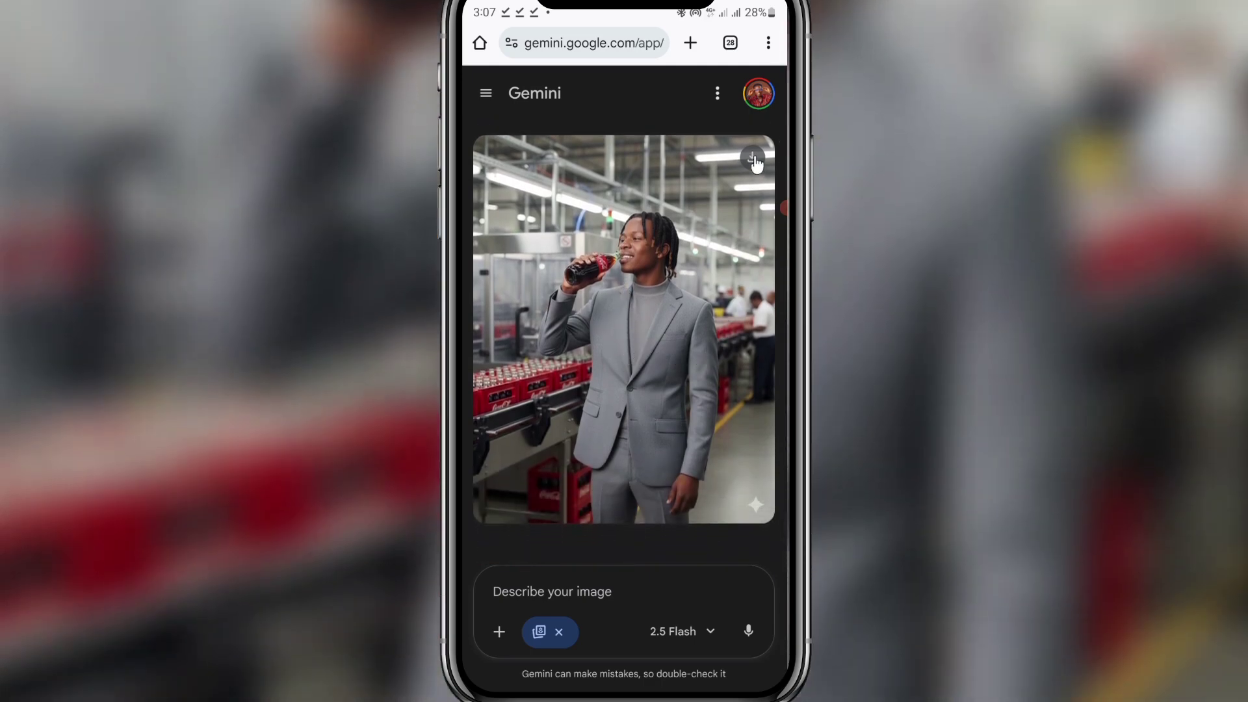
left_click(753, 158)
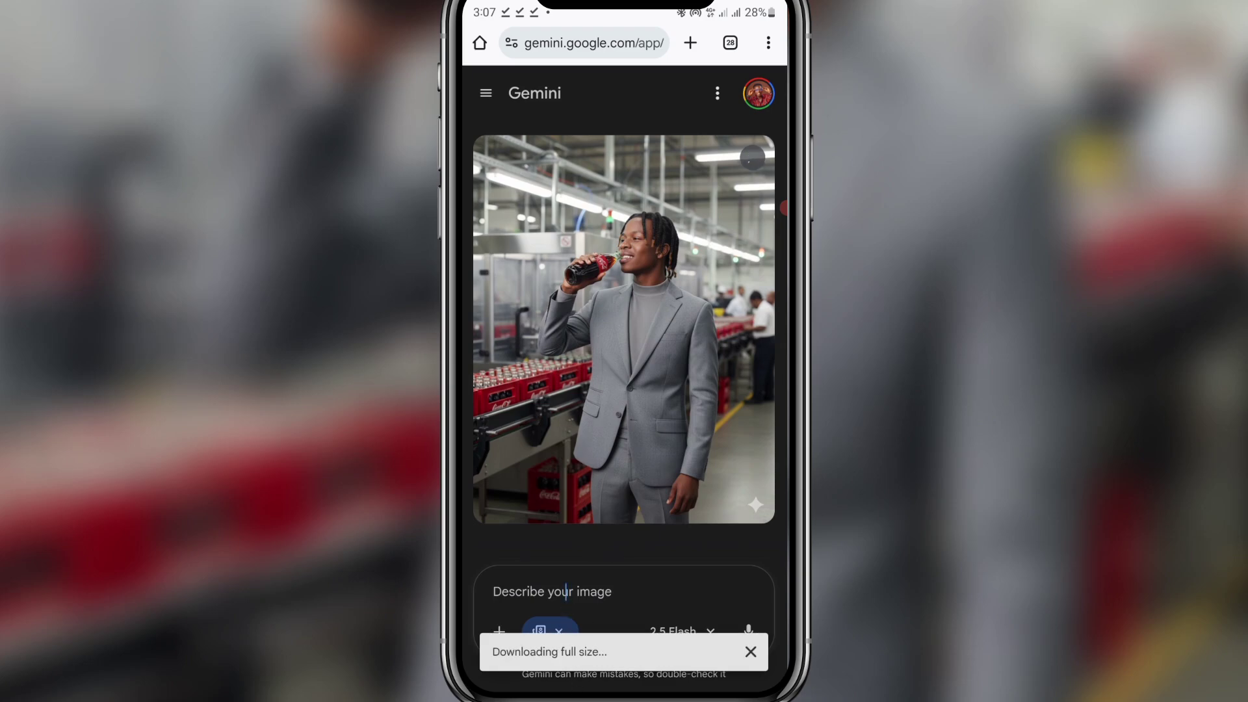
- Submit the prompt "Change the suit to black" and download the black-suit version of the factory image
left_click(565, 591)
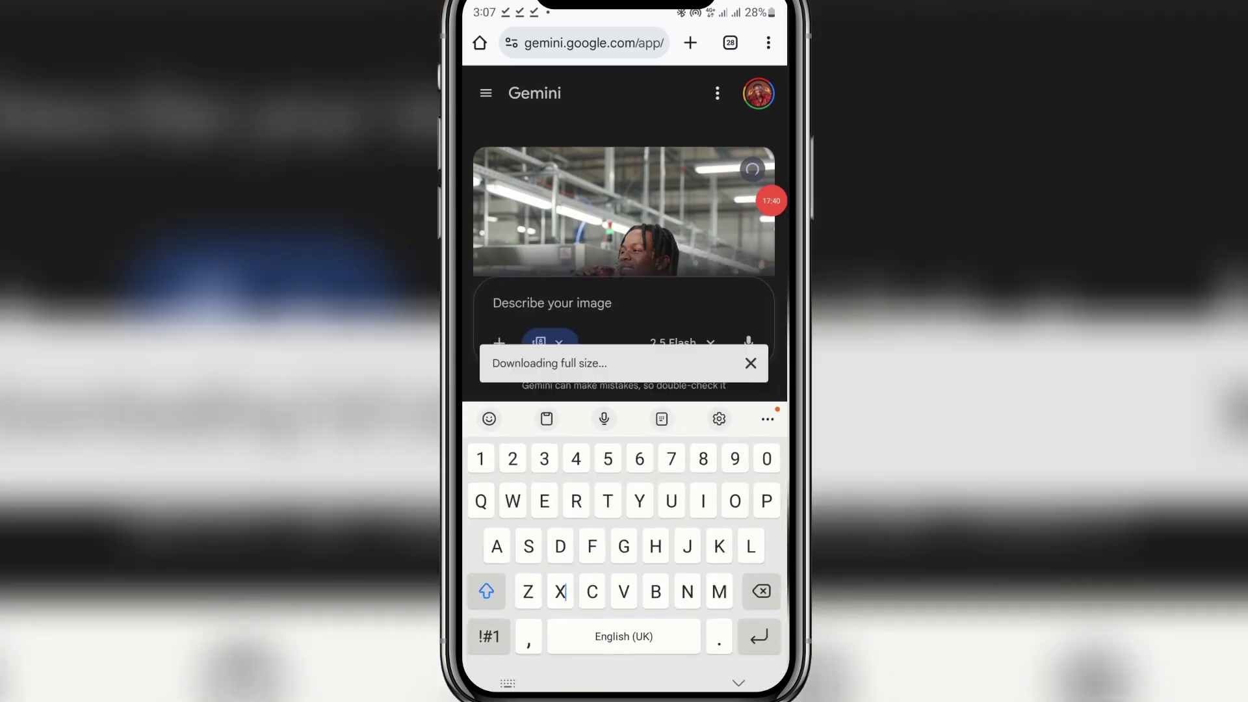
type("Change ")
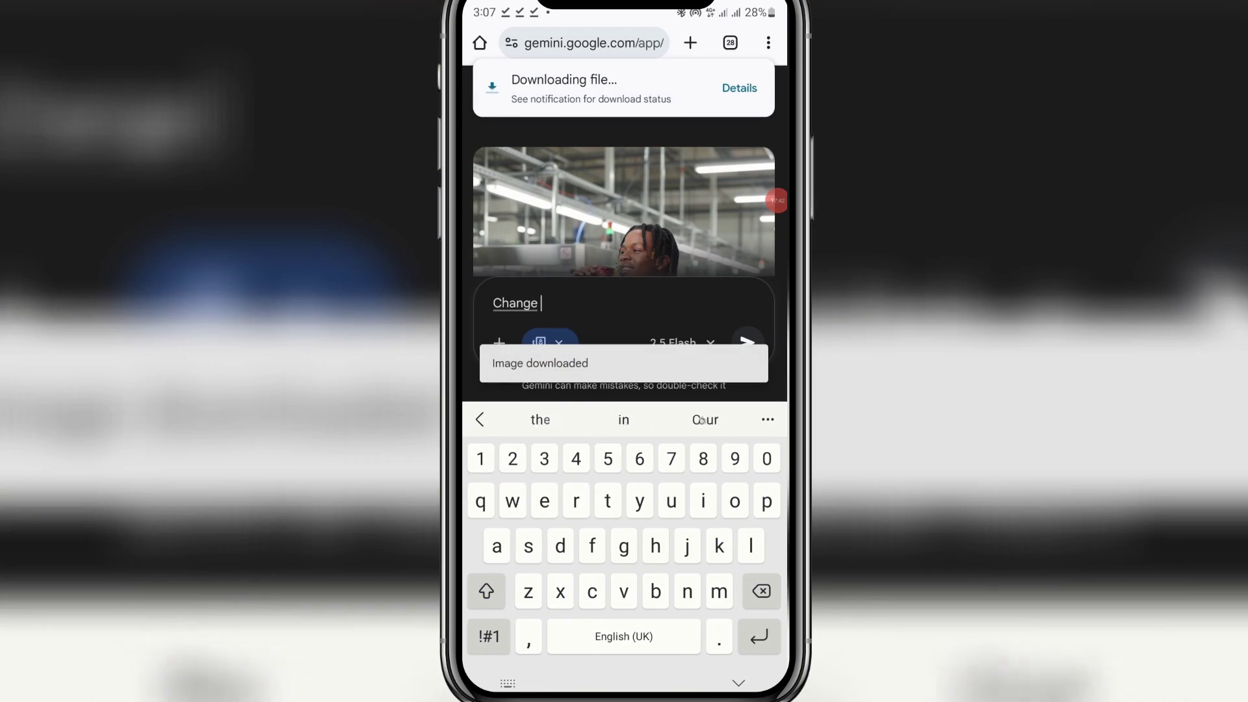
type("the suit t")
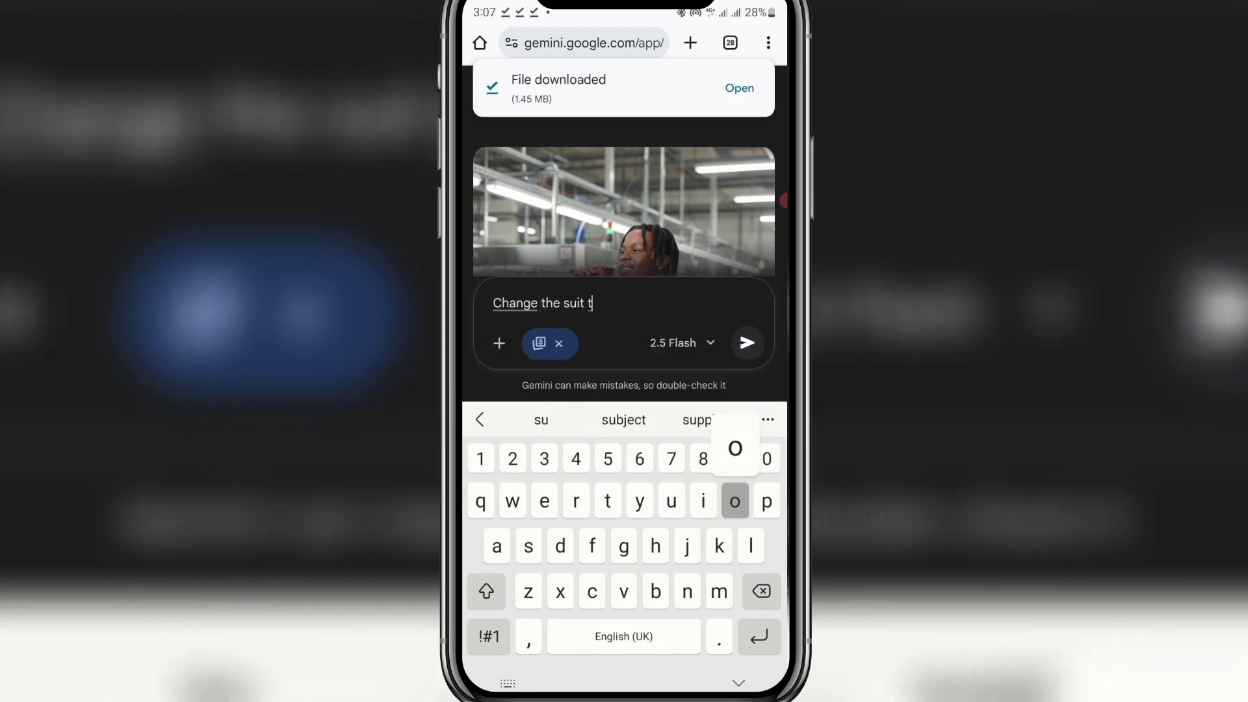
type("o blaxk")
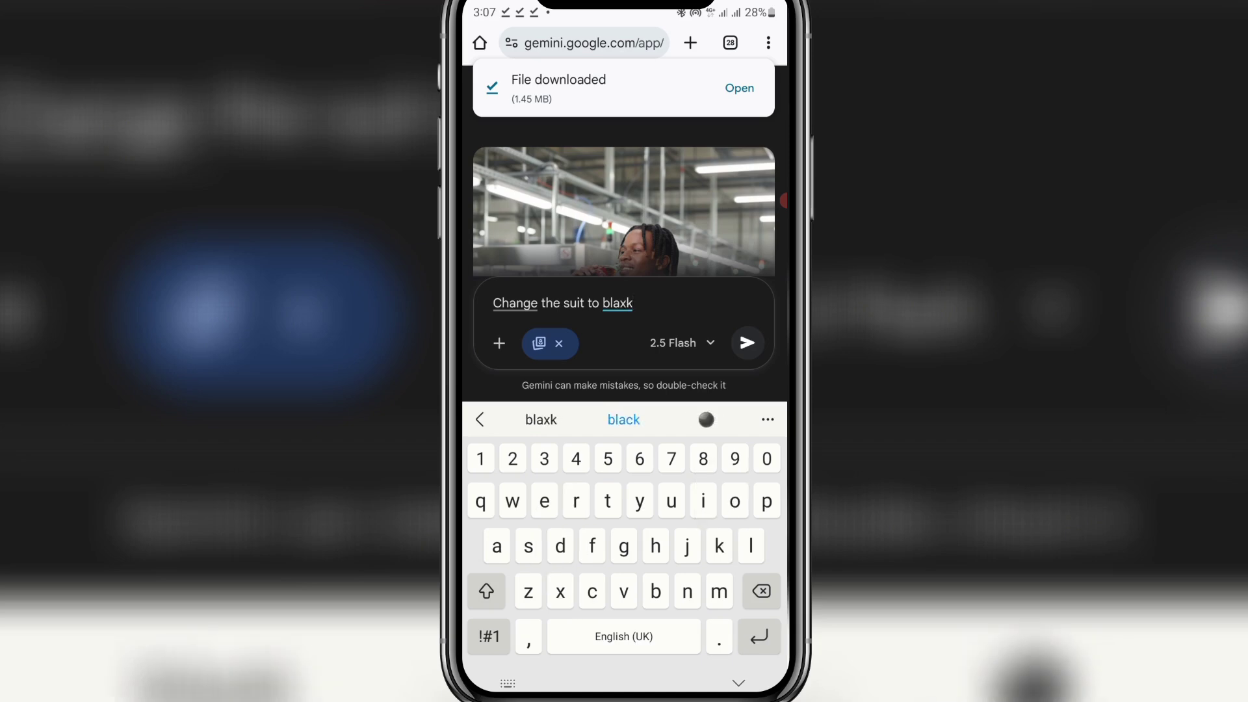
left_click(624, 420)
left_click(748, 343)
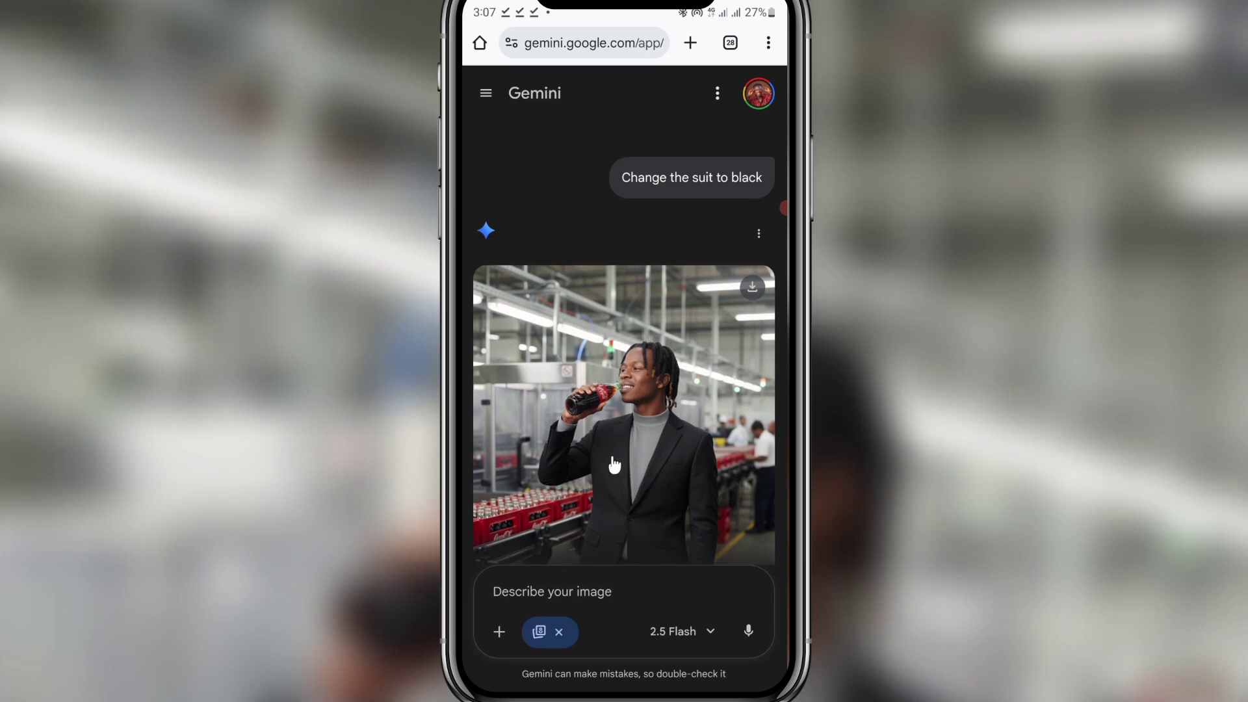
scroll(620, 481, "down", 2)
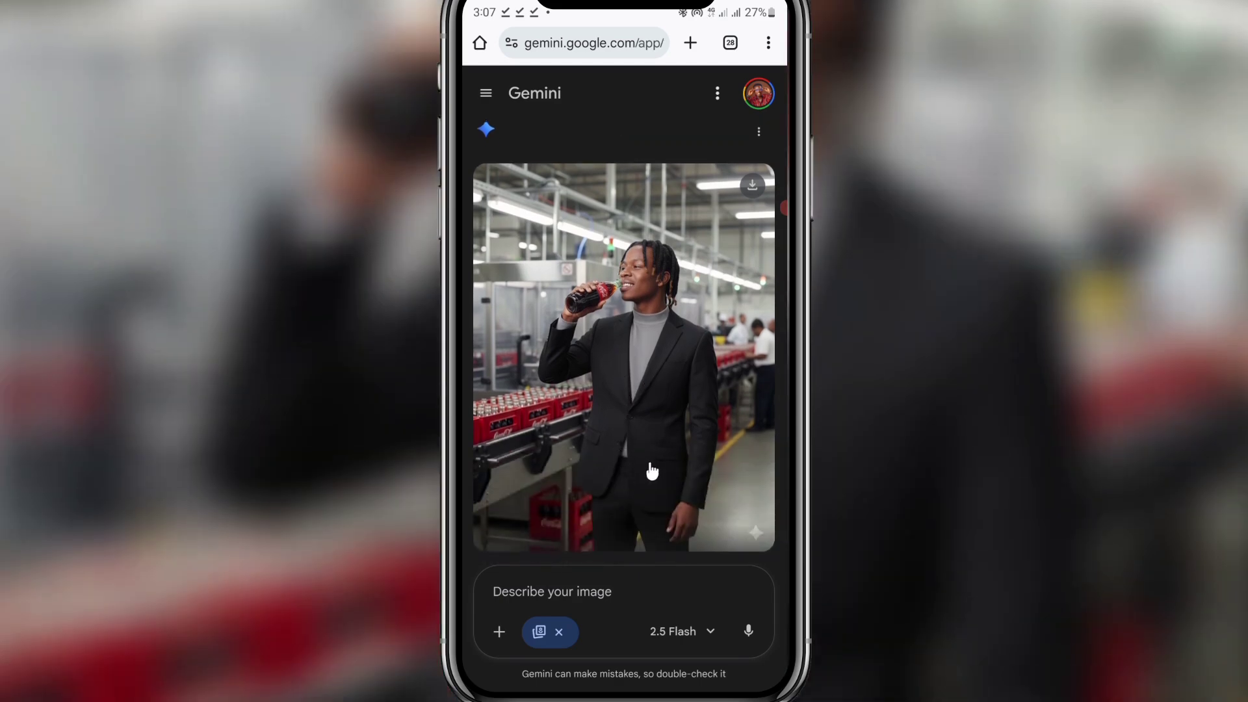
left_click(752, 188)
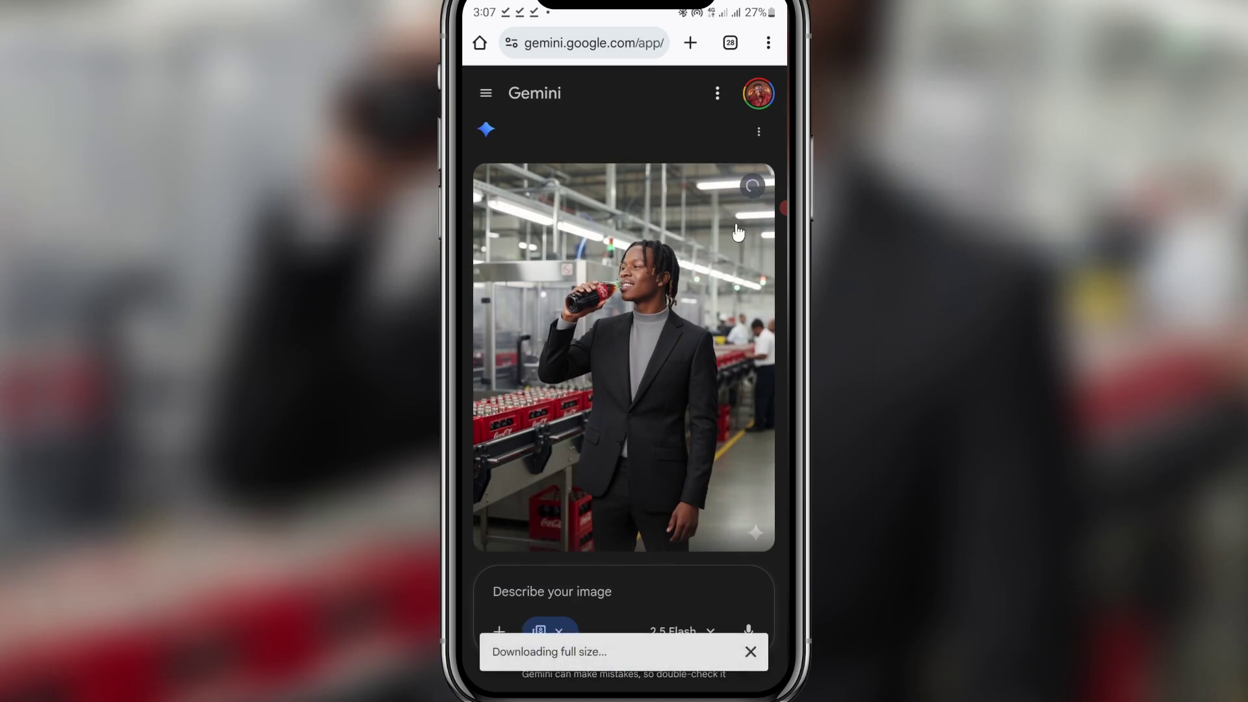
- Enter and submit the prompt "Wear a tie and make the shirt a packet corporate shirt"
left_click(597, 589)
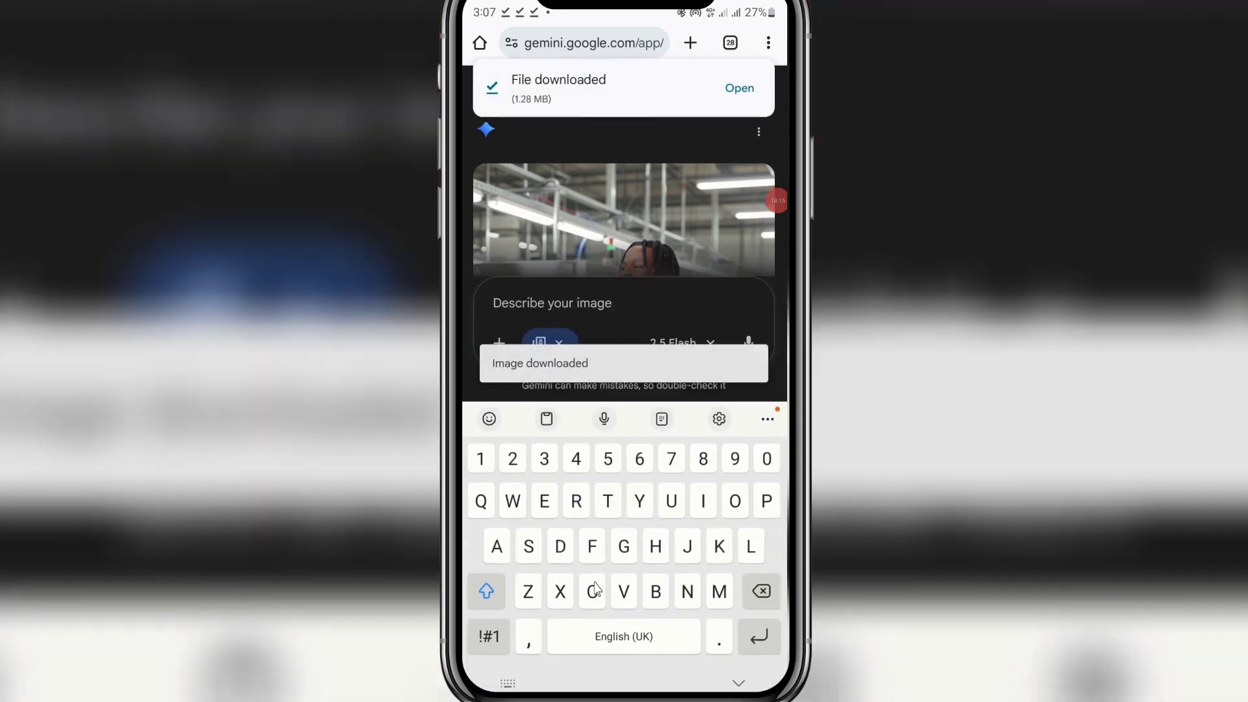
type("Wear a")
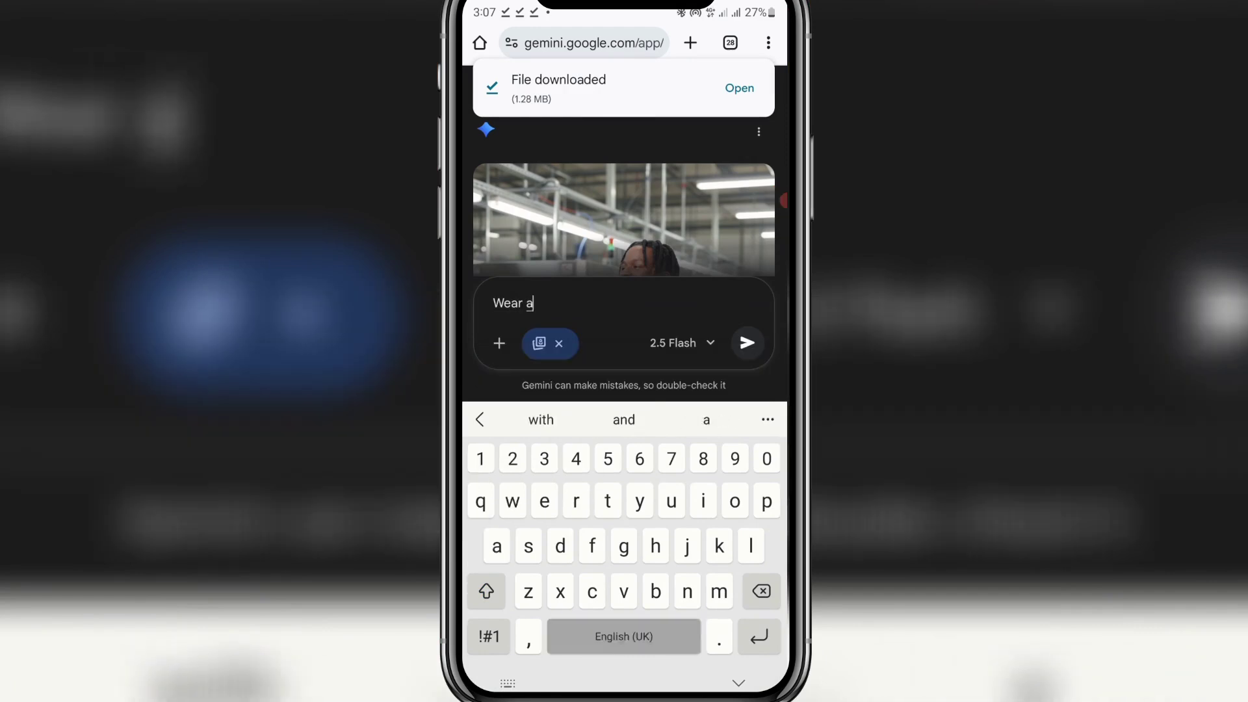
type(" tie and")
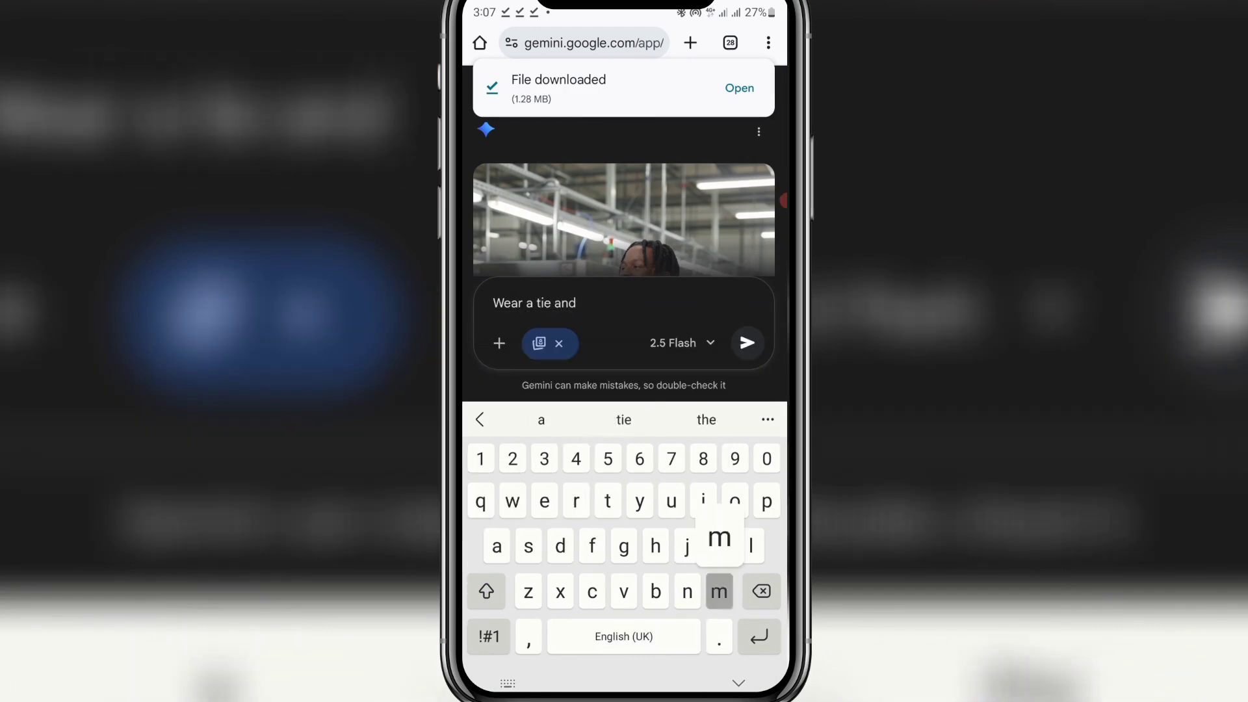
type(" make the sh")
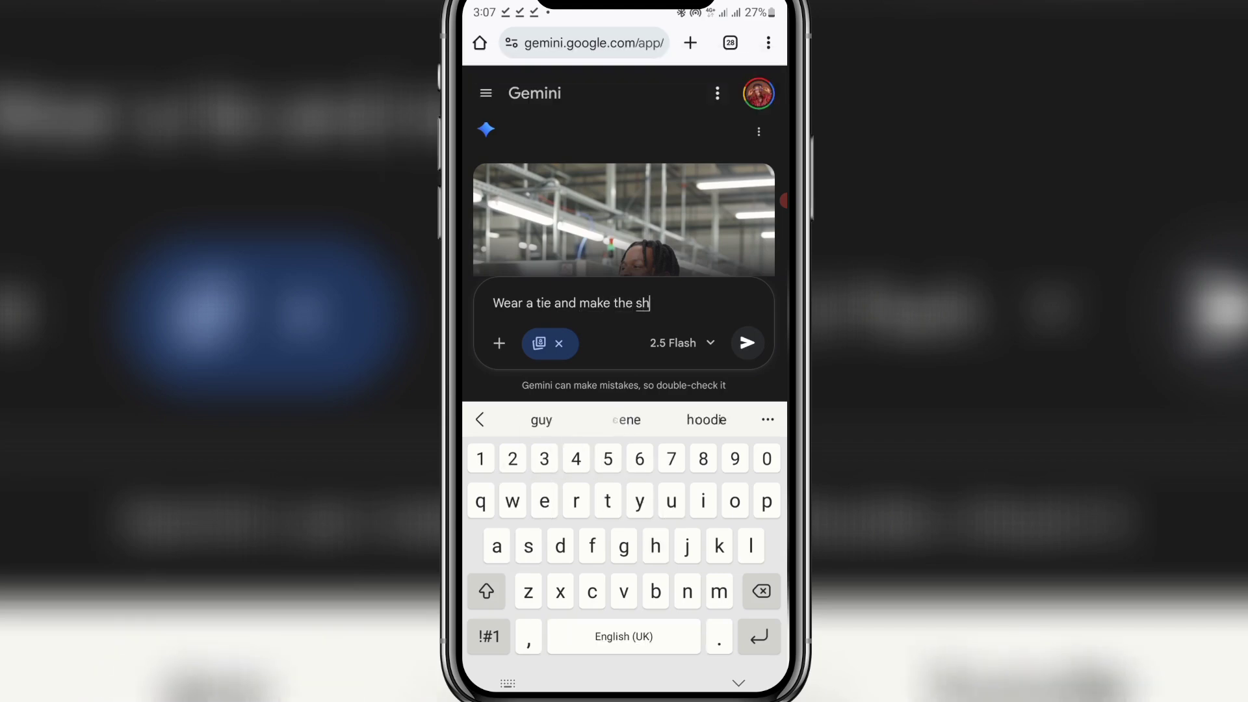
type("irt a paxke")
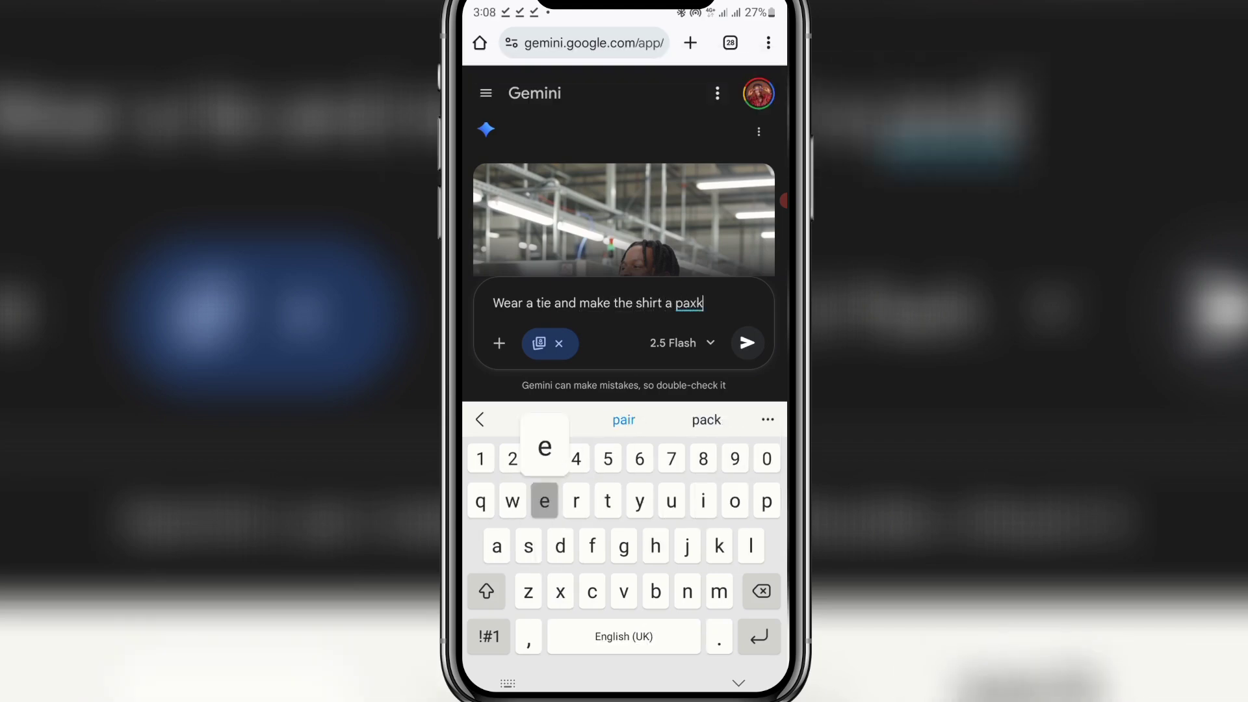
left_click(706, 419)
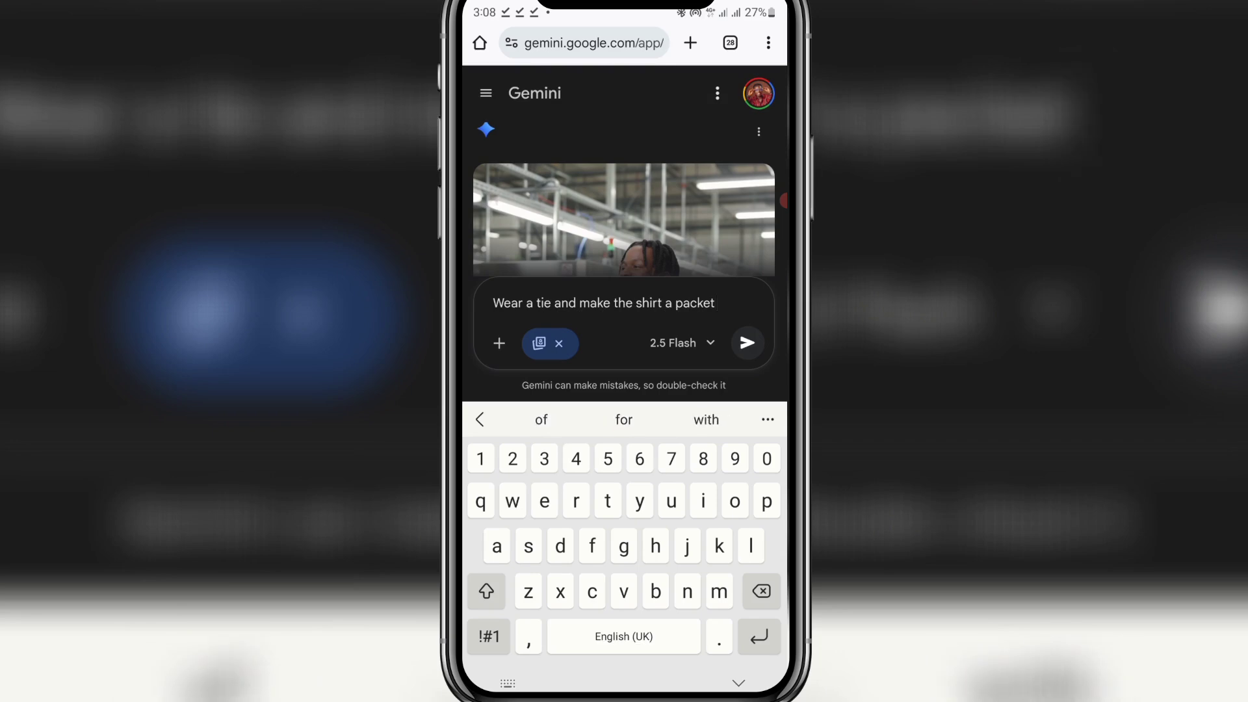
type("cororat")
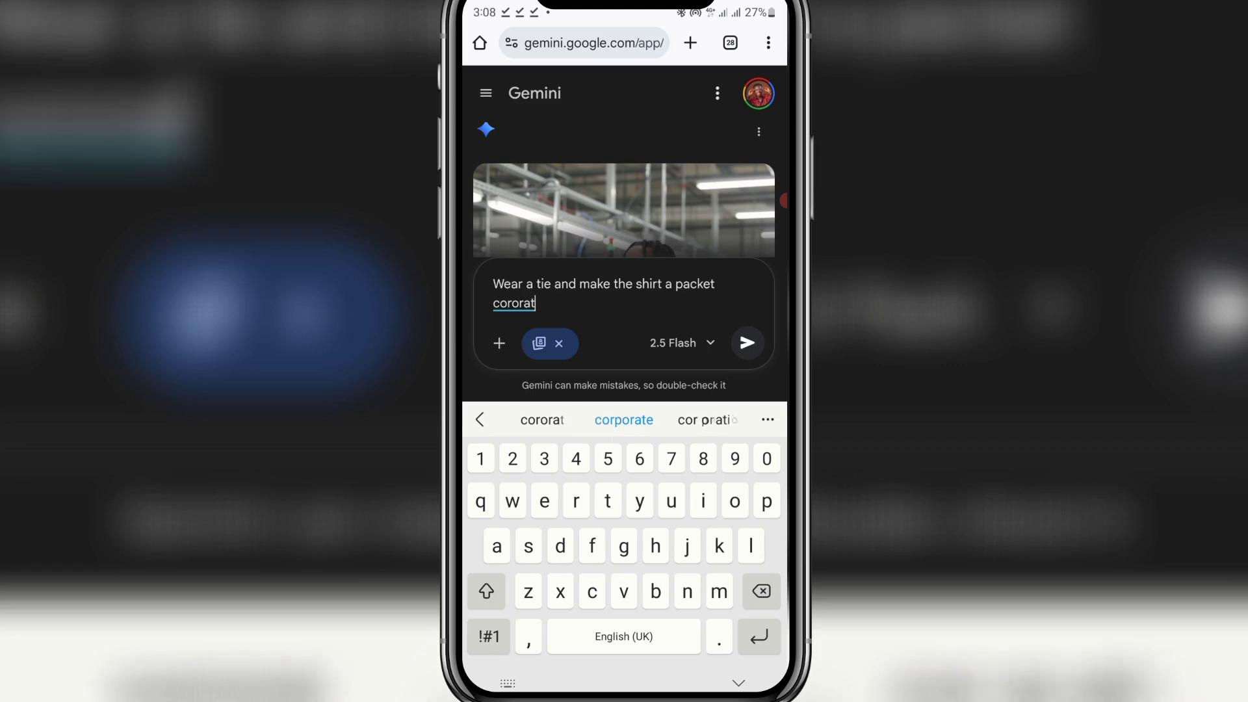
left_click(625, 419)
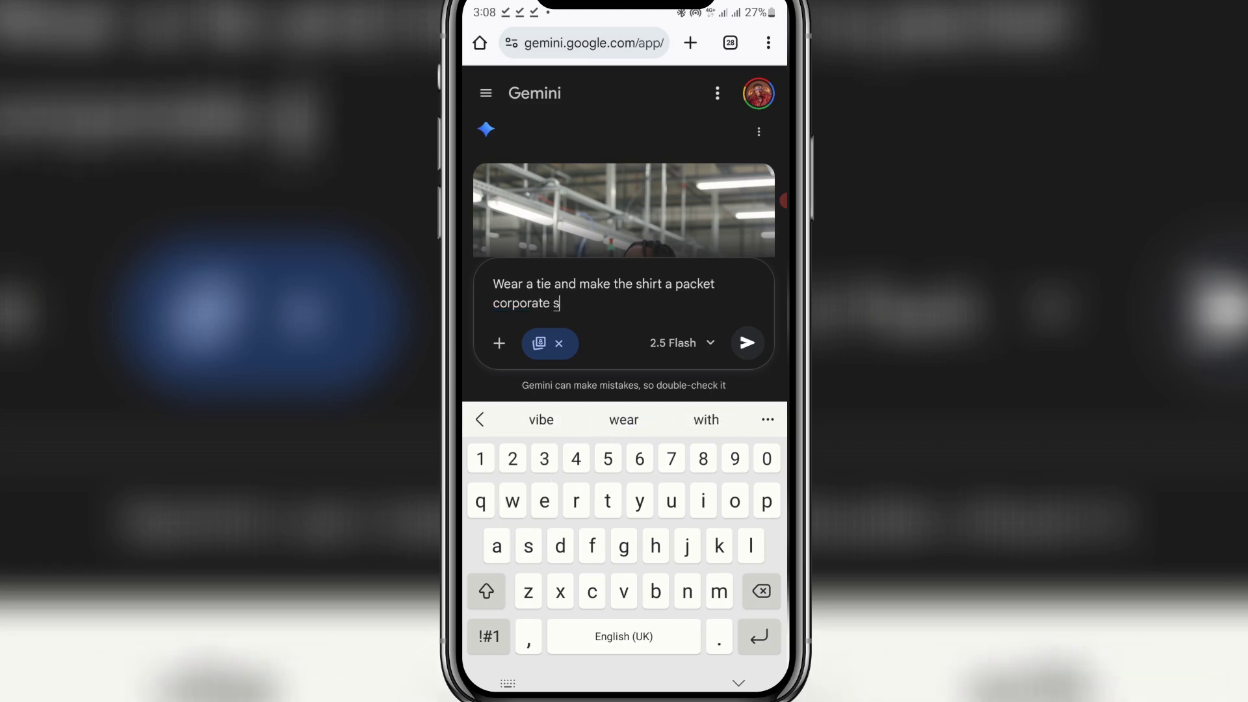
type("shirt")
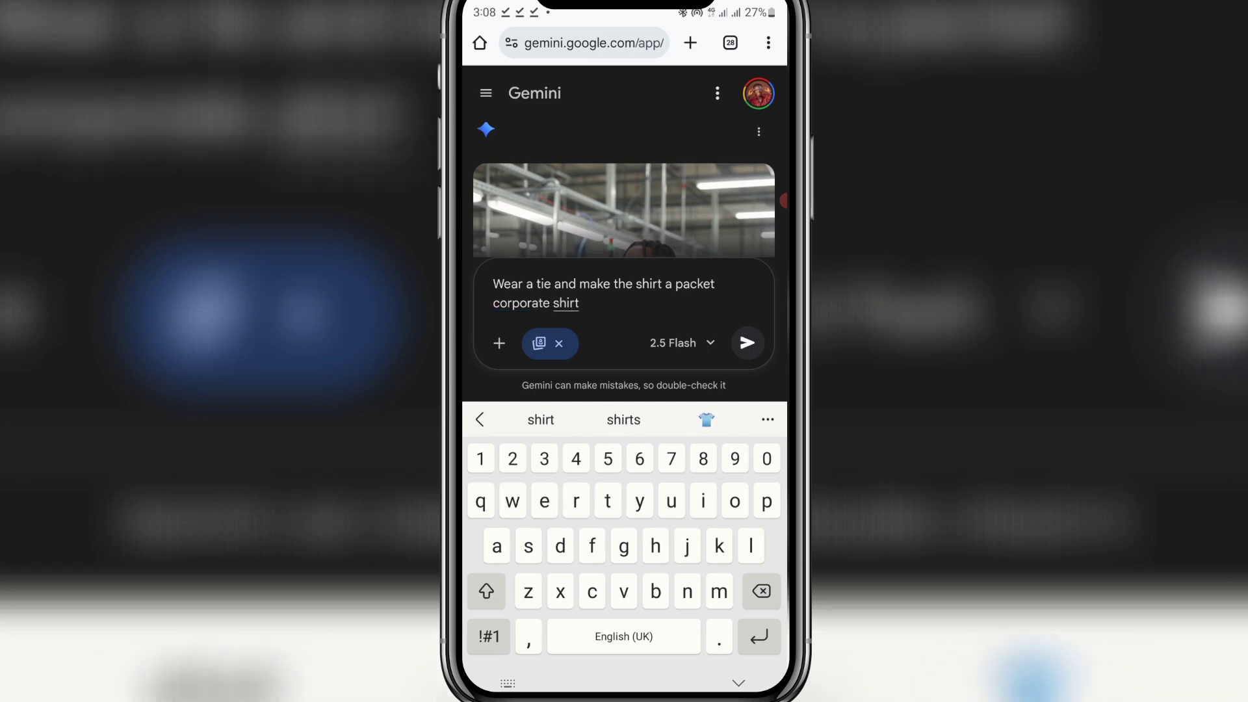
left_click(748, 343)
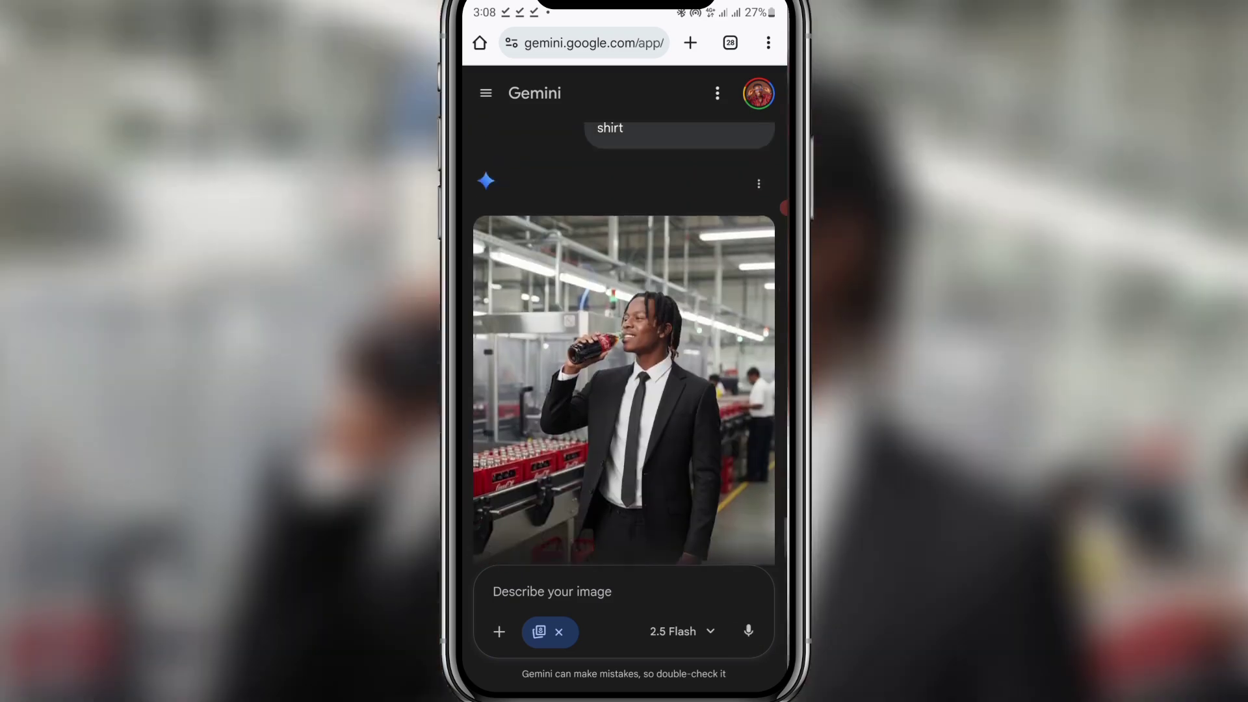
- Review the generated factory image with the tie and corporate shirt and download it at full size
scroll(624, 325, "up", 2)
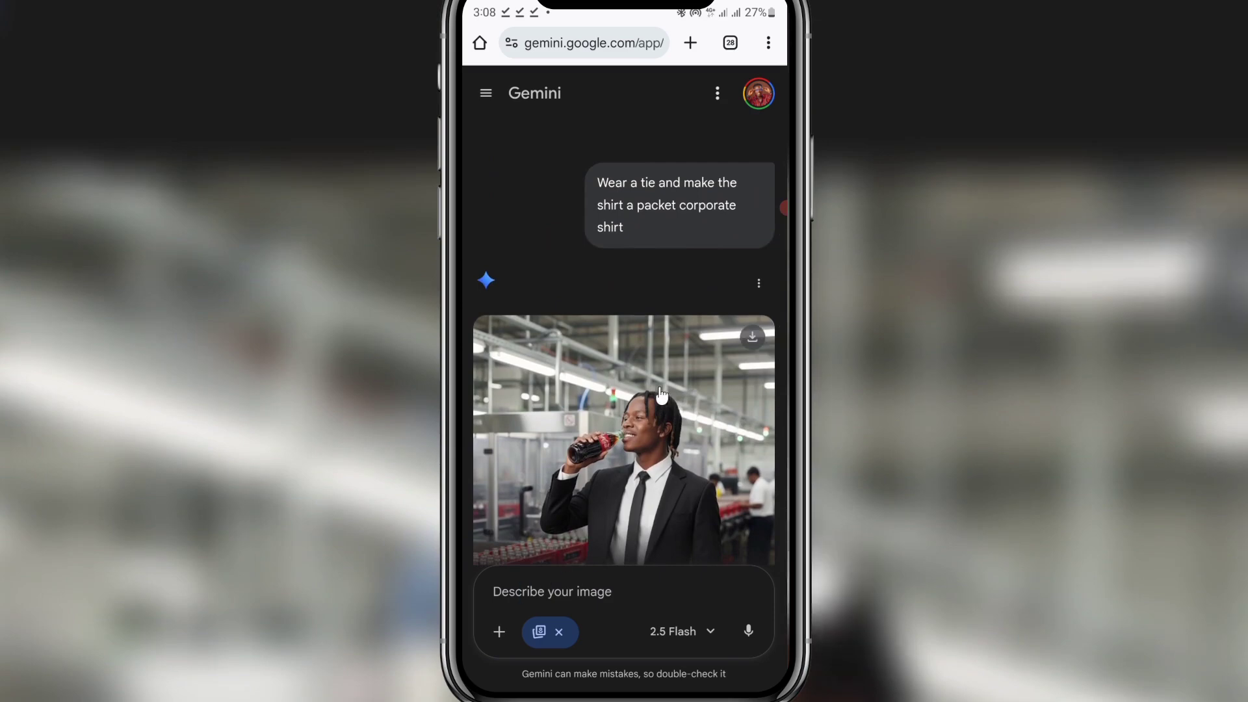
scroll(661, 394, "down", 3)
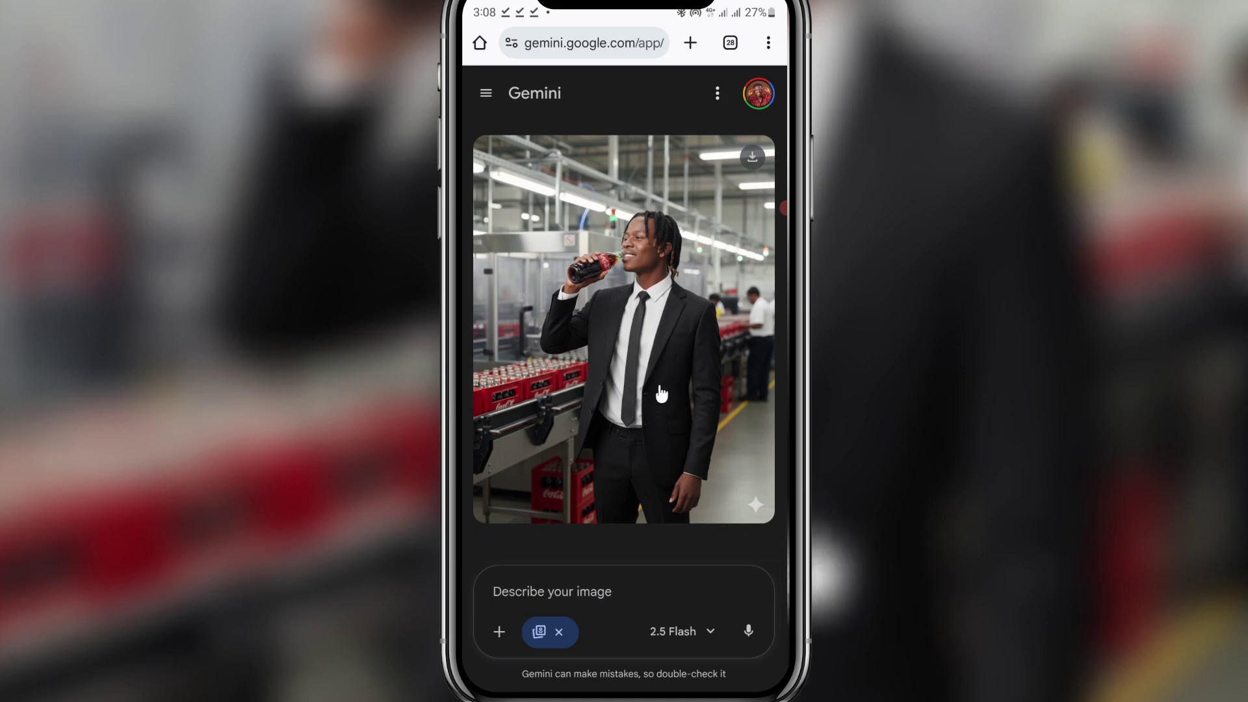
left_click(752, 159)
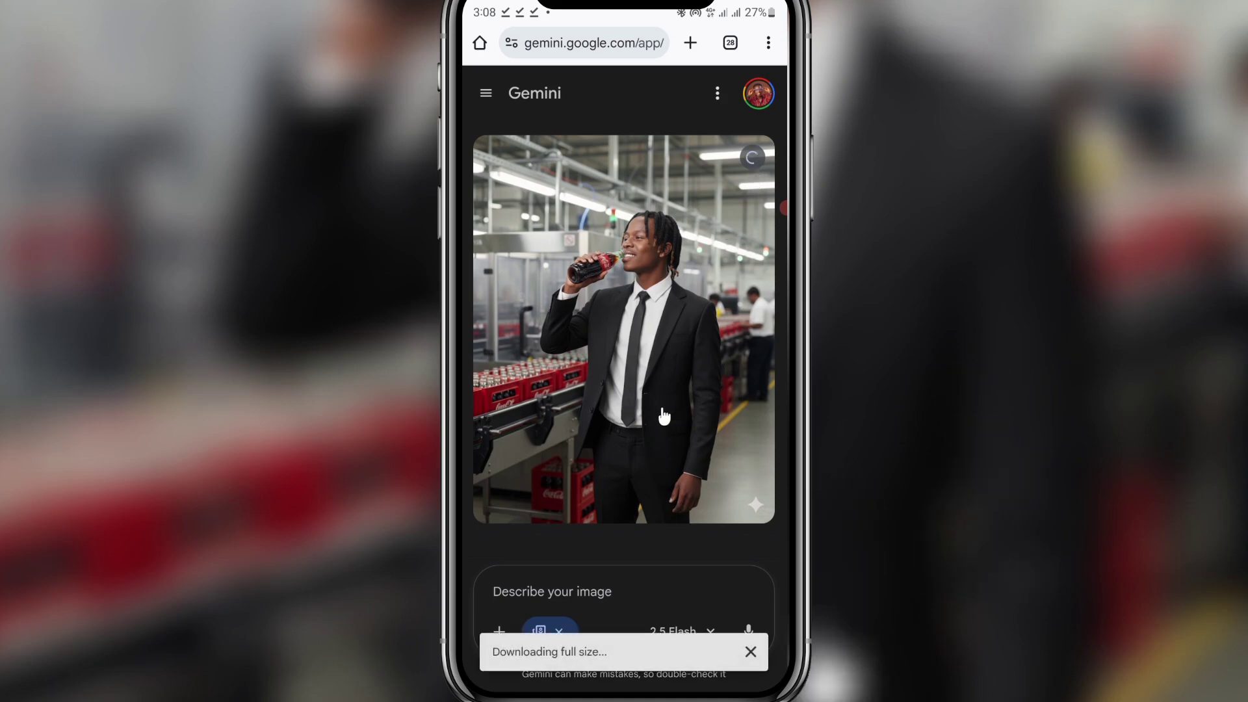